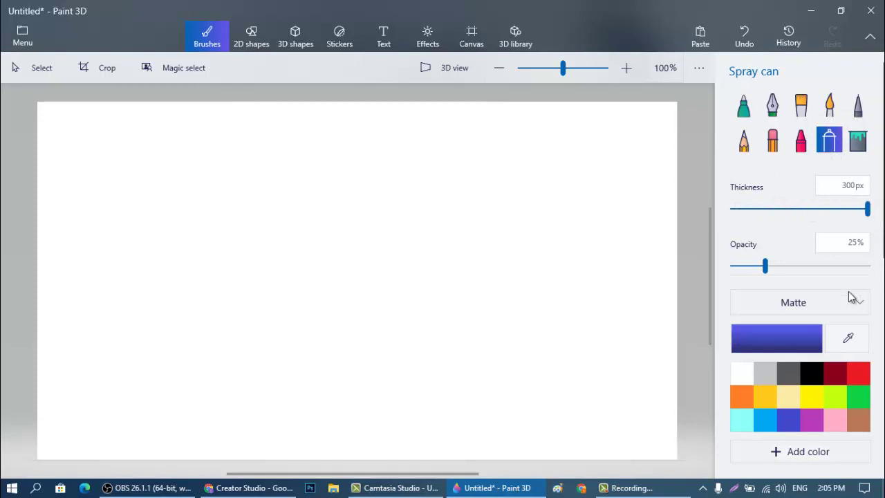
Step: Change the spray can's colour to a bright blue, hex 0e87f1
left_click(781, 344)
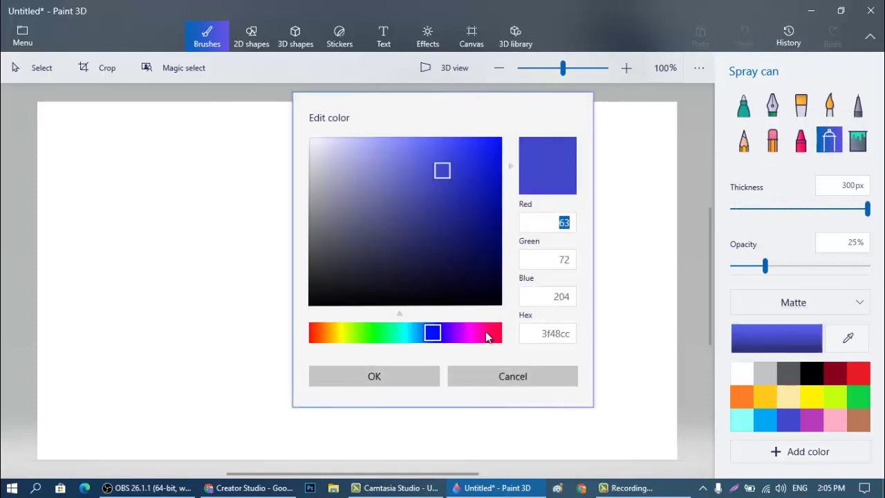
left_click_drag(437, 336, 420, 335)
left_click_drag(446, 176, 491, 146)
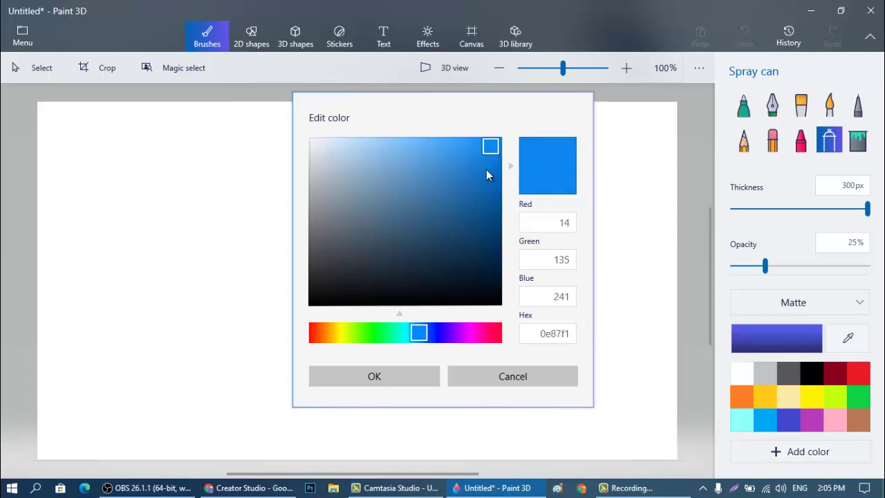
left_click(404, 374)
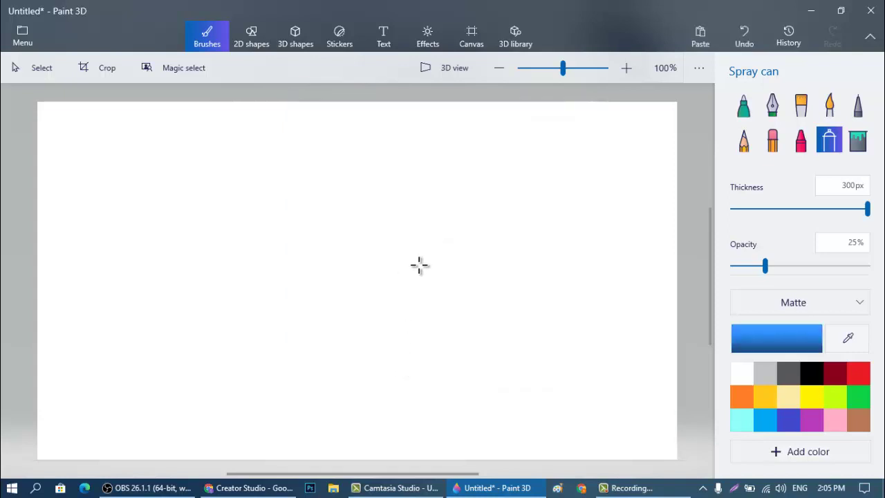
Step: Spray wide blue bands along the top and bottom of the canvas at 56% opacity
left_click_drag(765, 266, 807, 265)
mouse_move(657, 119)
left_mouse_down()
mouse_move(421, 86)
mouse_move(103, 103)
mouse_move(6, 122)
mouse_move(24, 197)
left_mouse_up()
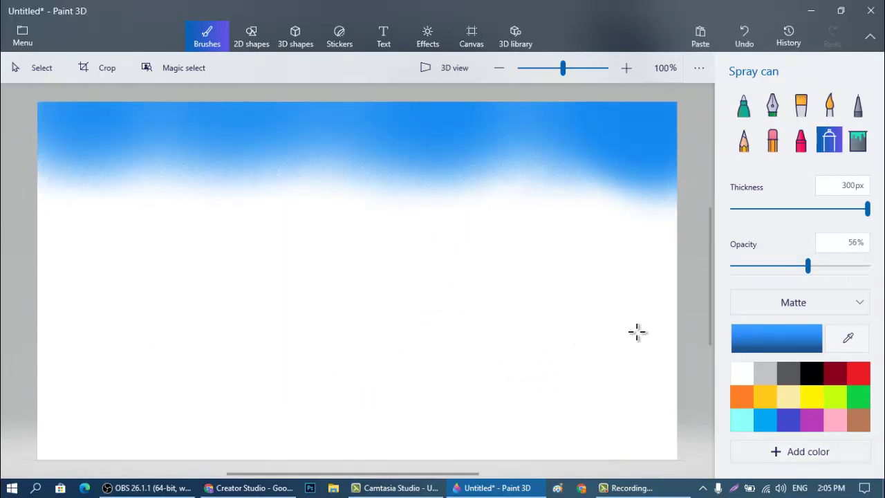
mouse_move(674, 413)
left_mouse_down()
mouse_move(607, 441)
mouse_move(496, 454)
mouse_move(352, 460)
mouse_move(17, 455)
left_mouse_up()
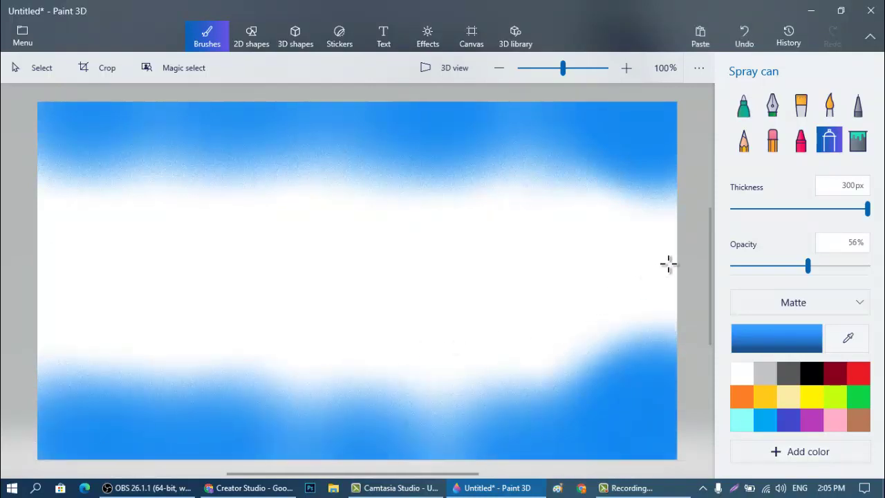
Step: At 21% opacity, extend the blue toward the middle and layer the palette's light blue over the upper half
left_click_drag(783, 265, 759, 268)
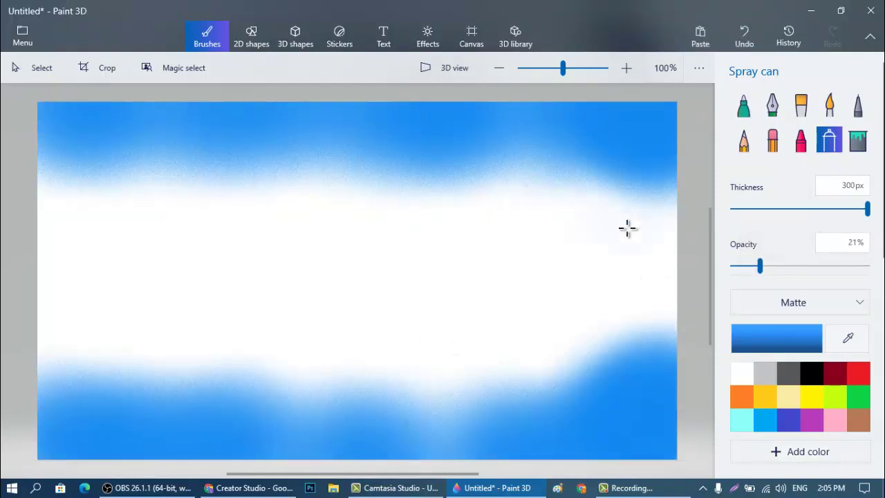
mouse_move(626, 229)
left_mouse_down()
mouse_move(436, 182)
mouse_move(237, 174)
mouse_move(184, 144)
mouse_move(99, 176)
mouse_move(5, 162)
mouse_move(103, 430)
mouse_move(323, 439)
mouse_move(354, 457)
mouse_move(409, 453)
mouse_move(434, 421)
mouse_move(573, 391)
mouse_move(675, 385)
mouse_move(653, 402)
left_mouse_up()
left_click(765, 424)
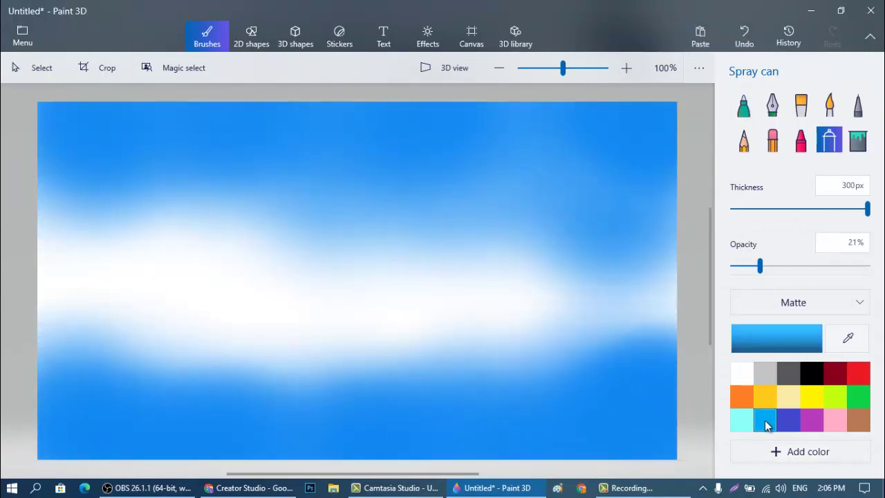
mouse_move(117, 172)
left_mouse_down()
mouse_move(110, 205)
mouse_move(215, 187)
mouse_move(410, 213)
mouse_move(548, 216)
mouse_move(682, 244)
mouse_move(657, 350)
mouse_move(675, 366)
left_mouse_up()
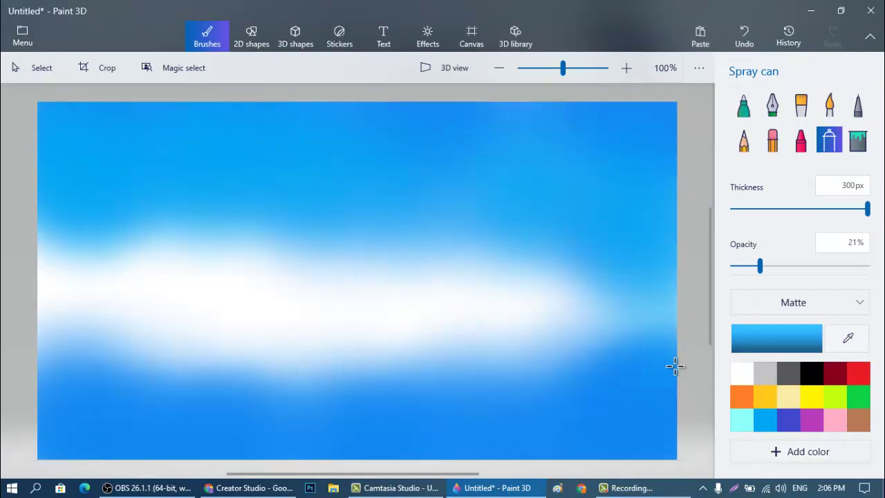
Step: Spray cyan (hex 00d3f3) over the upper and lower areas, and tint the white middle band with it at 5% opacity
left_click(747, 339)
left_click_drag(421, 345, 407, 340)
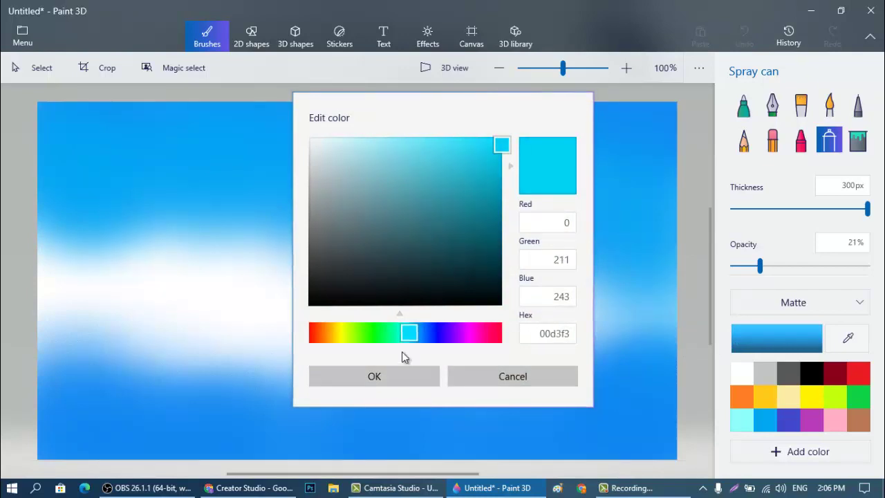
left_click(397, 378)
mouse_move(60, 135)
left_mouse_down()
mouse_move(294, 183)
mouse_move(496, 196)
mouse_move(674, 256)
left_mouse_up()
mouse_move(234, 397)
left_mouse_down()
mouse_move(126, 424)
mouse_move(179, 389)
mouse_move(508, 361)
mouse_move(719, 391)
left_mouse_up()
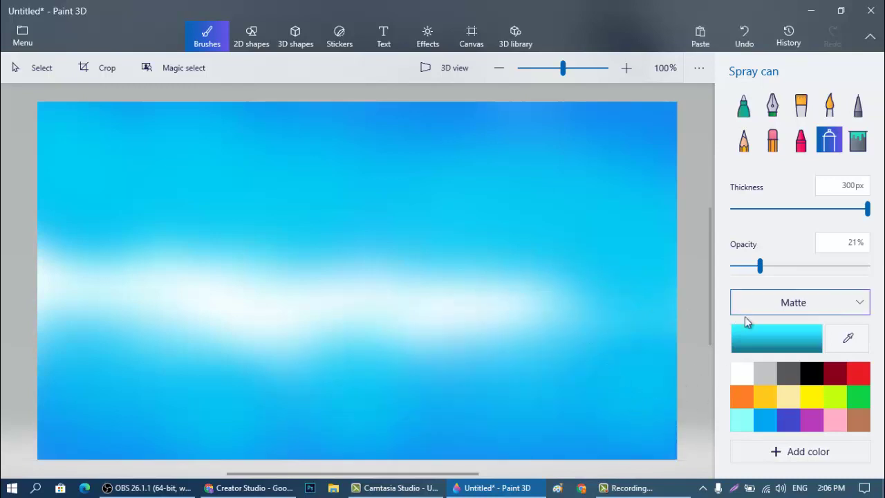
left_click_drag(760, 267, 737, 273)
mouse_move(109, 242)
left_mouse_down()
mouse_move(244, 239)
mouse_move(165, 266)
mouse_move(77, 240)
mouse_move(34, 268)
mouse_move(65, 247)
mouse_move(177, 309)
mouse_move(282, 319)
mouse_move(293, 352)
mouse_move(410, 285)
mouse_move(453, 321)
mouse_move(630, 294)
mouse_move(672, 311)
left_mouse_up()
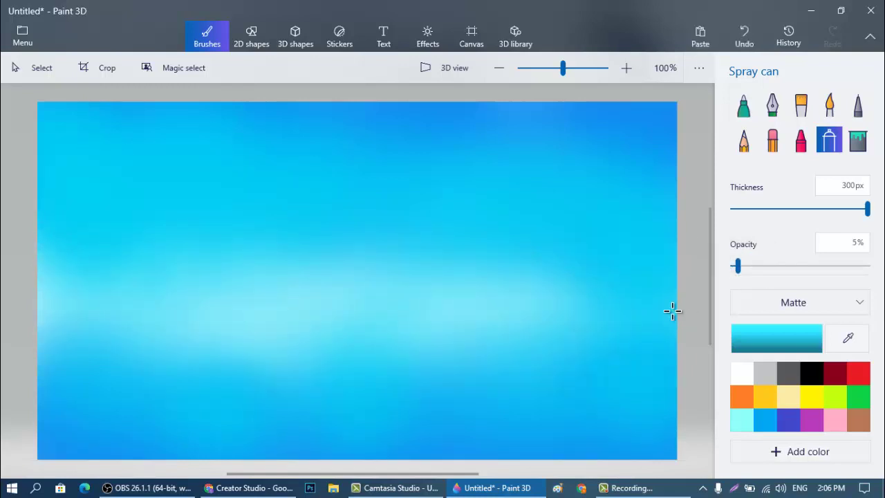
Step: Mix a more saturated version of the palette's light turquoise and spray it across the upper area at 5% opacity
left_click(751, 428)
left_click(765, 349)
left_click_drag(428, 147, 436, 152)
left_click(387, 376)
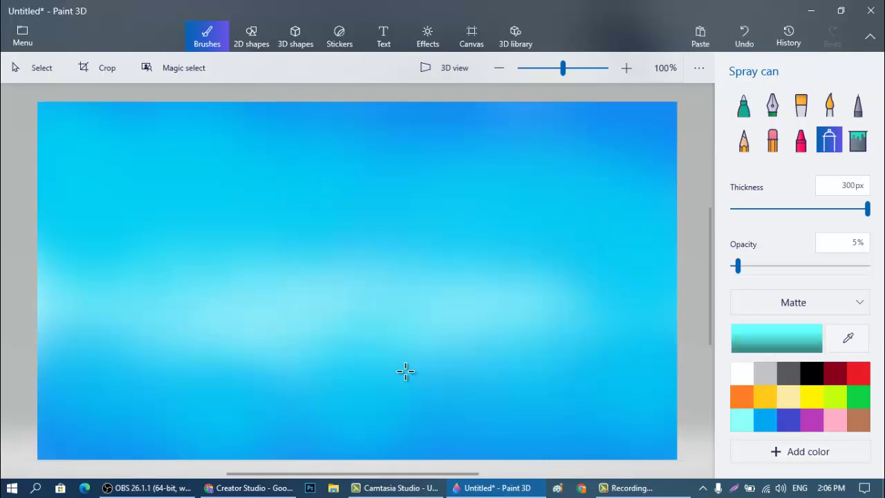
mouse_move(144, 147)
left_mouse_down()
mouse_move(37, 139)
mouse_move(177, 200)
mouse_move(313, 149)
mouse_move(428, 149)
mouse_move(519, 132)
mouse_move(647, 159)
mouse_move(667, 241)
left_mouse_up()
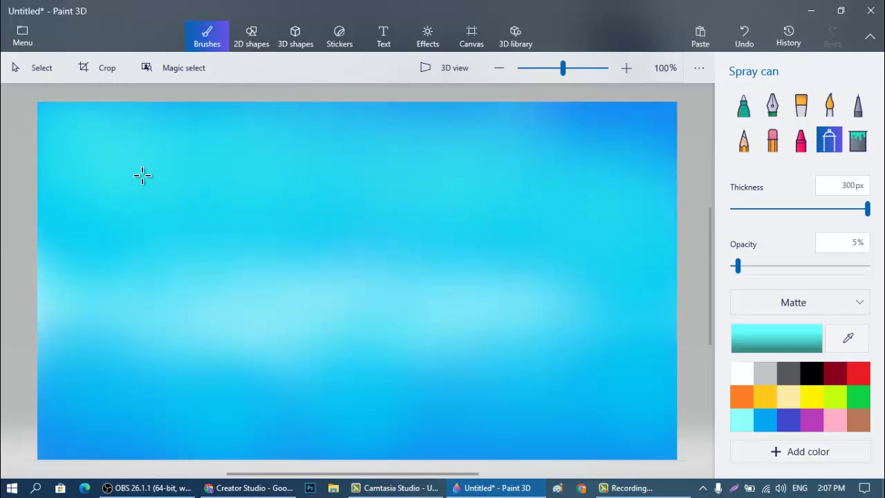
Step: Build up the turquoise across the sky and lower area, raising the spray opacity to 15%
left_click_drag(738, 266, 744, 267)
mouse_move(371, 172)
left_mouse_down()
mouse_move(172, 180)
mouse_move(53, 112)
mouse_move(223, 171)
mouse_move(301, 86)
mouse_move(366, 157)
mouse_move(517, 244)
mouse_move(601, 253)
mouse_move(665, 193)
mouse_move(675, 271)
left_mouse_up()
mouse_move(618, 404)
left_mouse_down()
mouse_move(477, 413)
mouse_move(247, 336)
mouse_move(257, 331)
left_mouse_up()
left_click_drag(744, 266, 751, 266)
mouse_move(38, 197)
left_mouse_down()
mouse_move(51, 233)
mouse_move(263, 203)
mouse_move(568, 254)
mouse_move(508, 402)
left_mouse_up()
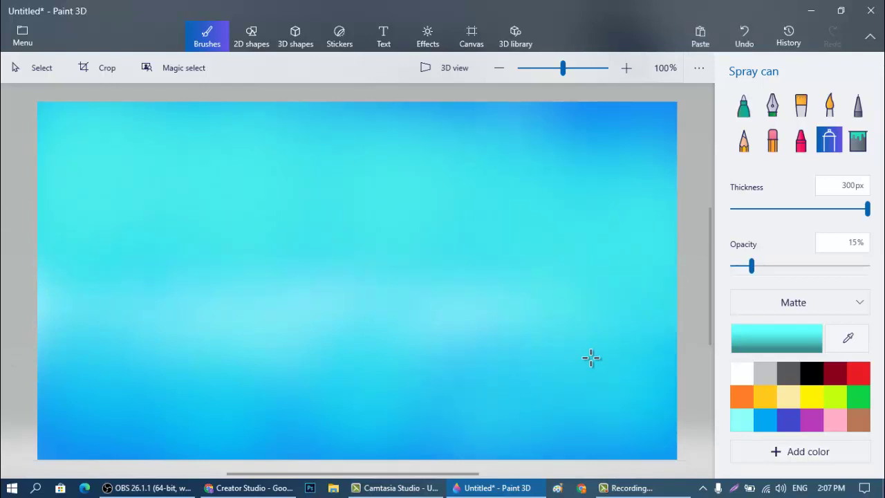
Step: Spray the palette's light turquoise across the middle of the canvas at 20% opacity
left_click(743, 420)
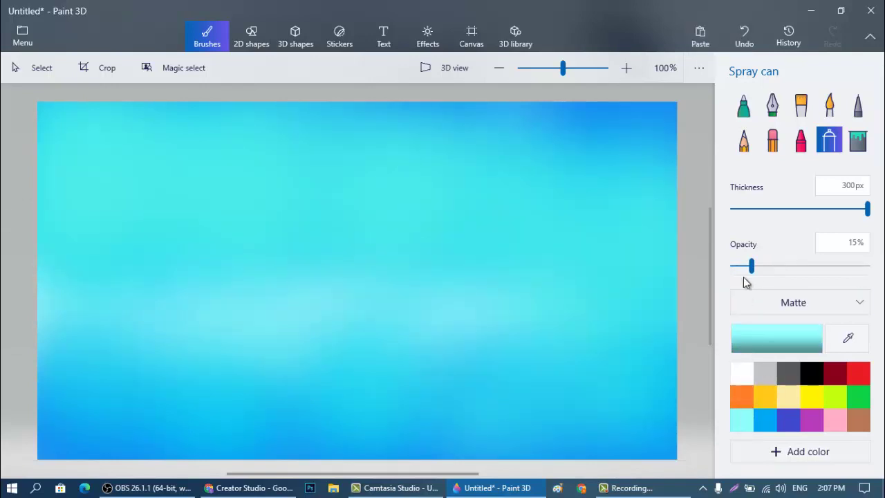
left_click_drag(752, 266, 758, 267)
mouse_move(207, 284)
left_mouse_down()
mouse_move(57, 288)
mouse_move(36, 206)
mouse_move(636, 275)
mouse_move(680, 349)
left_mouse_up()
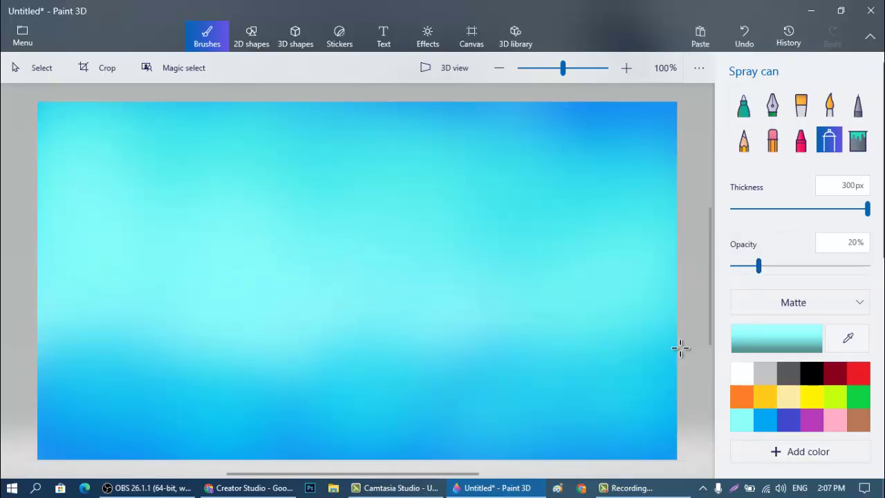
Step: Spray a paler turquoise tint over the middle at 20% opacity, and set the spray can to white at 7% opacity
left_click(758, 343)
left_click_drag(393, 137, 366, 139)
left_click(410, 374)
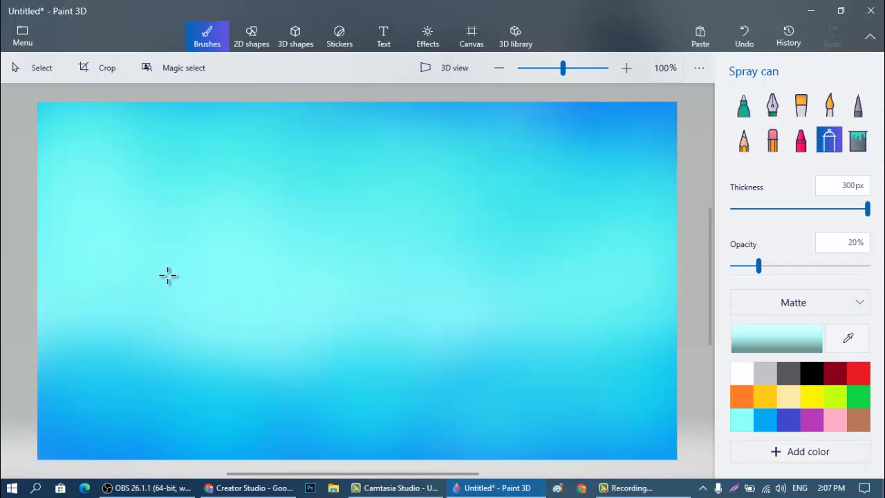
mouse_move(168, 276)
left_mouse_down()
mouse_move(105, 284)
mouse_move(52, 235)
mouse_move(139, 298)
mouse_move(172, 224)
mouse_move(260, 272)
mouse_move(480, 313)
mouse_move(685, 329)
mouse_move(639, 382)
mouse_move(161, 384)
mouse_move(26, 354)
mouse_move(17, 368)
mouse_move(39, 377)
mouse_move(155, 364)
left_mouse_up()
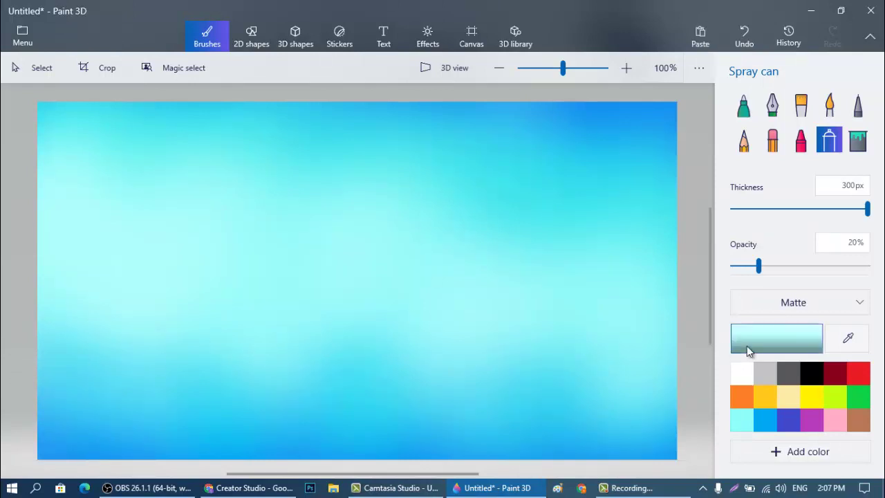
left_click(744, 374)
left_click_drag(759, 267, 737, 269)
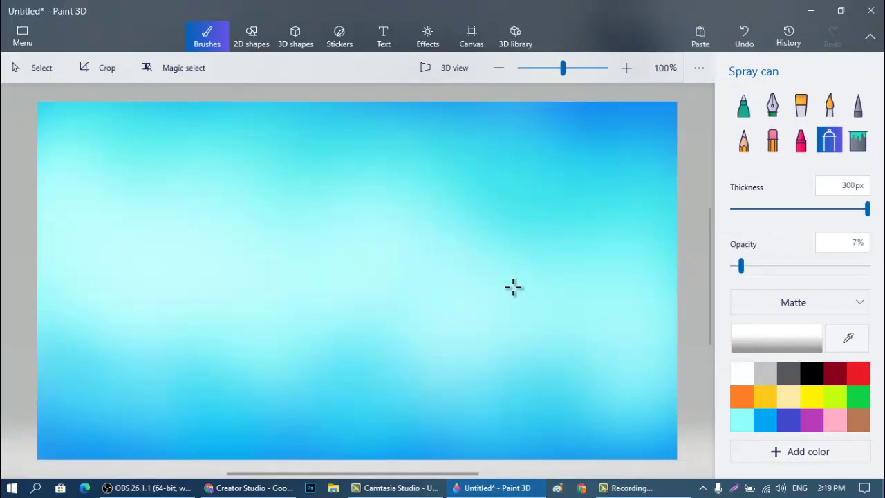
Step: With a 3 px black marker, draw a horizon line across the middle and a sloping shoreline along the bottom
left_click(743, 107)
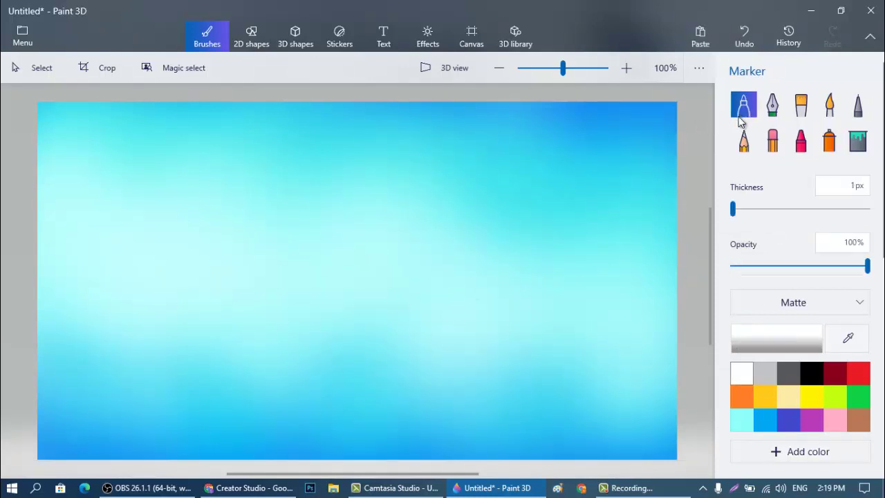
left_click_drag(732, 209, 735, 209)
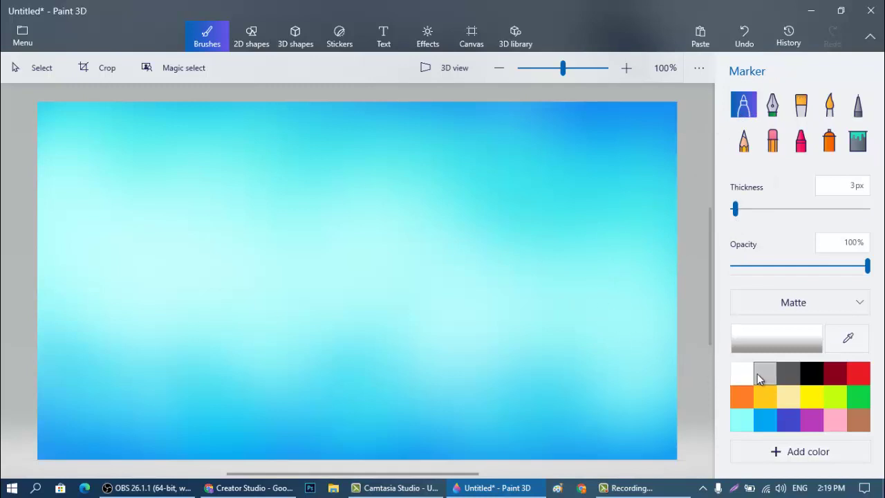
left_click(811, 375)
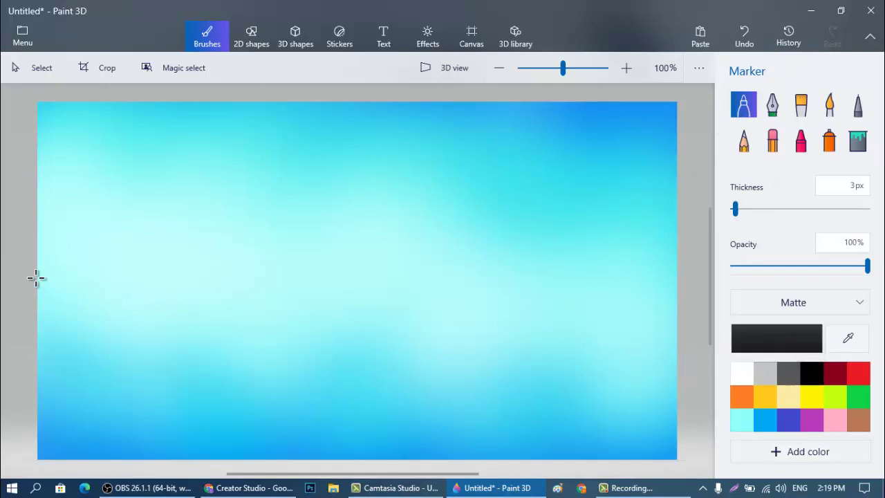
mouse_move(36, 278)
left_mouse_down()
mouse_move(562, 288)
mouse_move(710, 280)
left_mouse_up()
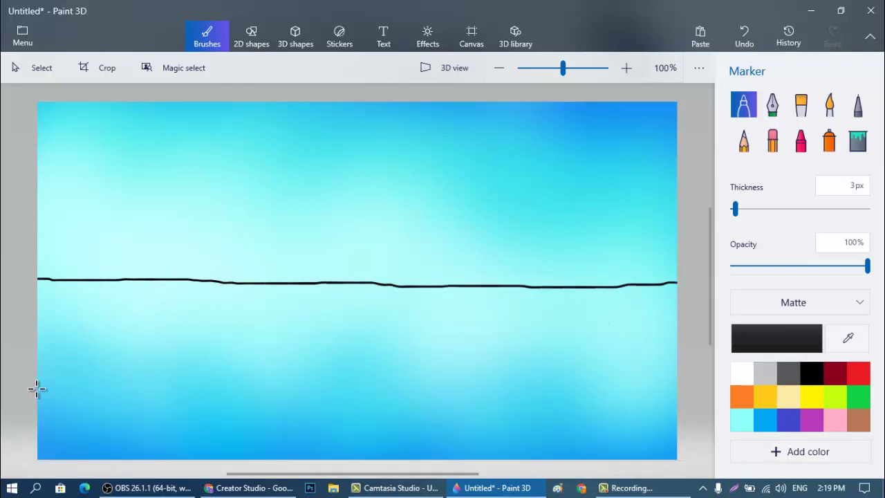
mouse_move(34, 395)
left_mouse_down()
mouse_move(160, 425)
mouse_move(292, 441)
mouse_move(690, 458)
left_mouse_up()
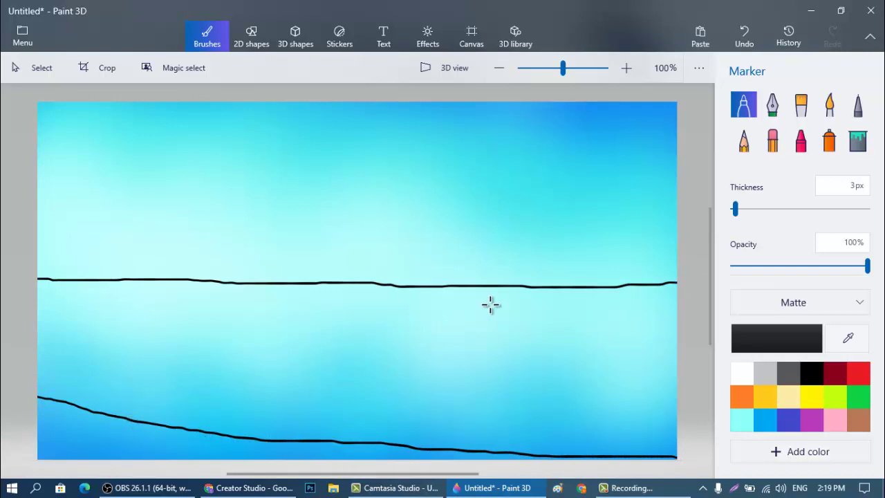
Step: Spray light blue over the lower water area between the two lines at 13% opacity
left_click(829, 142)
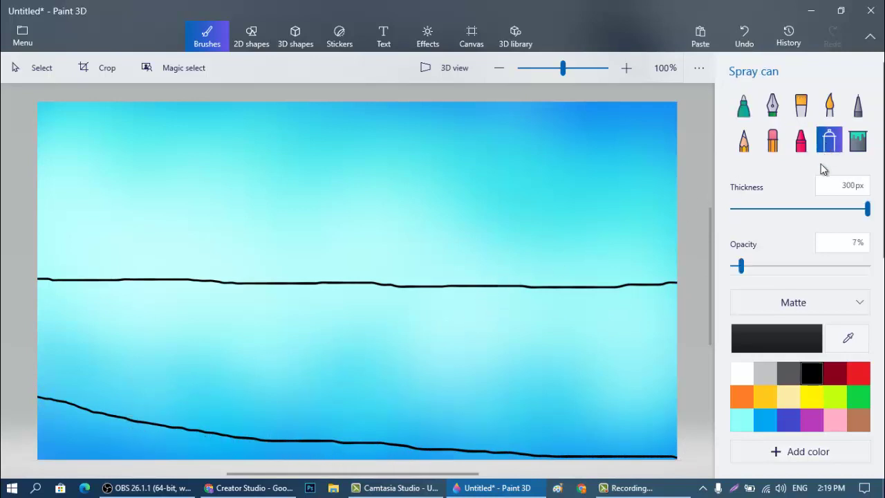
left_click(751, 266)
left_click(765, 417)
mouse_move(614, 421)
left_mouse_down()
mouse_move(635, 405)
mouse_move(620, 423)
mouse_move(547, 409)
mouse_move(428, 417)
mouse_move(123, 392)
mouse_move(47, 356)
left_mouse_up()
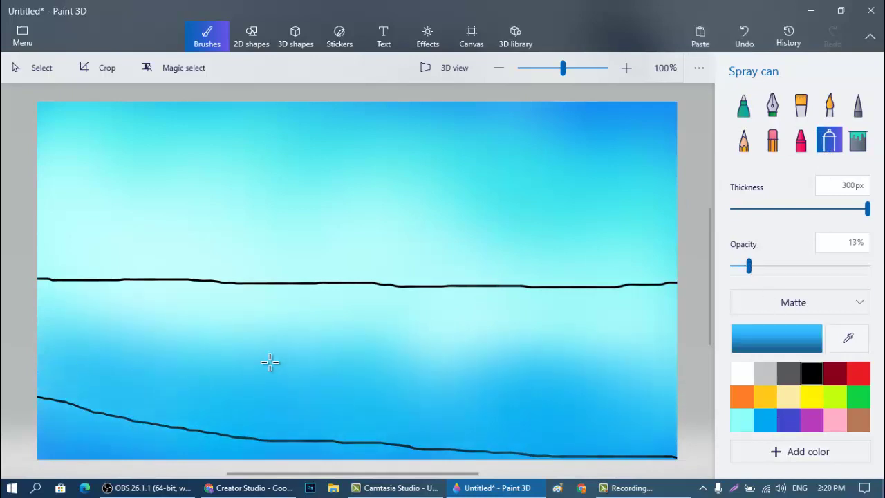
Step: Blend light blue faintly below the horizon at 2% opacity and deepen the lower water at 14% opacity
left_click_drag(749, 266, 734, 266)
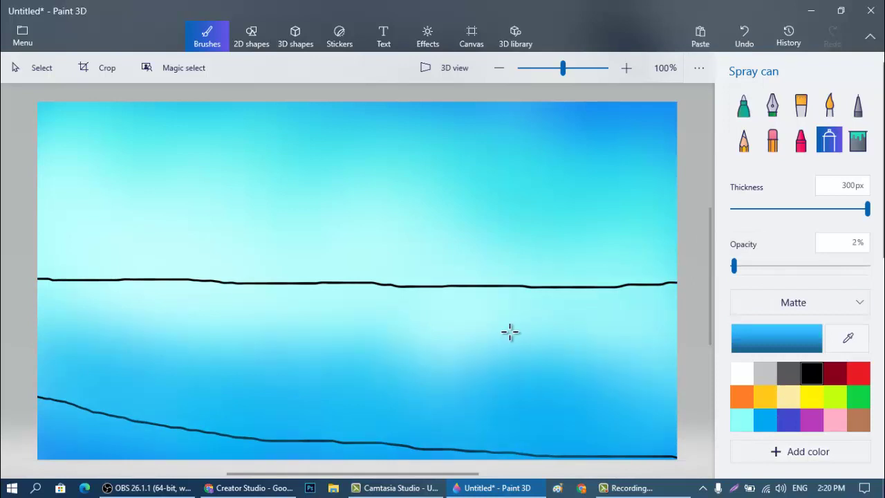
mouse_move(509, 331)
left_mouse_down()
mouse_move(411, 364)
mouse_move(103, 311)
left_mouse_up()
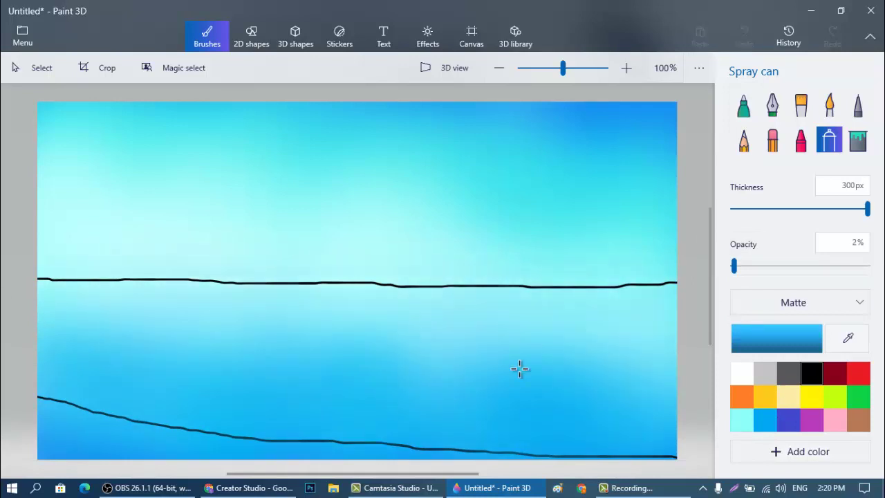
left_click_drag(3, 291, 3, 290)
left_click_drag(734, 266, 750, 266)
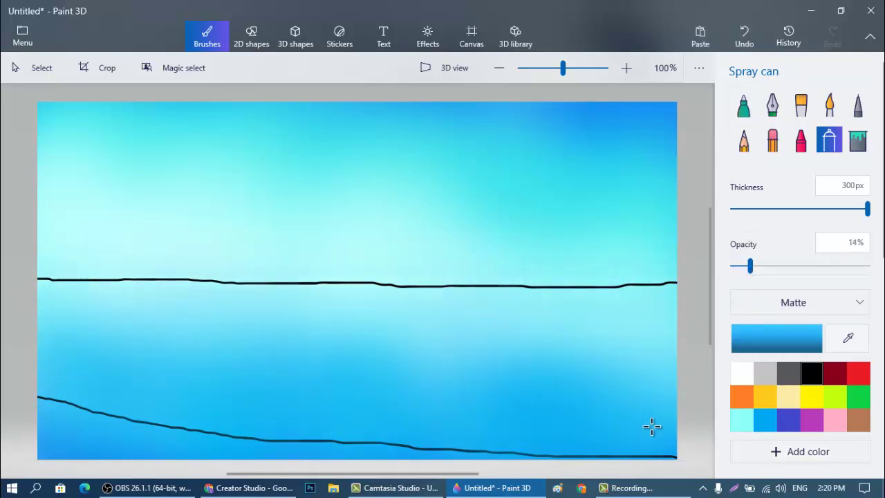
left_click(76, 372)
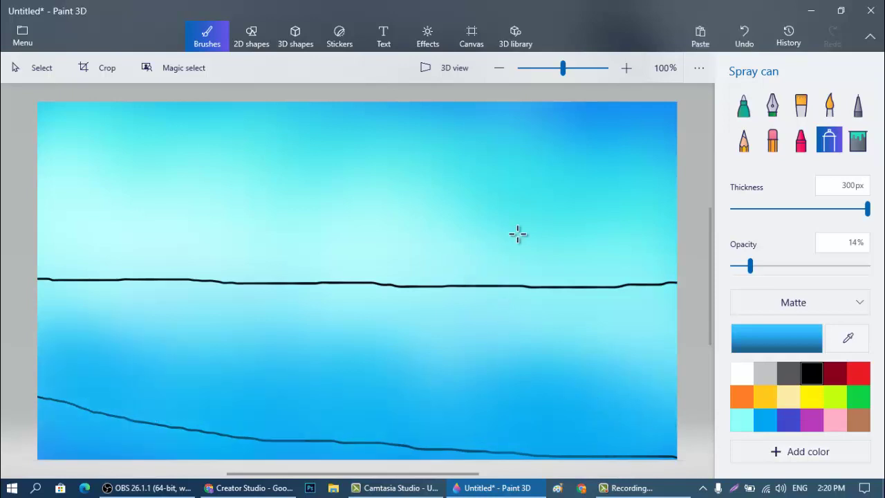
Step: Set up the marker with a 10 px thickness and a custom dark teal colour
left_click(743, 104)
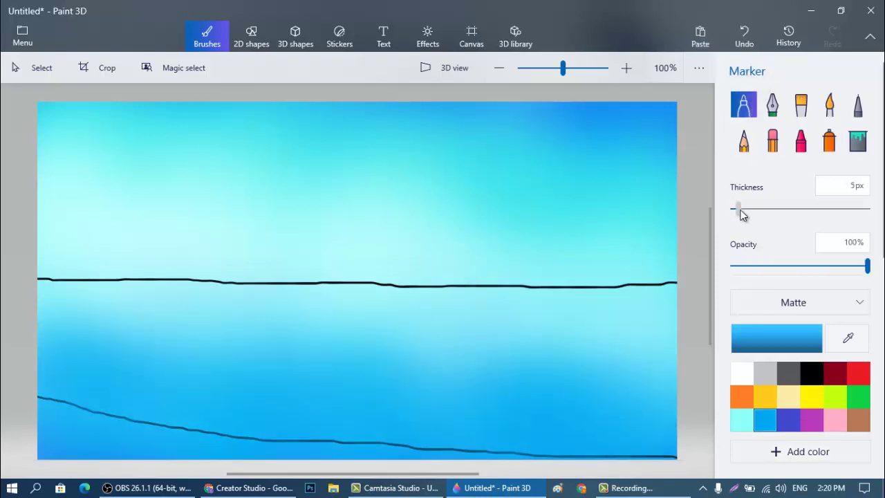
left_click_drag(740, 215, 745, 208)
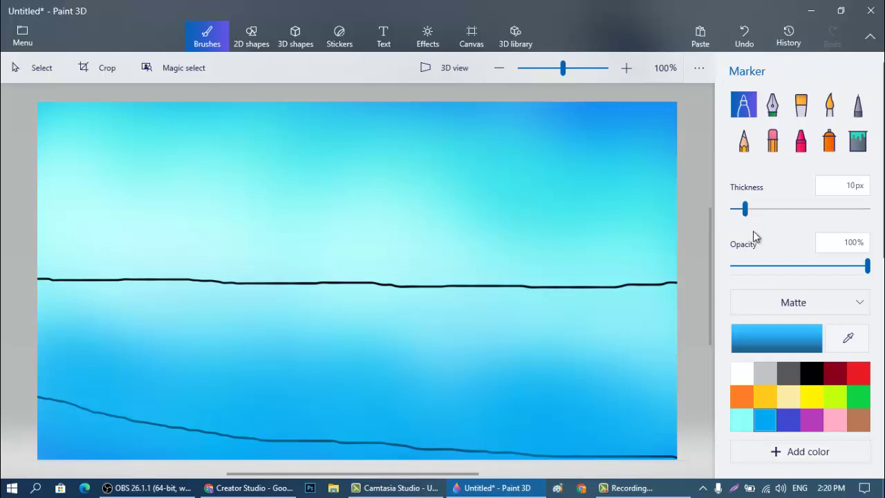
left_click(771, 344)
left_click_drag(414, 336, 411, 334)
left_click_drag(488, 148, 490, 221)
left_click(390, 375)
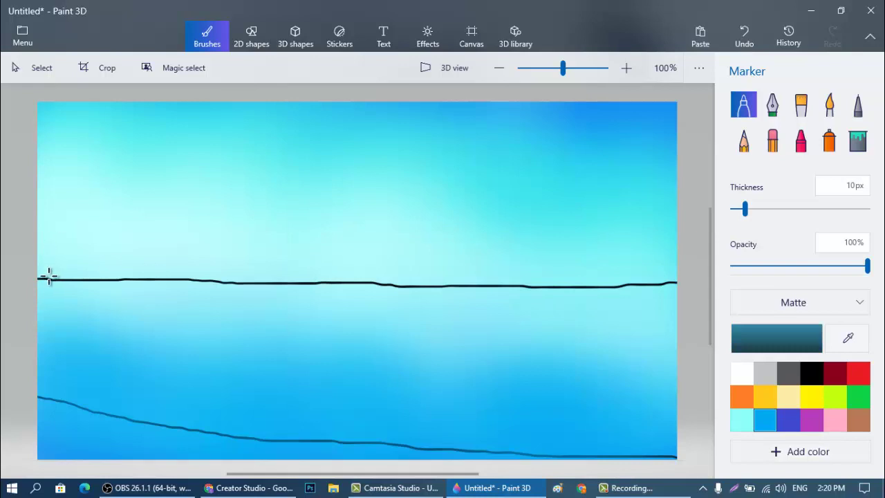
Step: Paint a dark teal band along the horizon line and build up and fill low hills over its left half
mouse_move(49, 275)
left_mouse_down()
mouse_move(470, 290)
mouse_move(681, 285)
left_mouse_up()
mouse_move(208, 276)
left_mouse_down()
mouse_move(361, 272)
mouse_move(345, 279)
mouse_move(381, 284)
mouse_move(359, 271)
mouse_move(396, 288)
mouse_move(344, 276)
mouse_move(459, 284)
left_mouse_up()
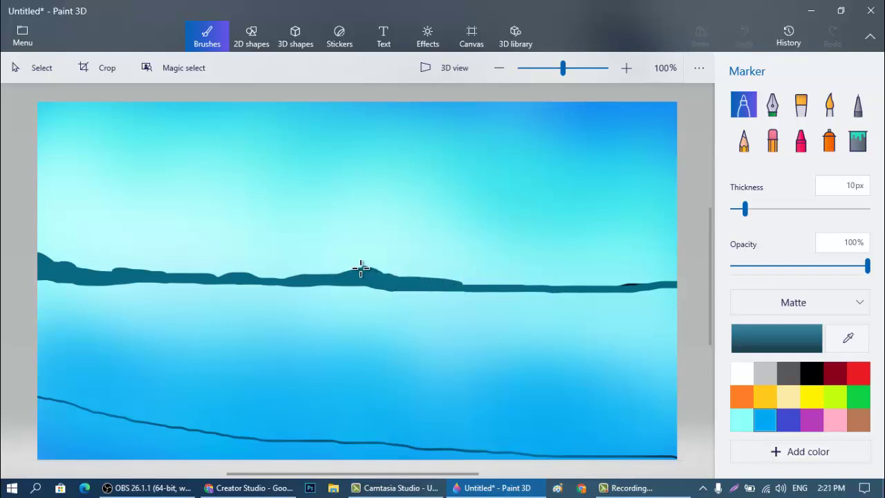
left_click_drag(382, 283, 280, 283)
mouse_move(411, 283)
left_mouse_down()
mouse_move(24, 284)
mouse_move(119, 279)
left_mouse_up()
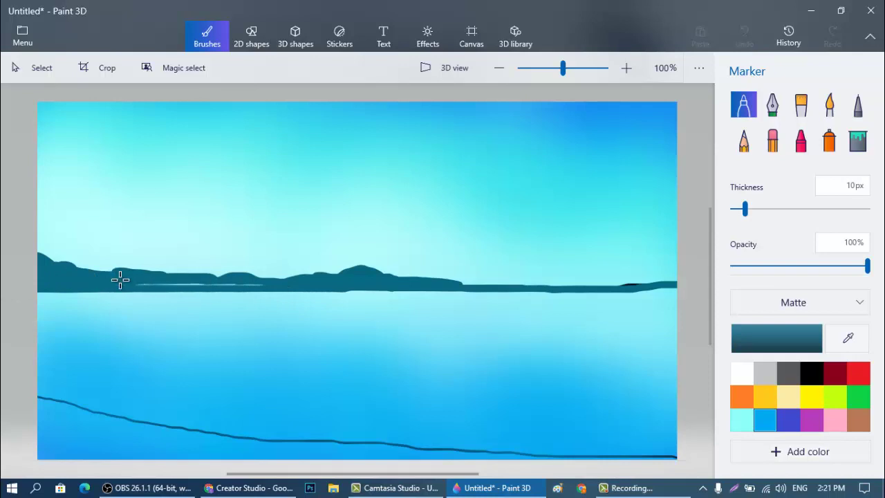
left_click_drag(193, 283, 184, 285)
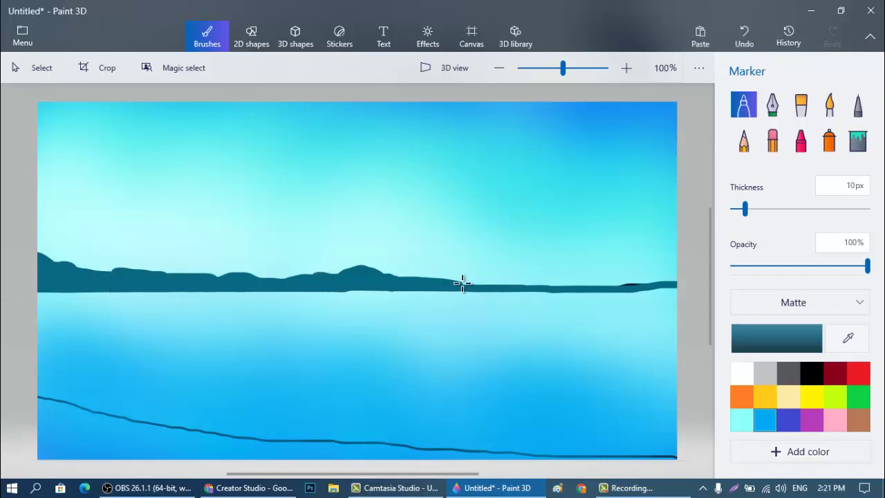
Step: Extend the teal hills to the right edge of the canvas and add several small peaks along the ridge
left_click_drag(462, 282, 531, 280)
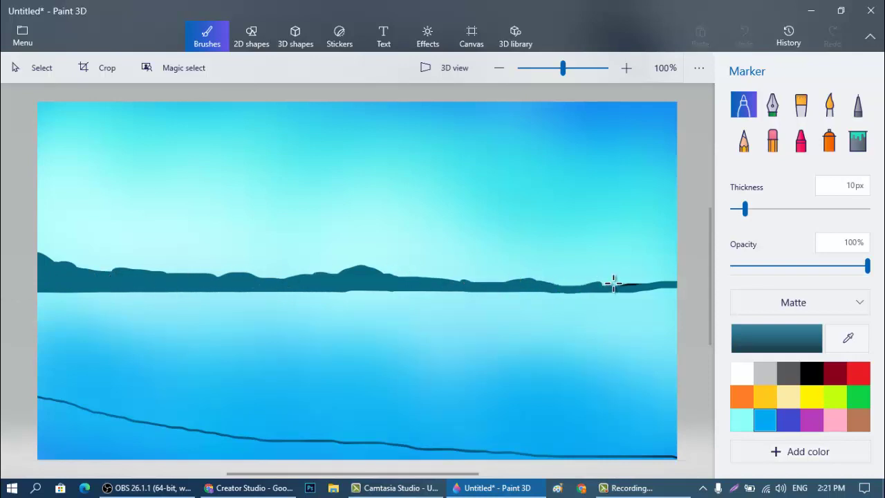
mouse_move(613, 283)
left_mouse_down()
mouse_move(687, 288)
mouse_move(648, 274)
mouse_move(648, 292)
left_mouse_up()
mouse_move(454, 290)
left_mouse_down()
mouse_move(459, 276)
mouse_move(401, 284)
left_mouse_up()
left_click_drag(286, 282, 230, 278)
left_click_drag(164, 276, 198, 278)
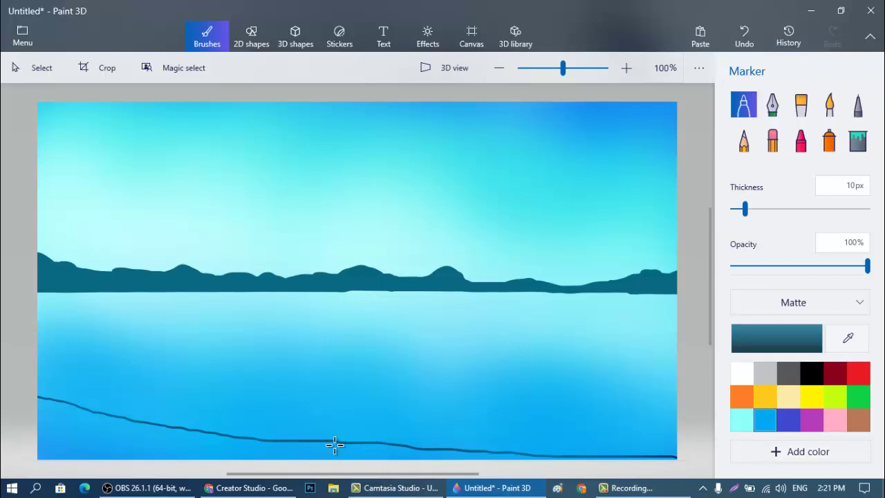
Step: Fill the shore area below the sloping line with dark grey marker, covering the black outline
left_click(787, 374)
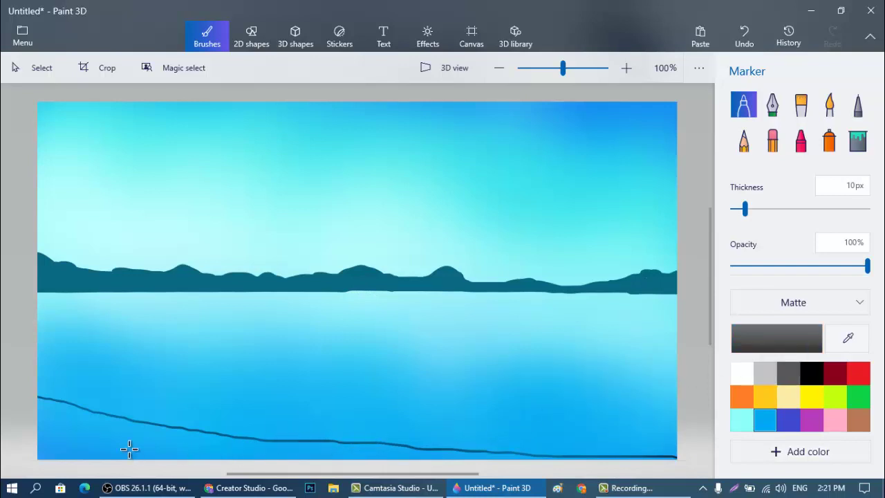
left_click_drag(129, 449, 82, 457)
mouse_move(7, 440)
left_mouse_down()
mouse_move(31, 423)
mouse_move(271, 462)
mouse_move(43, 413)
mouse_move(184, 431)
mouse_move(118, 434)
mouse_move(313, 457)
mouse_move(363, 452)
mouse_move(253, 445)
mouse_move(588, 462)
left_mouse_up()
mouse_move(474, 455)
left_mouse_down()
mouse_move(699, 444)
mouse_move(551, 458)
mouse_move(657, 454)
left_mouse_up()
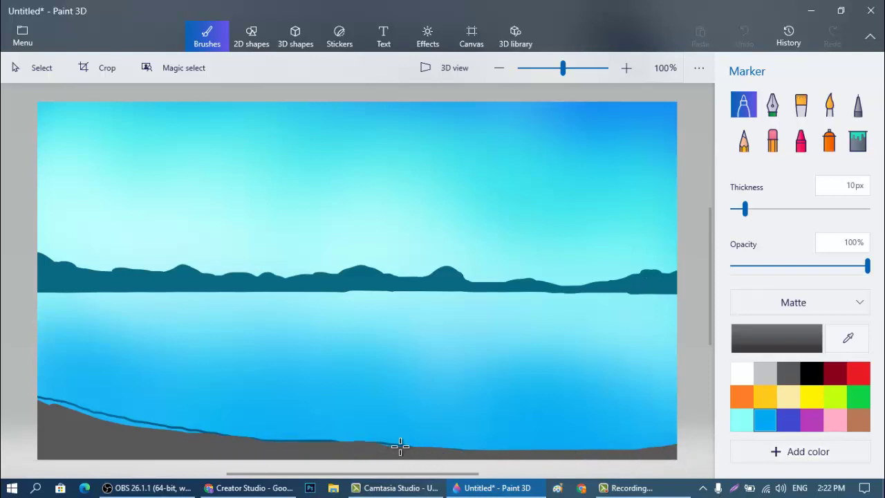
left_click_drag(399, 446, 342, 444)
mouse_move(154, 427)
left_mouse_down()
mouse_move(29, 404)
mouse_move(308, 447)
mouse_move(423, 434)
left_mouse_up()
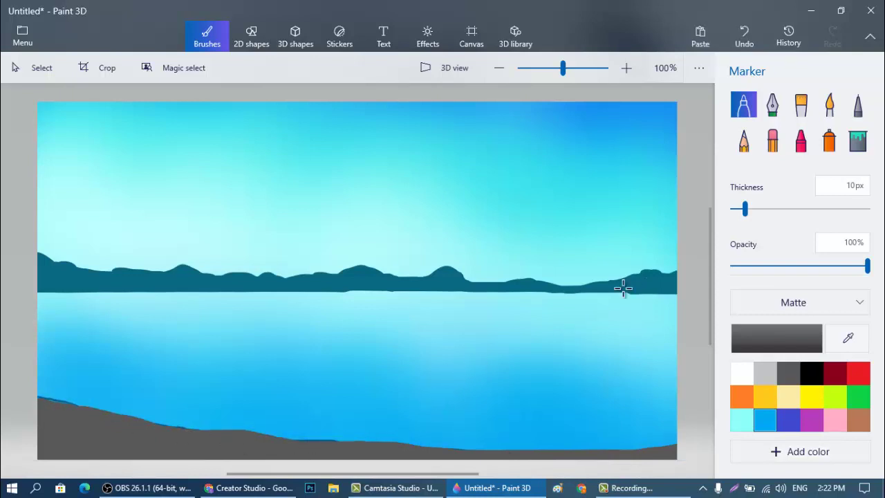
Step: Spray light grey over the shore with a 103 px spray can at 14% opacity
left_click(830, 154)
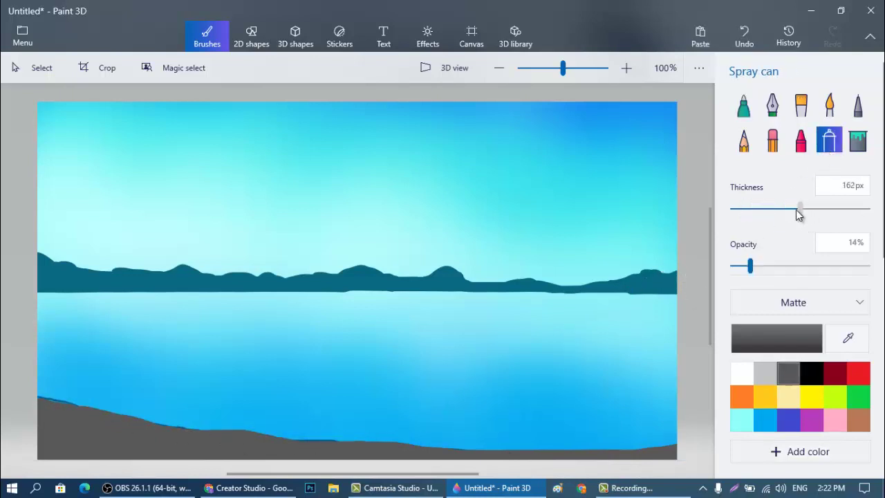
left_click_drag(796, 210, 770, 209)
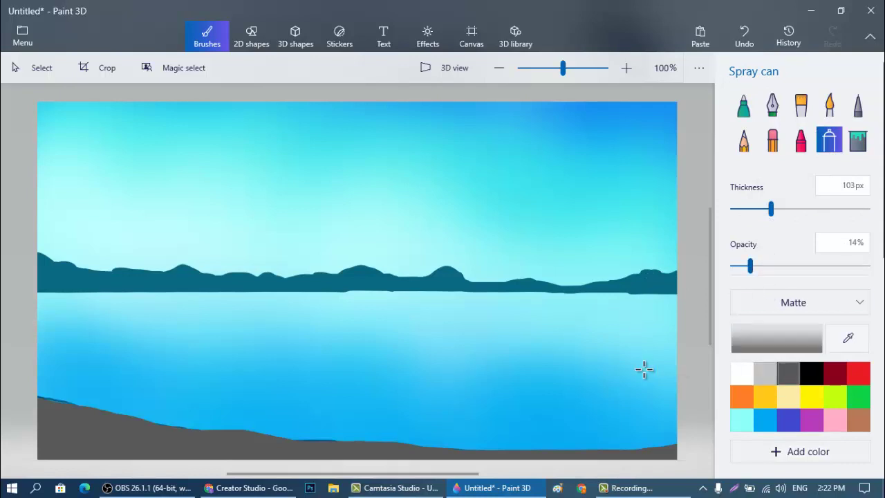
mouse_move(179, 429)
left_mouse_down()
mouse_move(56, 442)
mouse_move(39, 408)
mouse_move(87, 436)
mouse_move(152, 448)
mouse_move(663, 450)
mouse_move(443, 455)
left_mouse_up()
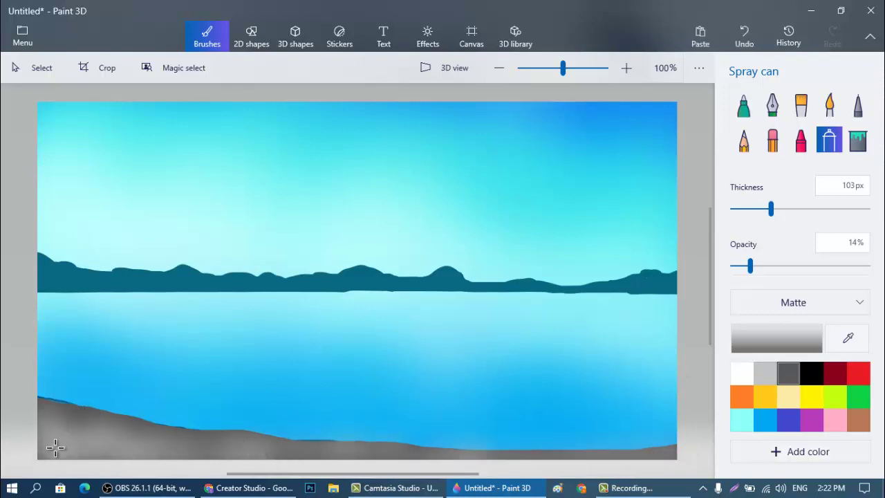
mouse_move(55, 447)
left_mouse_down()
mouse_move(81, 452)
mouse_move(134, 424)
mouse_move(297, 456)
mouse_move(681, 450)
mouse_move(662, 453)
left_mouse_up()
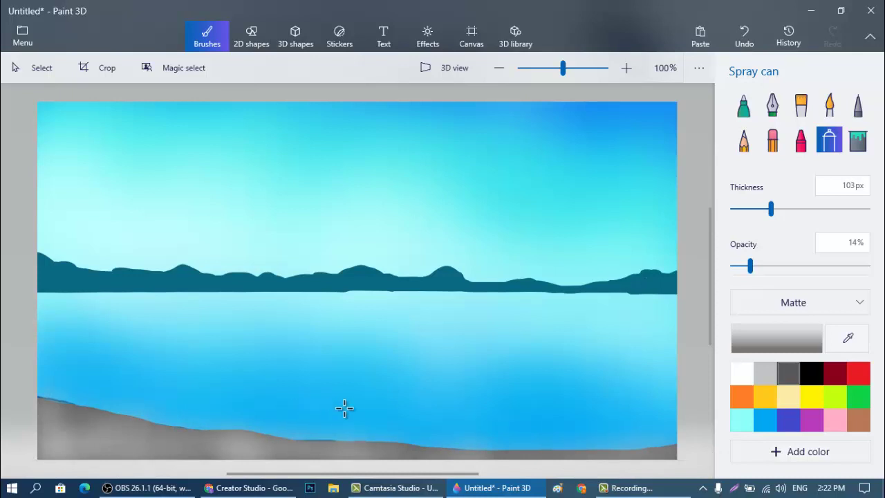
Step: Shade the lower part of the shore with dark grey spray at 6% opacity
left_click(781, 370)
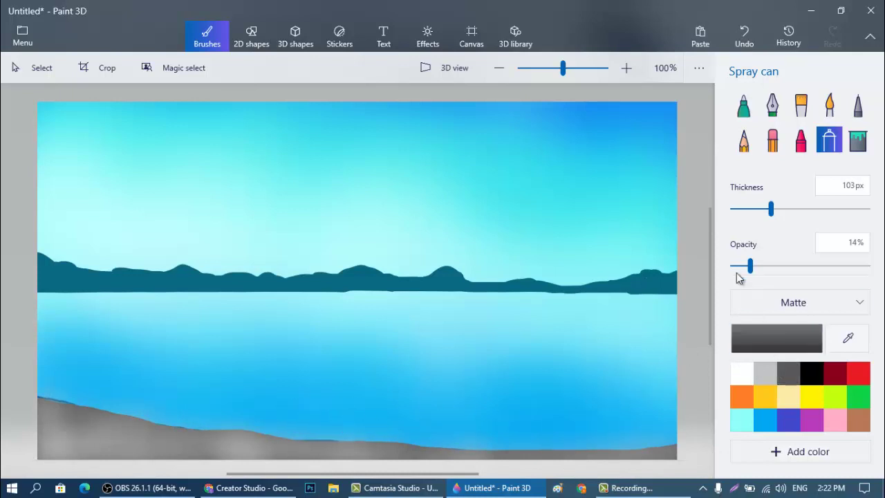
left_click(738, 267)
mouse_move(227, 452)
left_mouse_down()
mouse_move(40, 413)
mouse_move(198, 444)
mouse_move(374, 457)
left_mouse_up()
left_click_drag(567, 456, 631, 434)
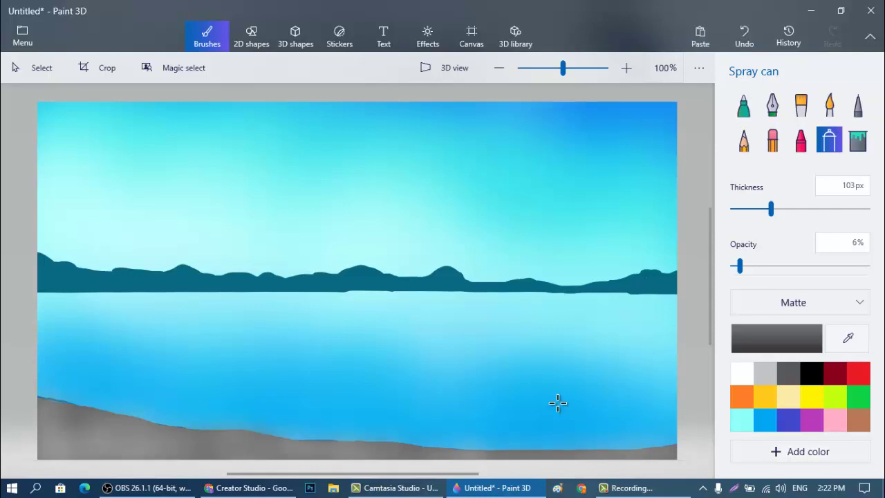
Step: With a 4 px dark grey marker, outline the shore's upper edge and add a short line near its lower-left corner
left_click(741, 111)
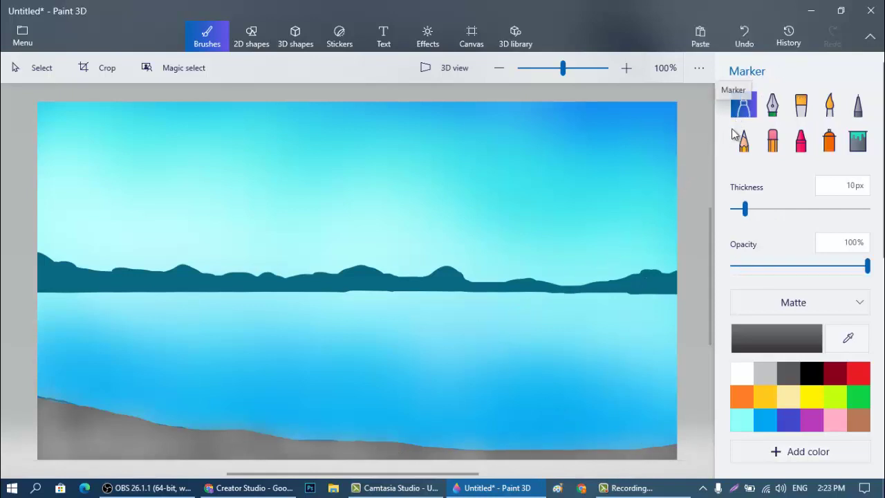
left_click_drag(742, 209, 736, 209)
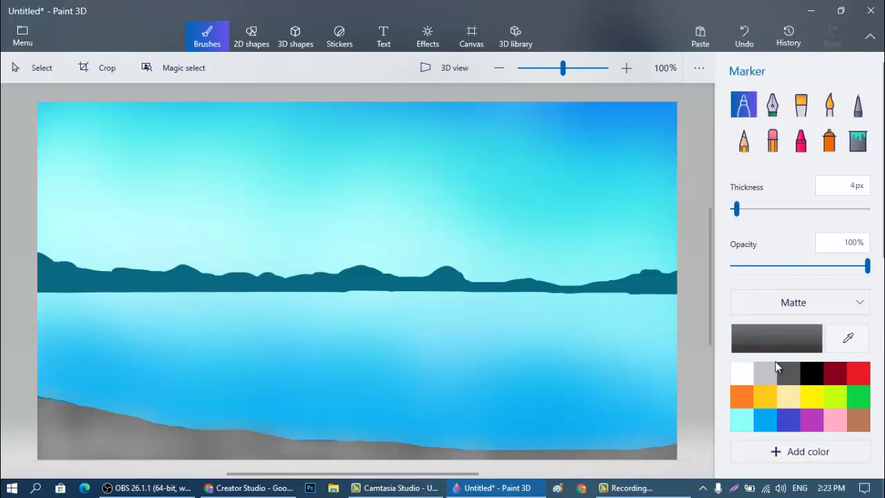
left_click_drag(127, 448, 43, 440)
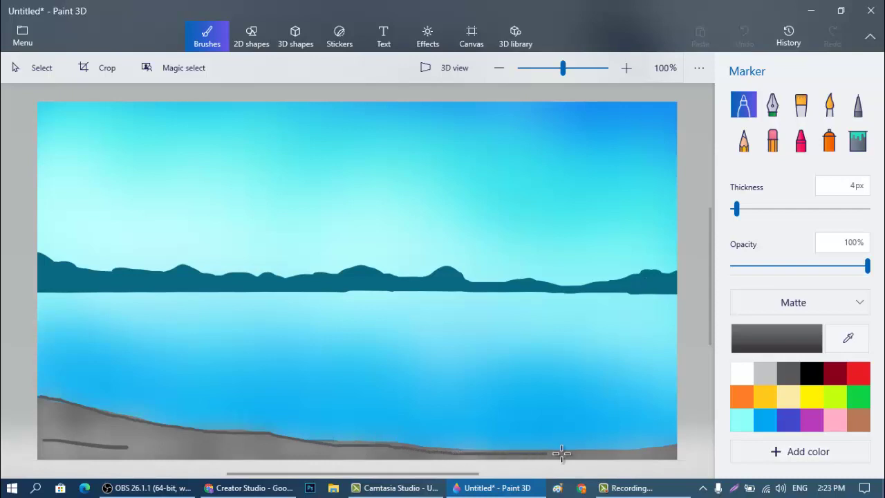
left_click_drag(691, 449, 690, 449)
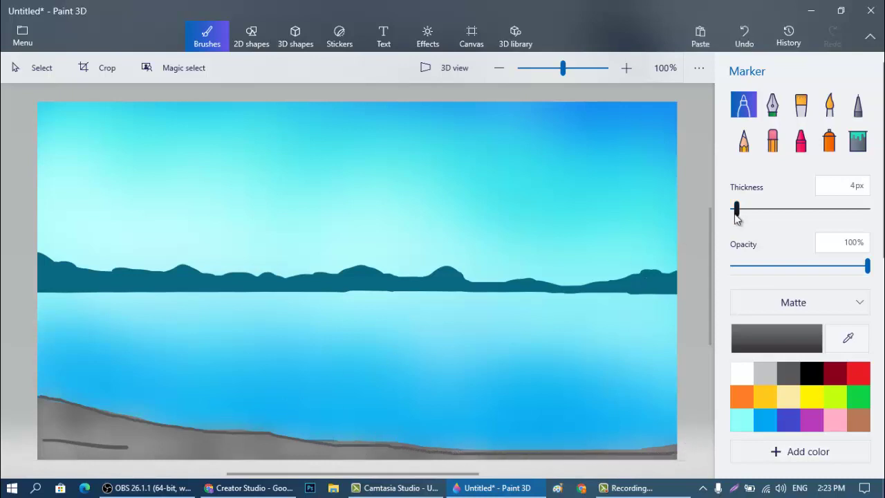
Step: Cover the whole shore with fine dark grey texture lines using a 1 px marker
left_click_drag(736, 209, 730, 210)
left_click_drag(46, 407, 95, 419)
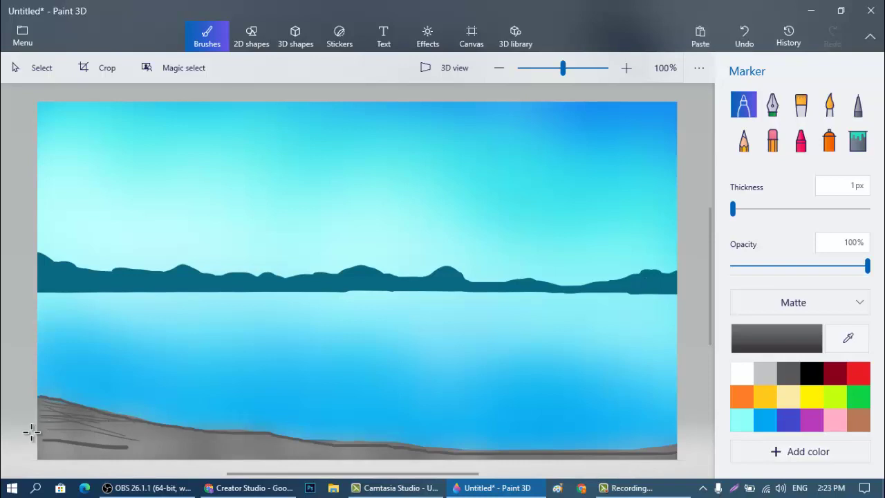
mouse_move(42, 423)
left_mouse_down()
mouse_move(158, 455)
mouse_move(143, 446)
mouse_move(77, 450)
mouse_move(136, 456)
mouse_move(124, 457)
mouse_move(34, 433)
mouse_move(107, 427)
mouse_move(108, 442)
mouse_move(343, 461)
mouse_move(195, 455)
mouse_move(244, 437)
left_mouse_up()
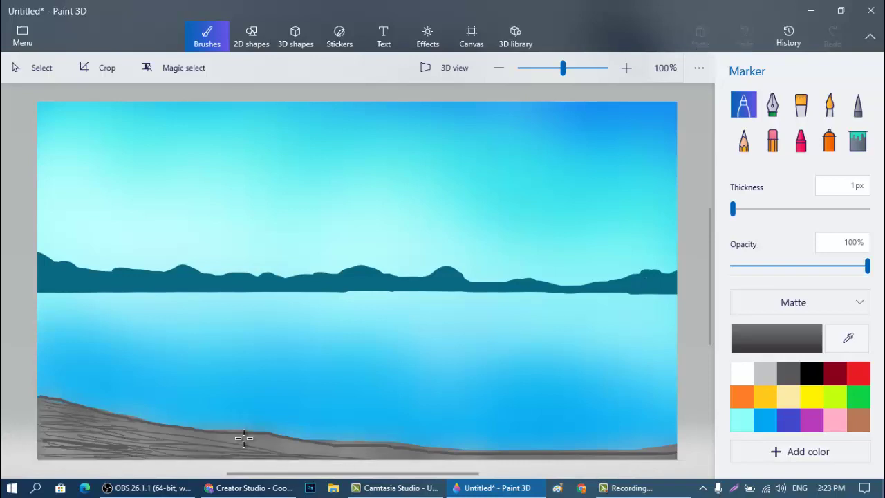
left_click_drag(6, 440, 343, 458)
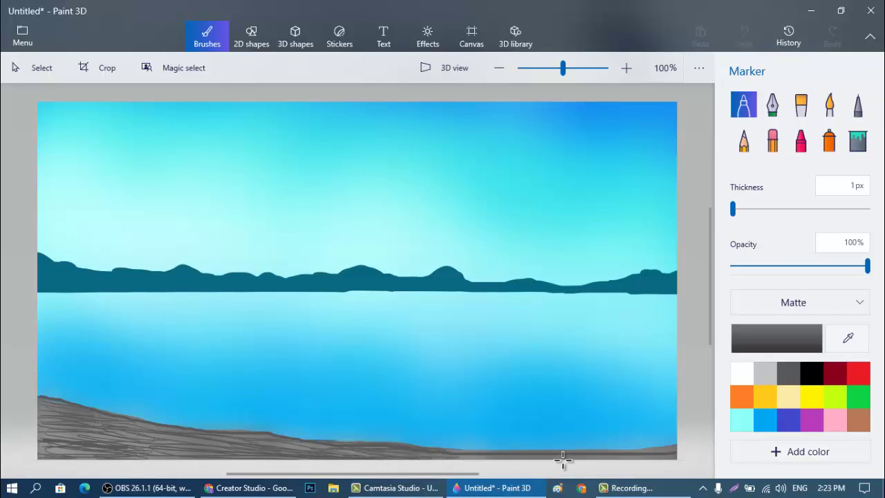
left_click_drag(430, 442, 494, 461)
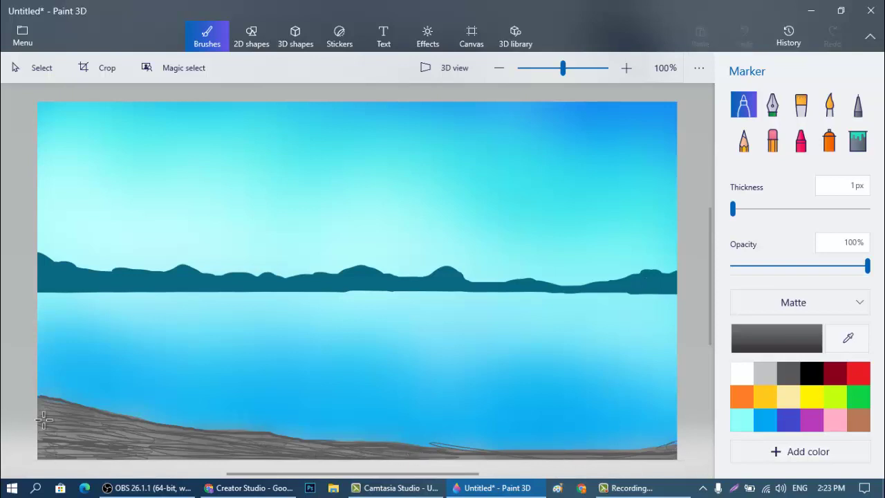
mouse_move(29, 401)
left_mouse_down()
mouse_move(151, 430)
mouse_move(117, 416)
mouse_move(166, 441)
left_mouse_up()
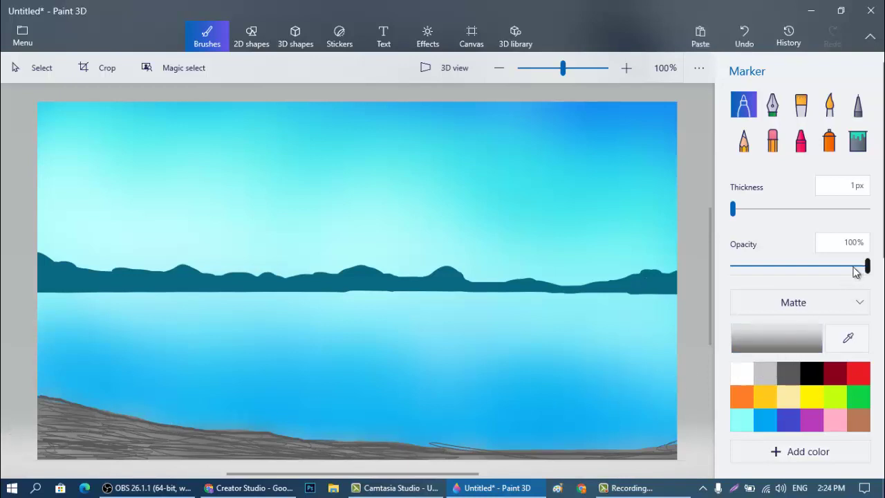
Step: Add fine light grey texture lines over the shore with the 1 px marker at 29% opacity
left_click_drag(867, 265, 773, 277)
mouse_move(229, 453)
left_mouse_down()
mouse_move(150, 455)
mouse_move(77, 434)
left_mouse_up()
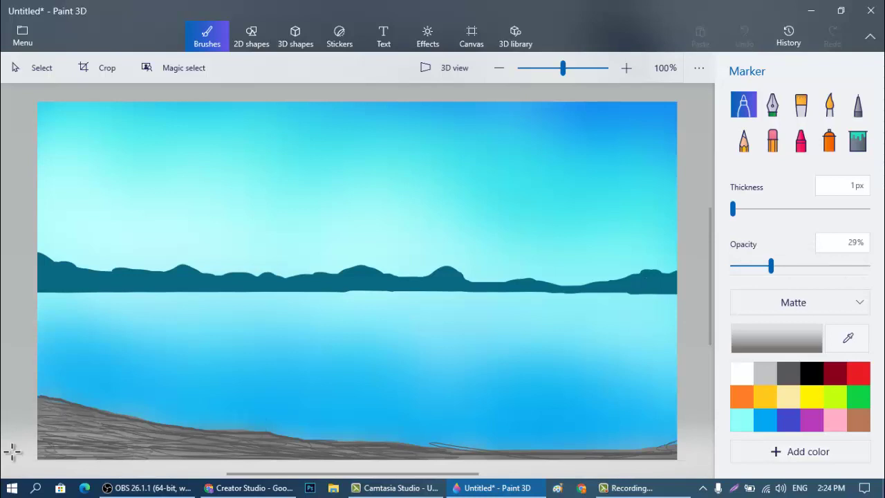
left_click_drag(288, 448, 192, 439)
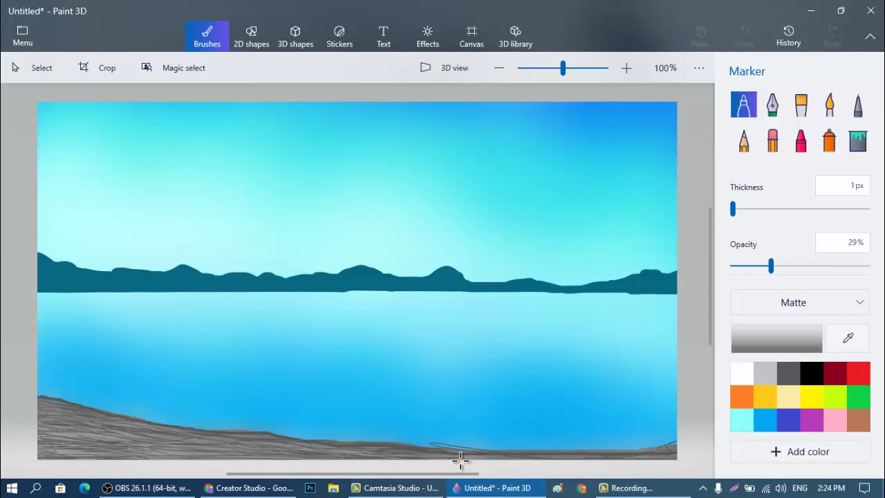
mouse_move(460, 460)
left_mouse_down()
mouse_move(694, 454)
mouse_move(582, 470)
mouse_move(678, 459)
mouse_move(316, 454)
mouse_move(244, 434)
left_mouse_up()
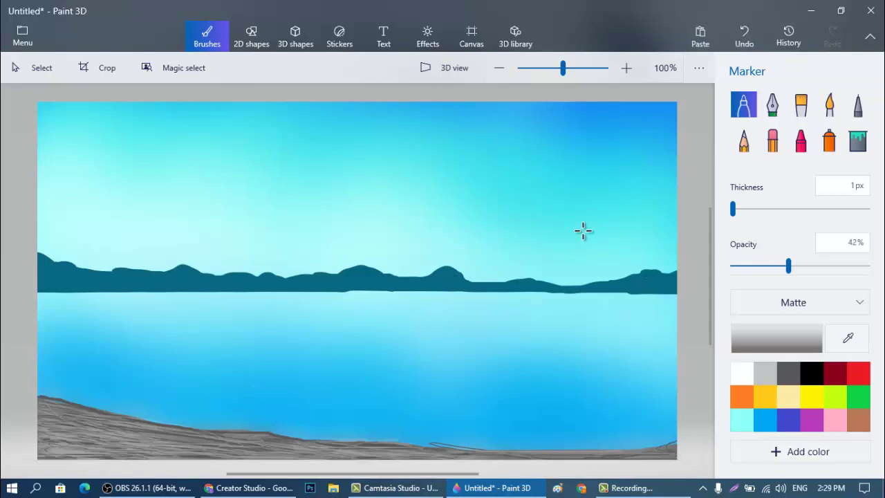
Step: Paint very dark green bushes along the shore's upper edge with a 45 px crayon
left_click(804, 146)
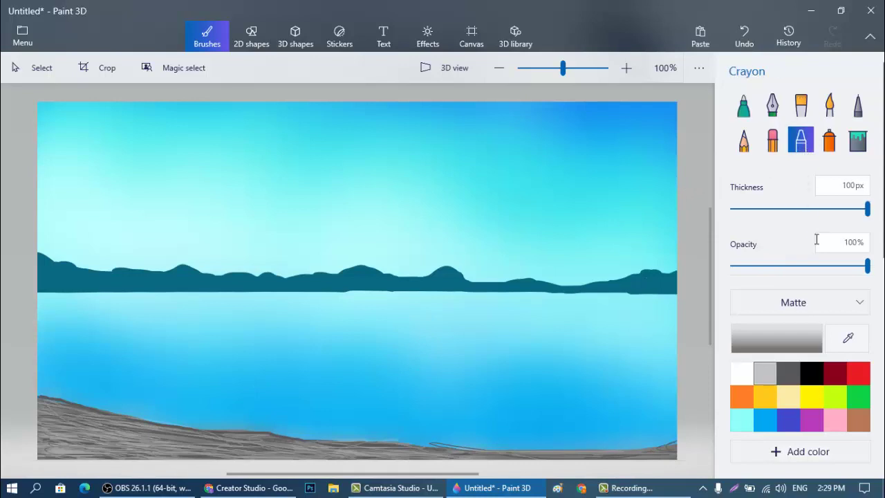
left_click_drag(830, 219, 784, 211)
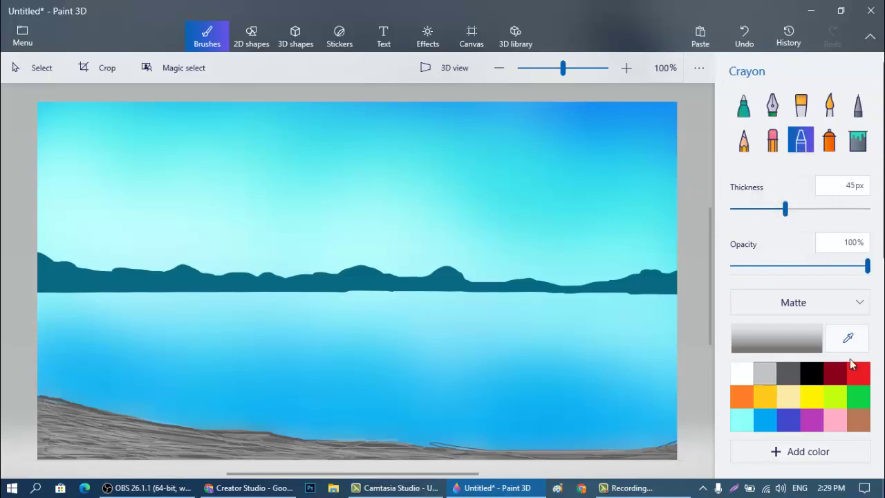
left_click(858, 396)
left_click(775, 343)
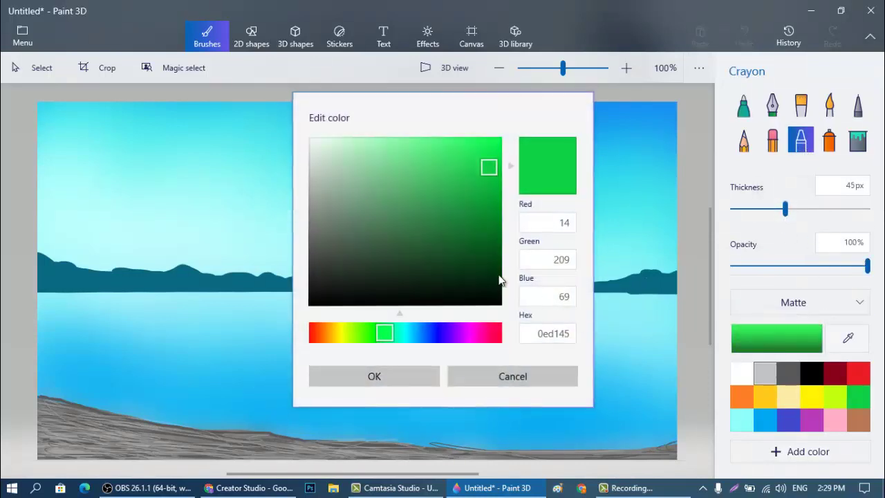
left_click(493, 269)
left_click(374, 376)
mouse_move(481, 442)
left_mouse_down()
mouse_move(696, 440)
mouse_move(455, 444)
mouse_move(391, 430)
mouse_move(464, 437)
mouse_move(225, 426)
mouse_move(49, 403)
mouse_move(136, 429)
left_mouse_up()
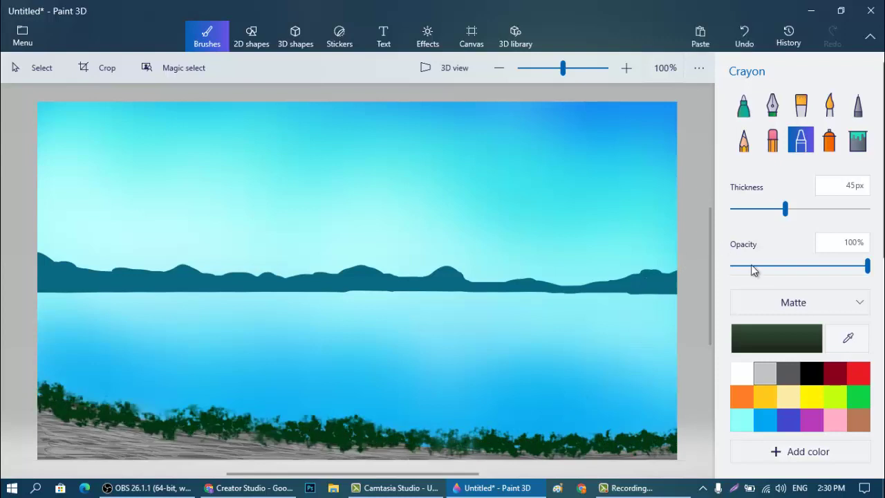
Step: Lighten the crayon to a medium green and dab foliage over the tops of the dark bushes
left_click(774, 342)
mouse_move(503, 275)
left_mouse_down()
mouse_move(482, 221)
mouse_move(471, 221)
left_mouse_up()
left_click(404, 375)
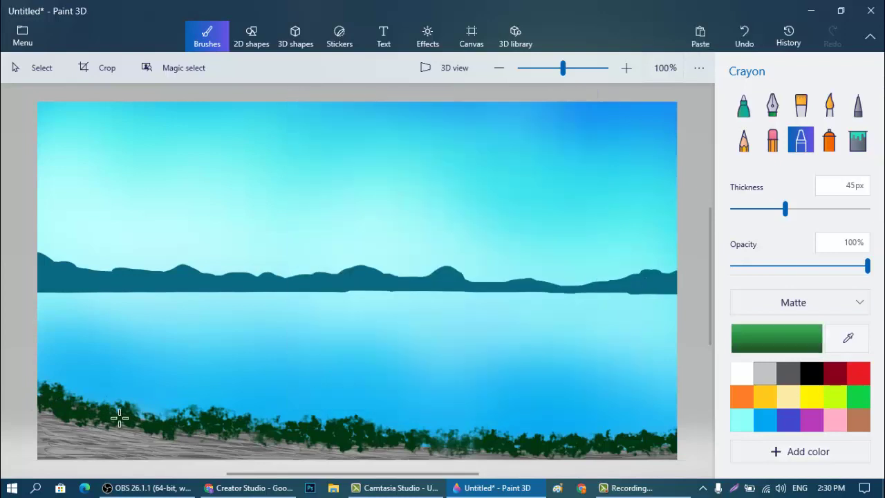
mouse_move(97, 409)
left_mouse_down()
mouse_move(35, 380)
mouse_move(59, 384)
mouse_move(79, 407)
mouse_move(151, 414)
mouse_move(159, 423)
mouse_move(288, 419)
mouse_move(486, 441)
mouse_move(489, 432)
mouse_move(567, 441)
mouse_move(631, 430)
mouse_move(677, 443)
left_mouse_up()
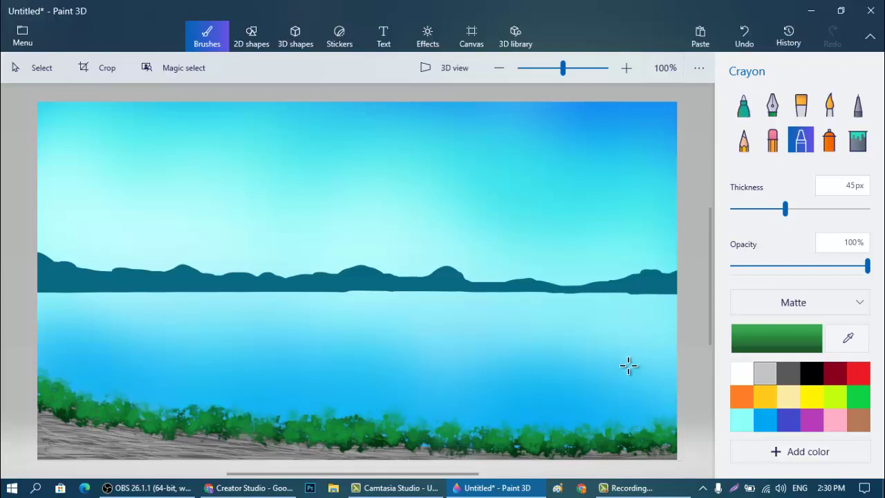
Step: Add highlights across the bushes with the crayon in bright green 12d44a
left_click(753, 343)
left_click_drag(477, 208, 486, 164)
left_click(374, 375)
mouse_move(67, 394)
left_mouse_down()
mouse_move(46, 384)
mouse_move(104, 412)
mouse_move(166, 403)
mouse_move(364, 439)
mouse_move(428, 428)
mouse_move(498, 441)
mouse_move(676, 433)
left_mouse_up()
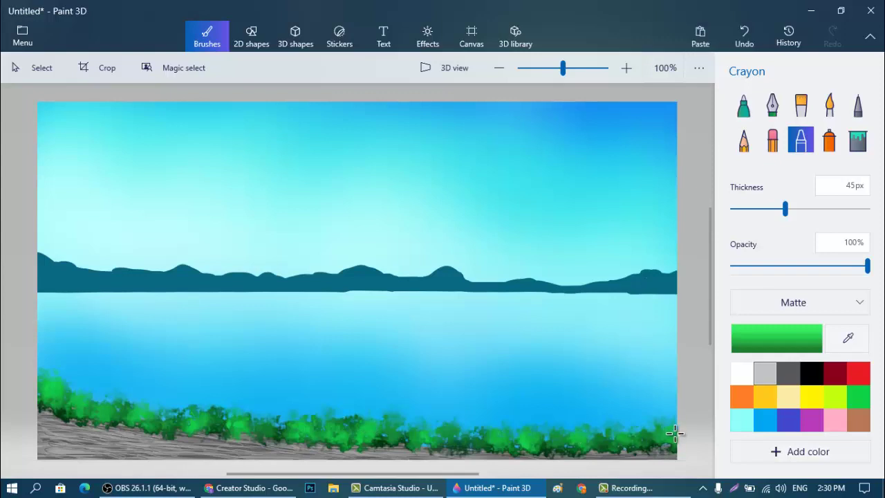
Step: Switch the crayon to a near-black green and dab shadows into the bushes along the entire shore
left_click(754, 335)
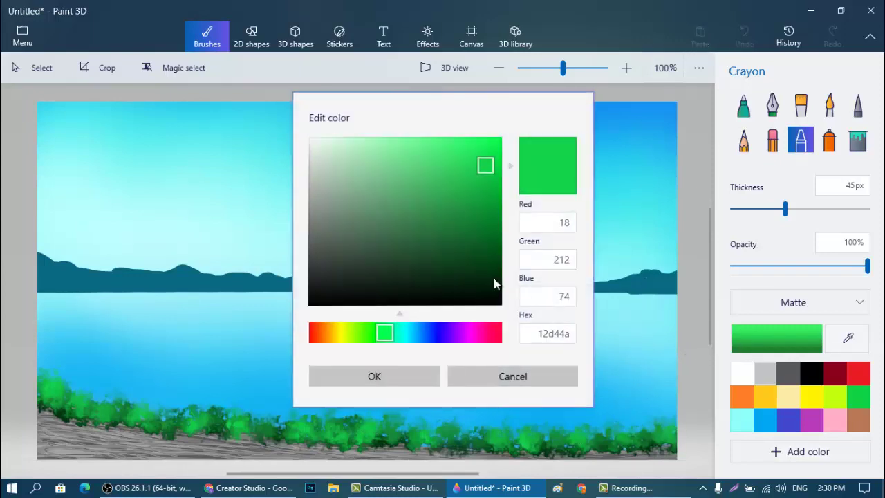
left_click(494, 278)
left_click(373, 375)
mouse_move(288, 429)
left_mouse_down()
mouse_move(223, 421)
mouse_move(214, 411)
mouse_move(154, 426)
mouse_move(41, 384)
left_mouse_up()
mouse_move(329, 429)
left_mouse_down()
mouse_move(508, 434)
mouse_move(532, 439)
mouse_move(500, 443)
mouse_move(527, 445)
mouse_move(684, 432)
left_mouse_up()
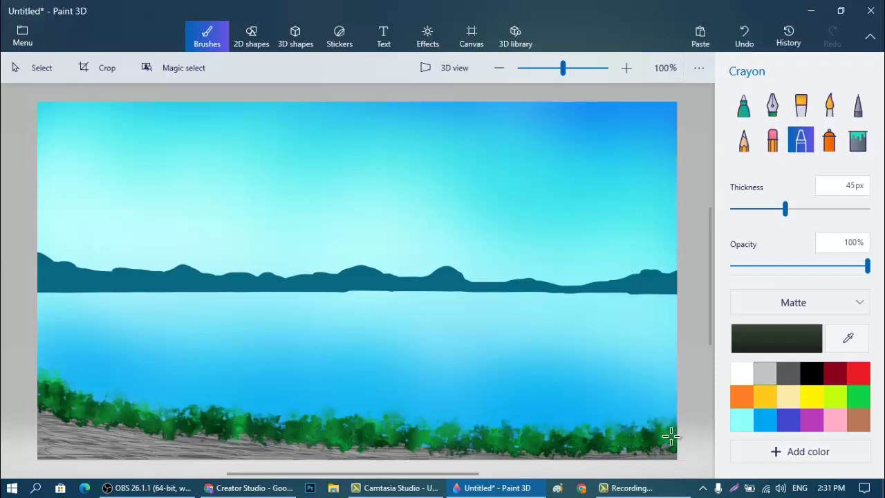
Step: Add more near-black green crayon dabs through the middle stretch of the shoreline bushes
left_click_drag(429, 435, 142, 423)
left_click_drag(304, 418, 235, 429)
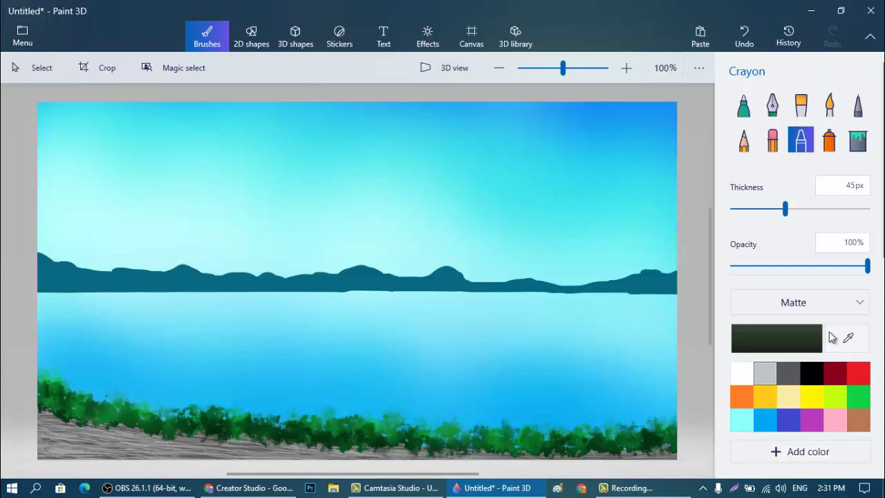
Step: Dot small red flowers over the bushes along the entire shore with a 7 px marker
left_click(858, 373)
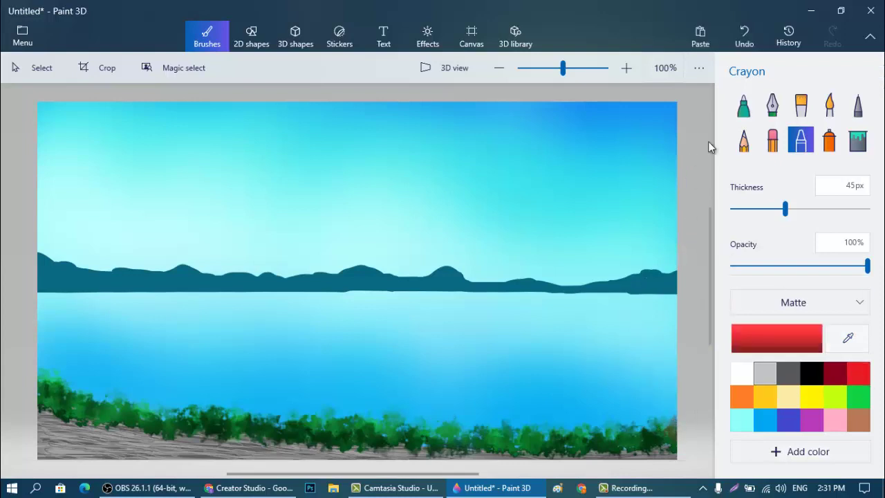
left_click(741, 115)
left_click_drag(733, 209, 743, 211)
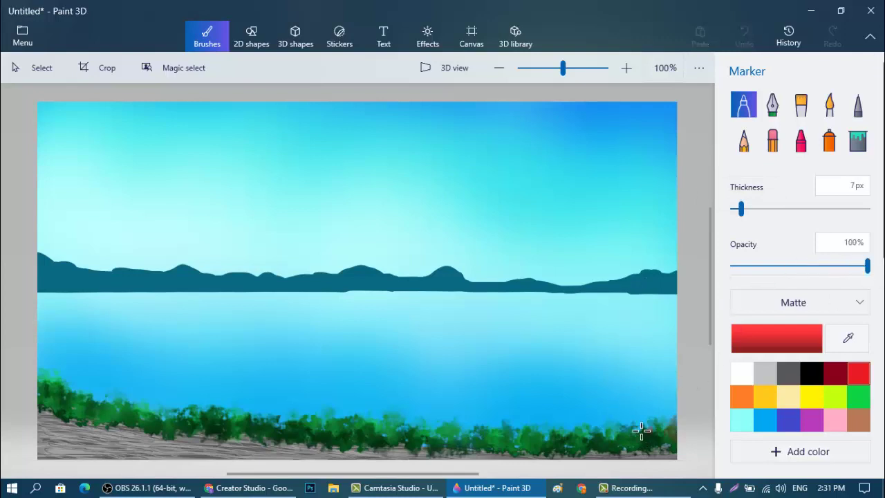
left_click(643, 433)
left_click(624, 437)
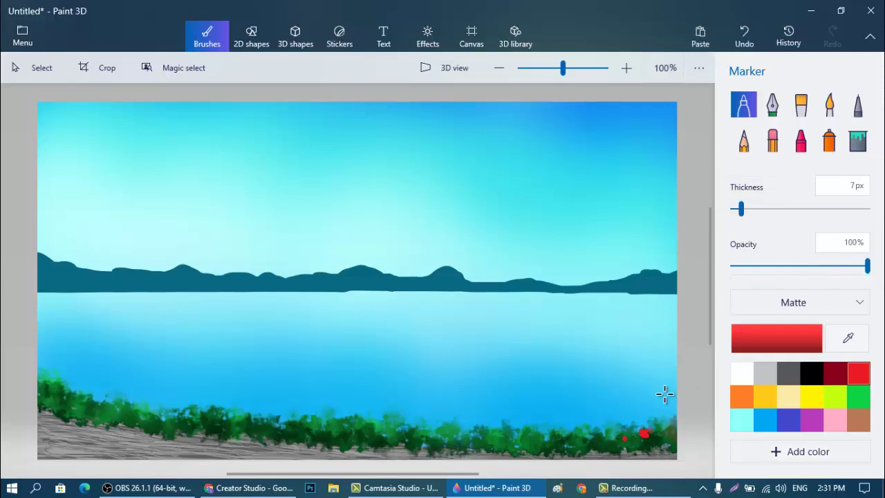
left_click(606, 437)
left_click(586, 428)
left_click(585, 443)
left_click(563, 428)
left_click(540, 430)
left_click(572, 441)
left_click(552, 445)
left_click(541, 440)
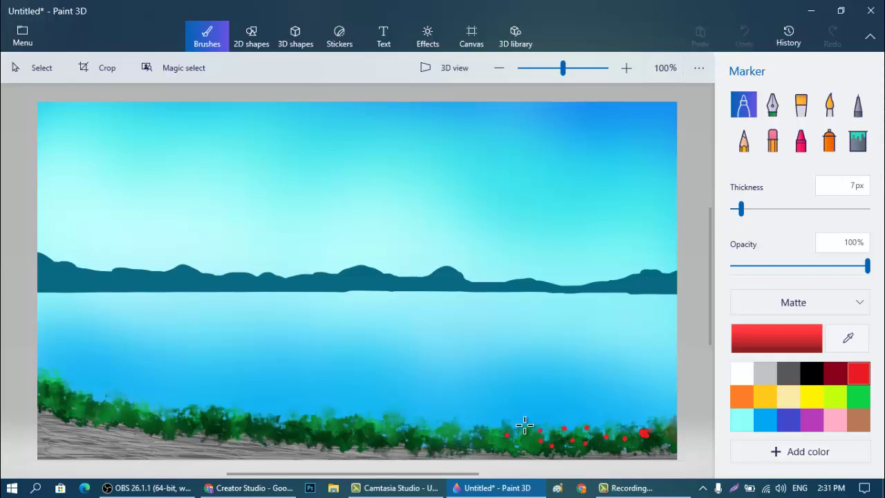
left_click(498, 429)
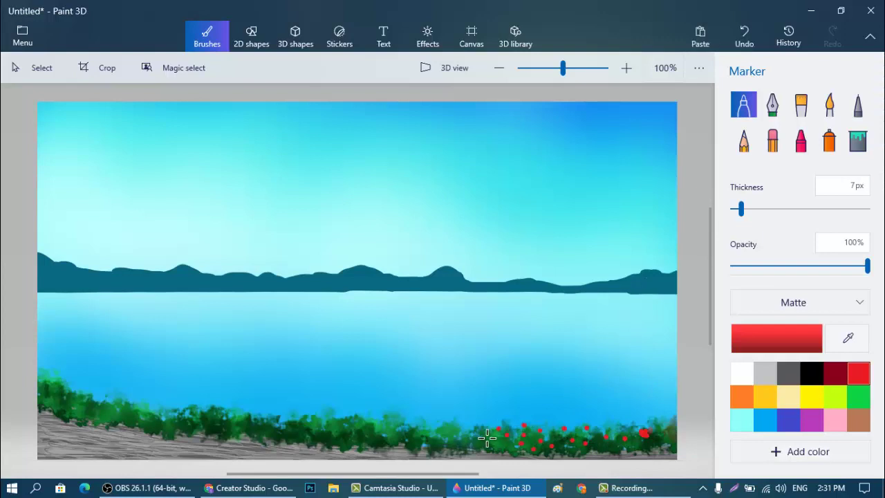
left_click(439, 437)
left_click(448, 424)
left_click(450, 442)
left_click(420, 439)
left_click(336, 415)
left_click(332, 438)
left_click(313, 429)
left_click(297, 420)
left_click(288, 434)
left_click(277, 426)
left_click(267, 424)
left_click(258, 429)
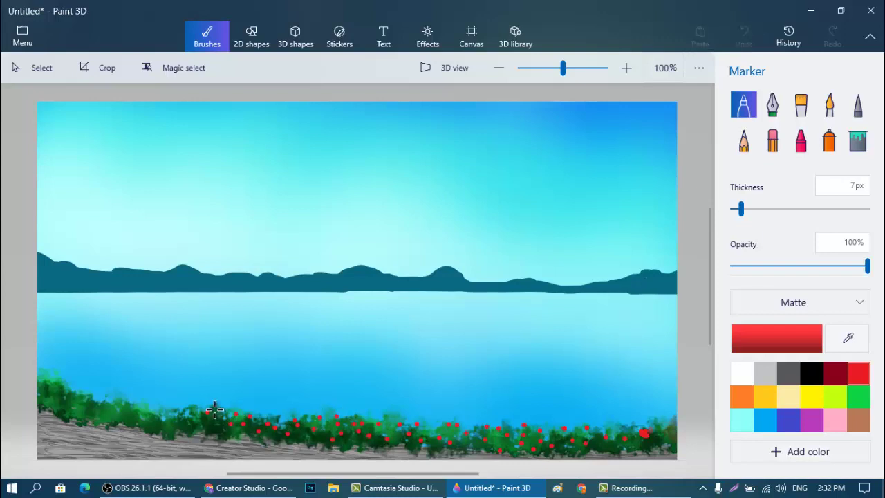
left_click(211, 409)
left_click(202, 420)
left_click(187, 416)
left_click(178, 413)
left_click(169, 416)
left_click(160, 422)
left_click(151, 415)
left_click(132, 413)
left_click(109, 397)
left_click(81, 399)
left_click(90, 409)
left_click(47, 390)
left_click(49, 379)
left_click(58, 387)
left_click(76, 389)
left_click(113, 423)
left_click(126, 399)
left_click(146, 406)
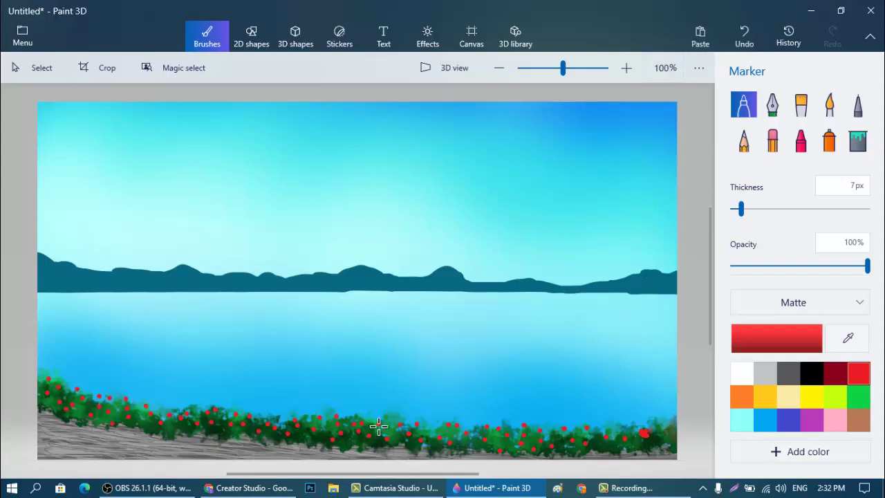
left_click(476, 424)
left_click(502, 433)
left_click(645, 420)
left_click(668, 420)
left_click(662, 441)
Step: Add larger red flowers among the small ones along the whole row of bushes with the marker at 16 px
left_click_drag(742, 210, 753, 216)
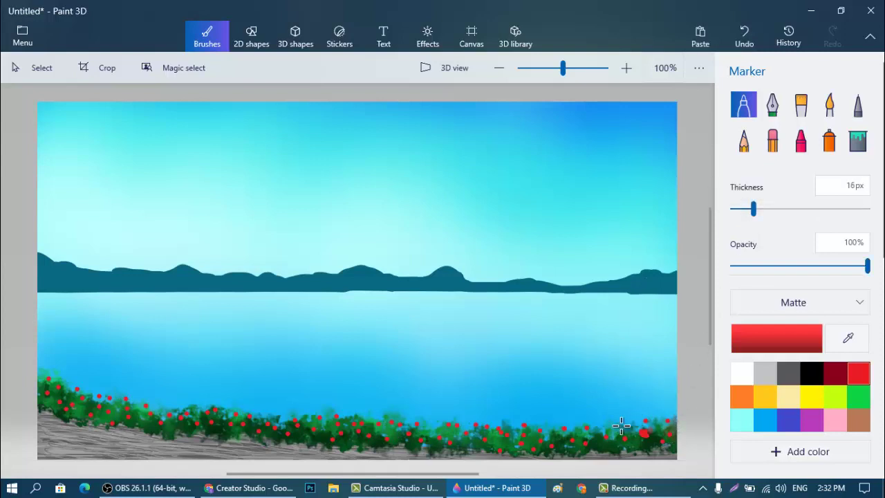
key("ctrl+z")
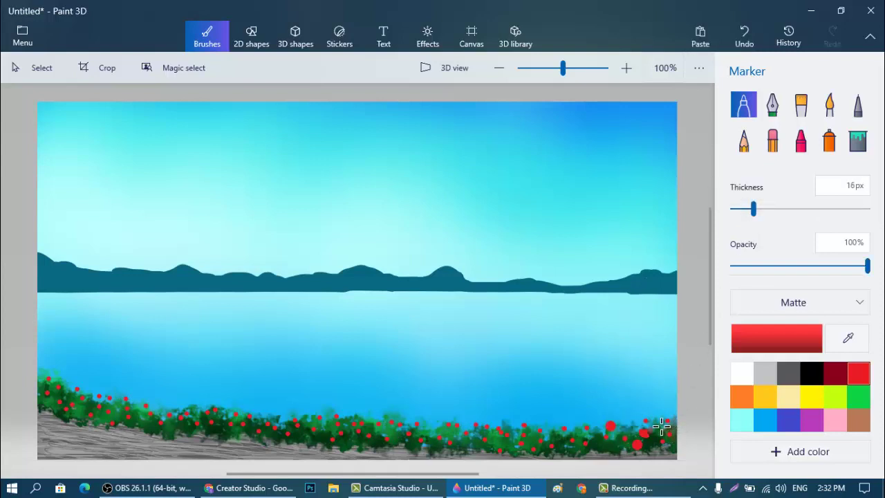
left_click(458, 433)
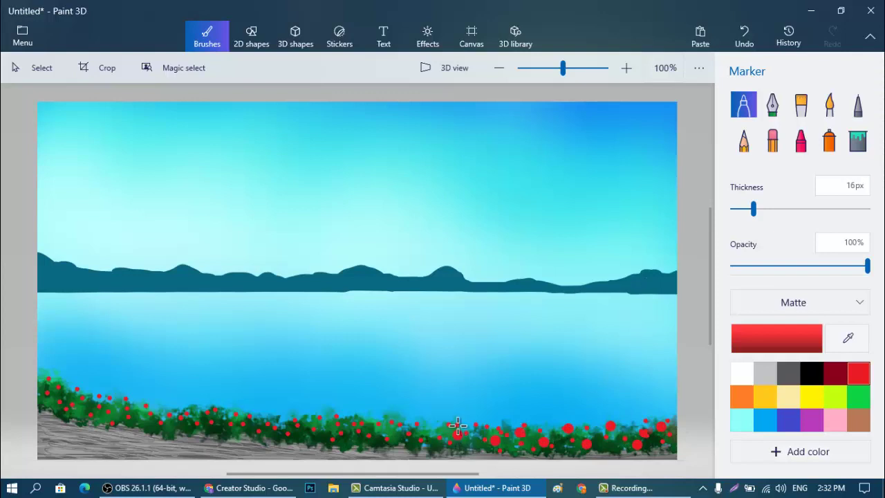
left_click(480, 443)
left_click(486, 425)
left_click(406, 431)
left_click(374, 435)
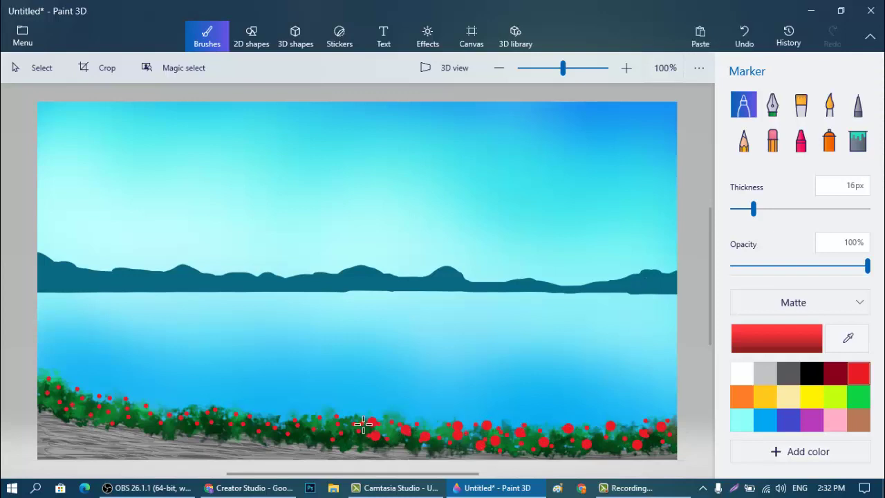
left_click(280, 427)
left_click(243, 417)
left_click(221, 432)
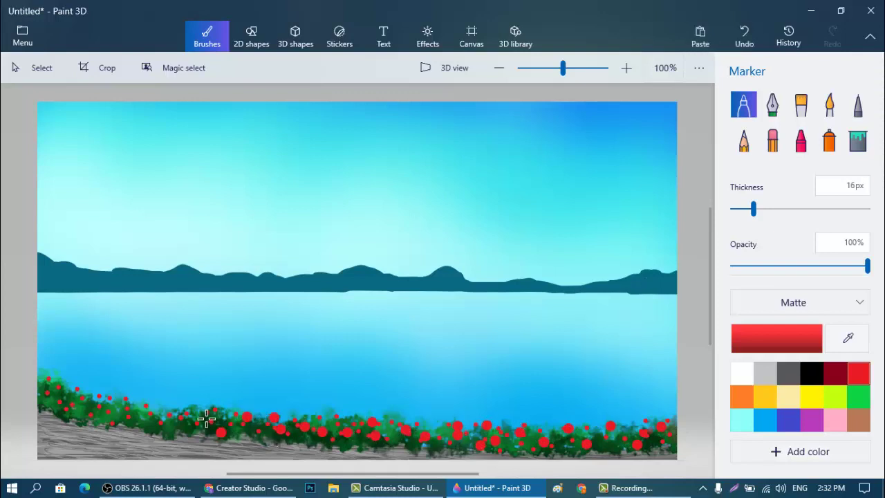
left_click(207, 418)
left_click(175, 413)
left_click(169, 423)
left_click(148, 415)
left_click(104, 409)
left_click(85, 400)
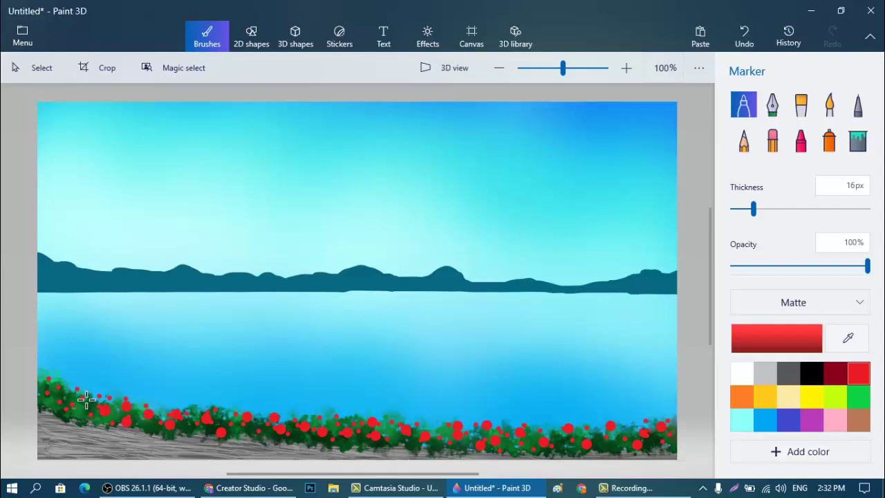
left_click(73, 413)
left_click(45, 375)
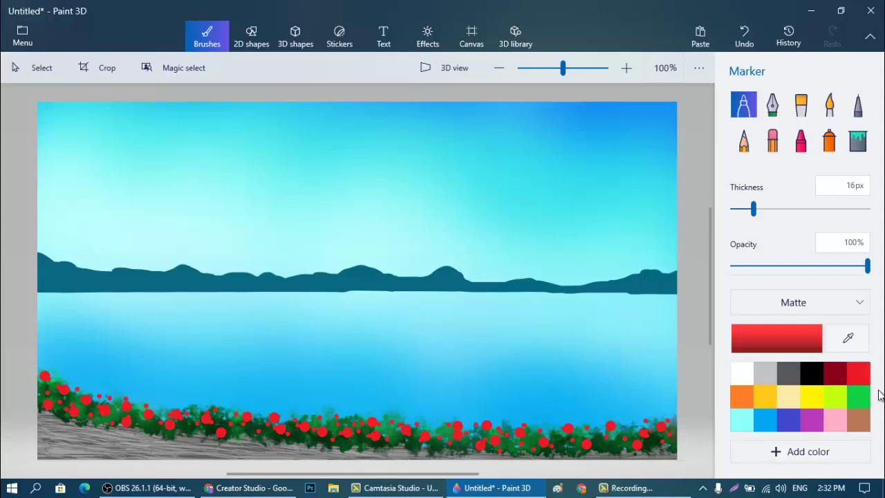
Step: Pick very dark green 03200b and shade over the flowers and bushes with a 100 px crayon, extending faint foliage above them
left_click(858, 397)
left_click(778, 340)
left_click(485, 284)
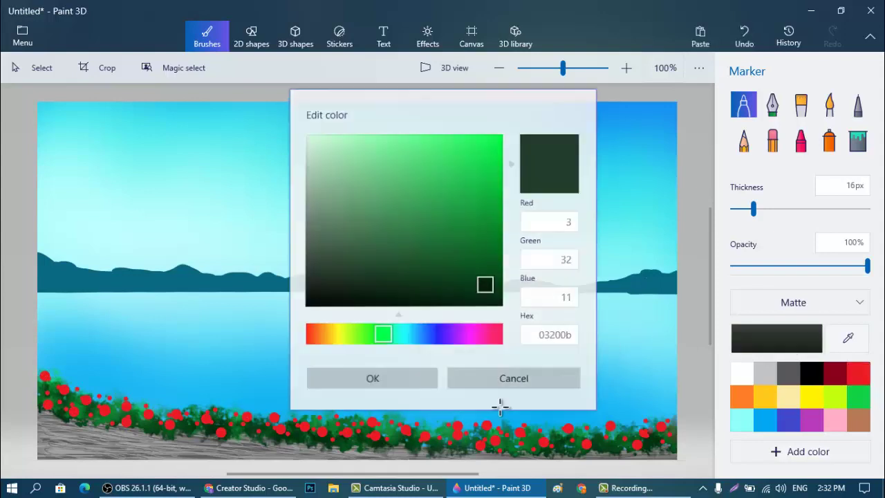
left_click(662, 424)
left_click(802, 141)
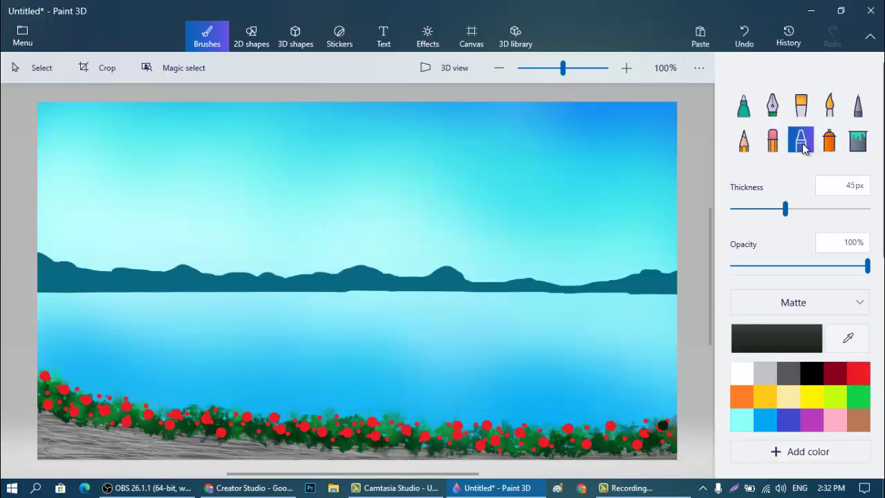
left_click(801, 209)
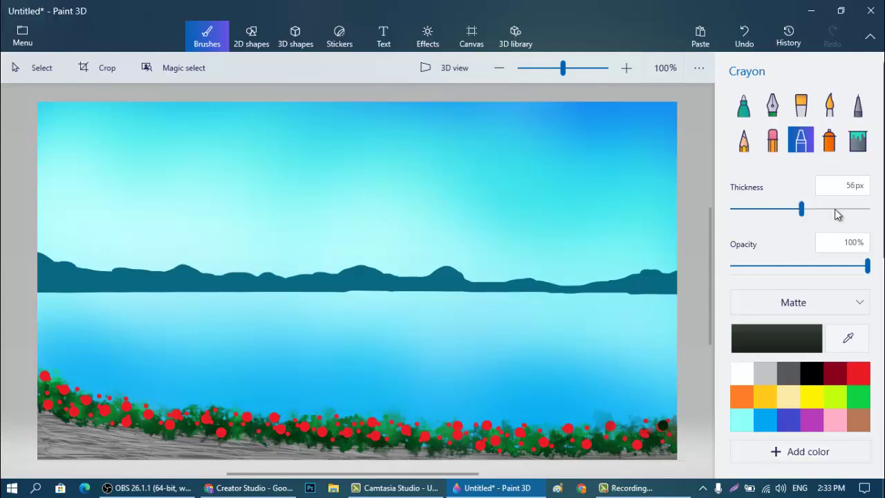
mouse_move(639, 414)
left_mouse_down()
mouse_move(629, 433)
mouse_move(475, 435)
mouse_move(148, 414)
mouse_move(157, 422)
mouse_move(51, 378)
mouse_move(127, 413)
mouse_move(196, 418)
left_mouse_up()
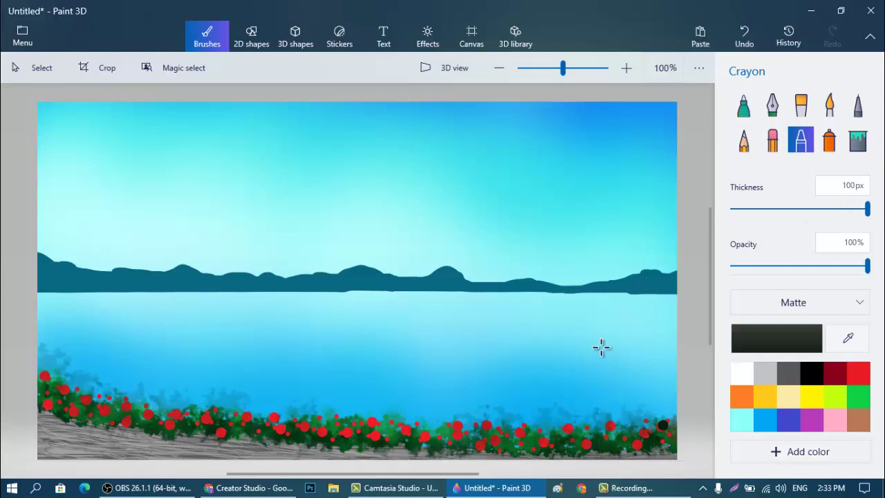
mouse_move(340, 415)
left_mouse_down()
mouse_move(628, 435)
mouse_move(672, 422)
mouse_move(584, 440)
mouse_move(562, 428)
mouse_move(529, 432)
left_mouse_up()
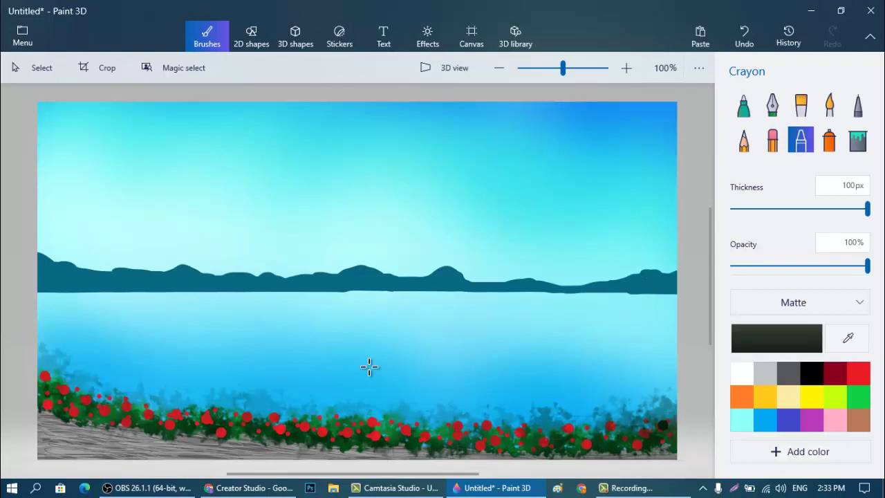
Step: Draw a black five-point curve across the full canvas width and bend it to sag along the bushes' upper edge
left_click(255, 38)
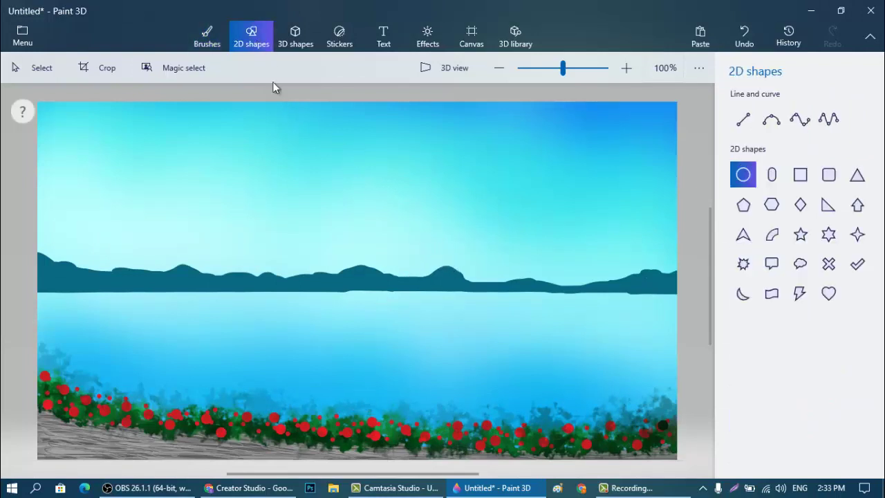
left_click(828, 119)
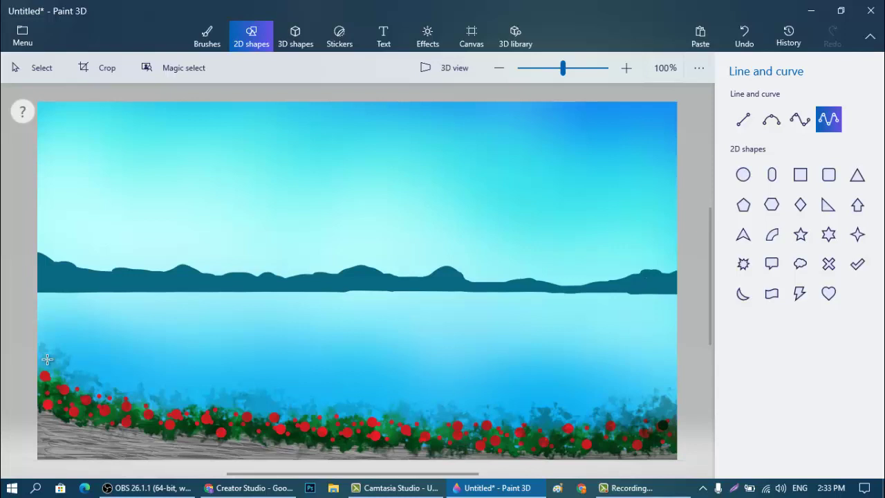
mouse_move(38, 357)
left_mouse_down()
mouse_move(484, 425)
mouse_move(684, 410)
left_mouse_up()
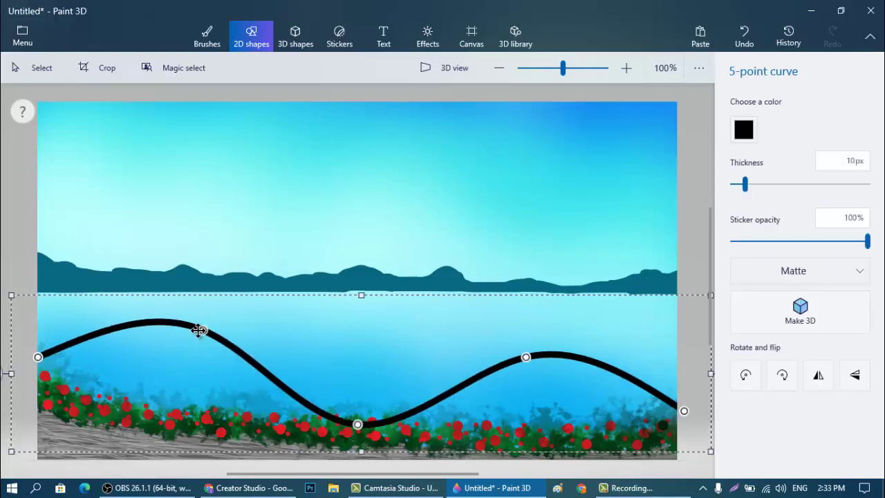
left_click_drag(199, 331, 181, 407)
left_click_drag(38, 357, 6, 348)
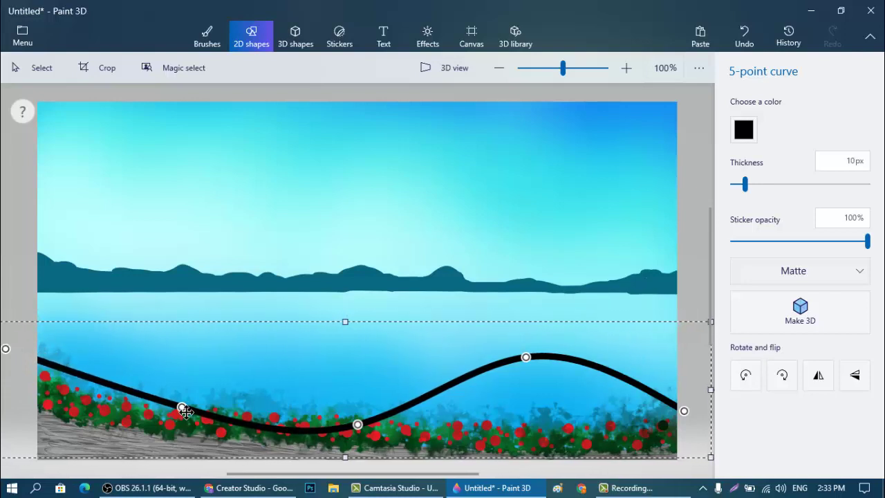
left_click_drag(355, 427, 463, 395)
left_click_drag(525, 357, 631, 394)
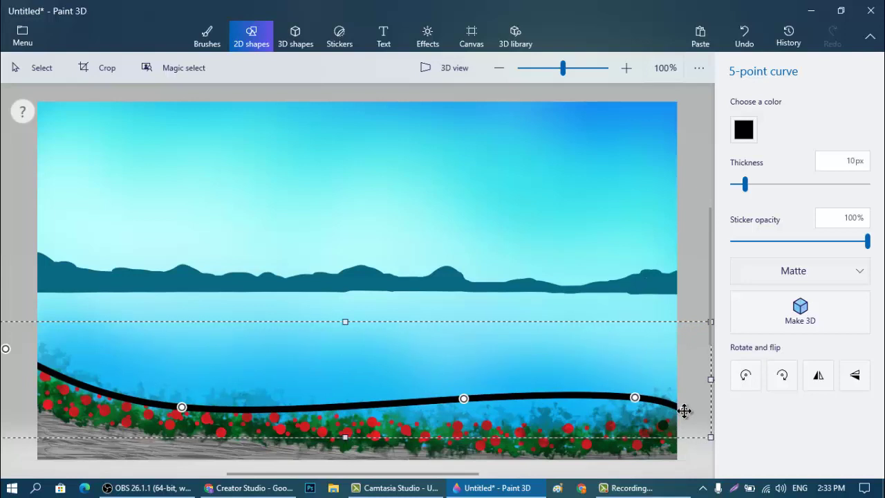
left_click_drag(683, 411, 693, 367)
left_click_drag(634, 396, 668, 394)
left_click_drag(463, 398, 534, 420)
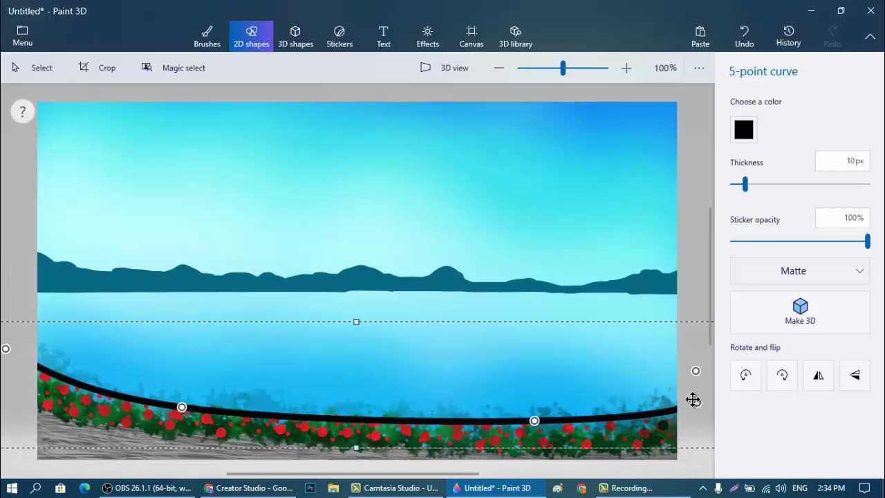
Step: Set the curve's thickness to 6 px and keep its color black
mouse_move(745, 184)
left_mouse_down()
mouse_move(751, 188)
mouse_move(738, 186)
left_mouse_up()
left_click(744, 129)
left_click(748, 179)
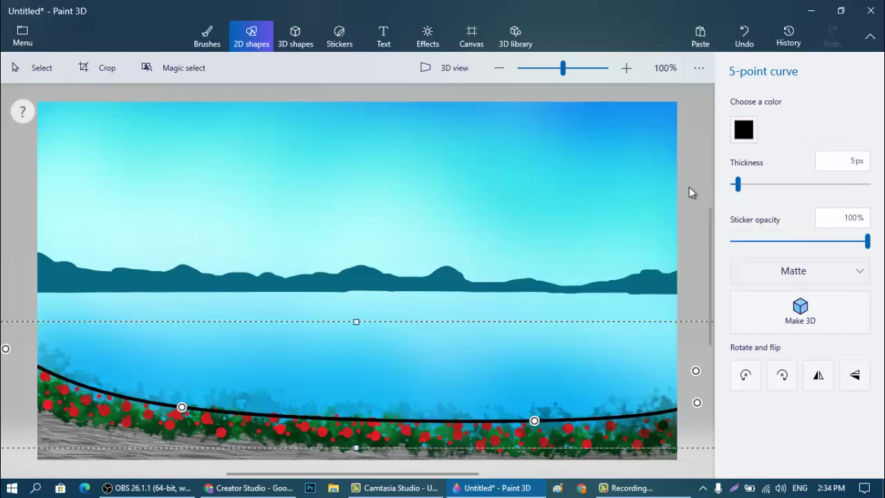
left_click(740, 185)
Step: Reshape the curve into a smooth, even sag just above the flowers and commit it to the canvas
left_click_drag(6, 349, 5, 340)
left_click_drag(182, 406, 205, 400)
left_click_drag(535, 420, 453, 419)
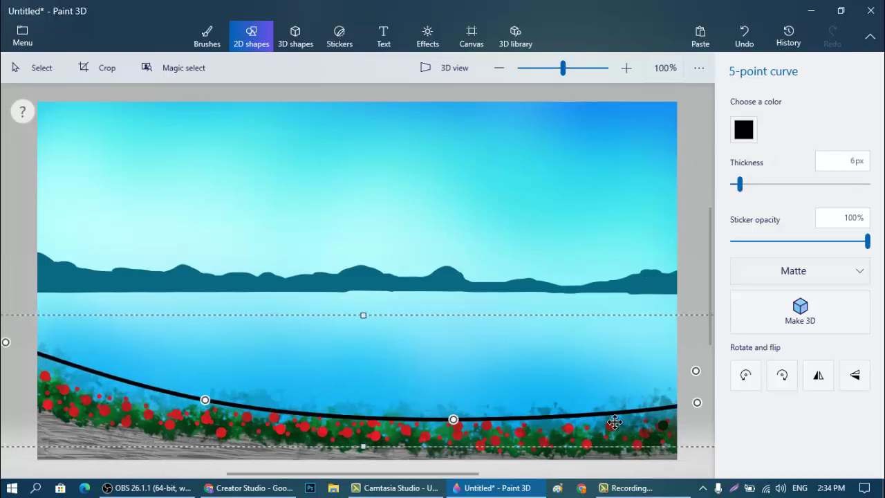
left_click_drag(696, 402, 705, 373)
left_click_drag(6, 343, 6, 359)
left_click_drag(201, 401, 174, 406)
left_click_drag(453, 419, 430, 420)
left_click_drag(692, 401, 669, 404)
left_click_drag(705, 373, 716, 373)
left_click_drag(412, 421, 421, 413)
left_click(295, 320)
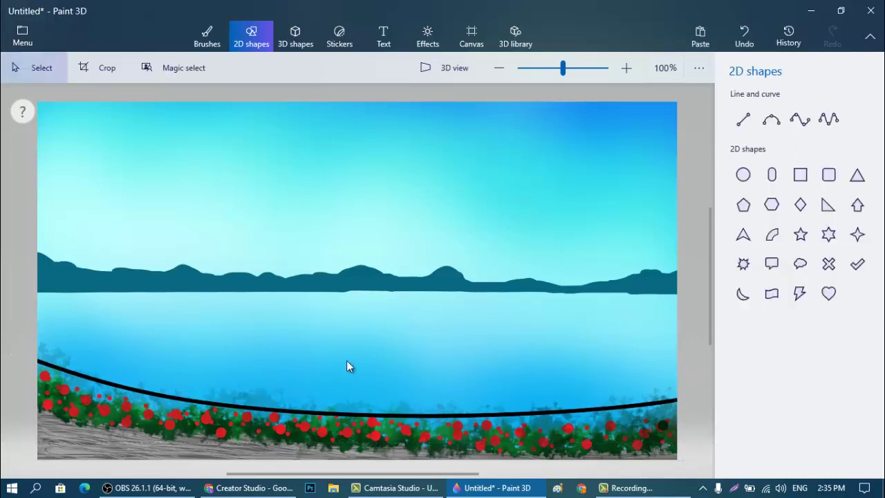
Step: Draw a second 6 px black five-point curve across the canvas and bend it through the lower part of the bushes
left_click(830, 119)
left_click_drag(31, 396, 700, 433)
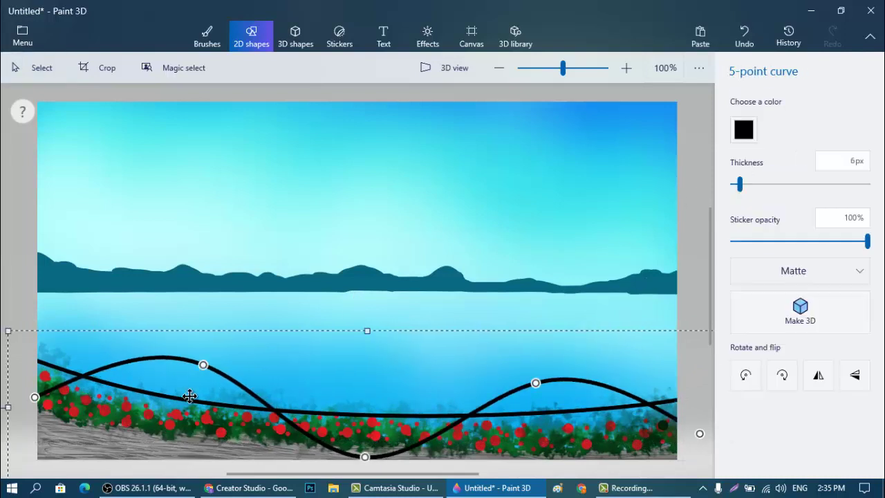
left_click_drag(202, 364, 107, 421)
left_click_drag(302, 444, 285, 433)
left_click_drag(536, 383, 563, 444)
left_click_drag(699, 434, 741, 406)
left_click_drag(563, 445, 569, 444)
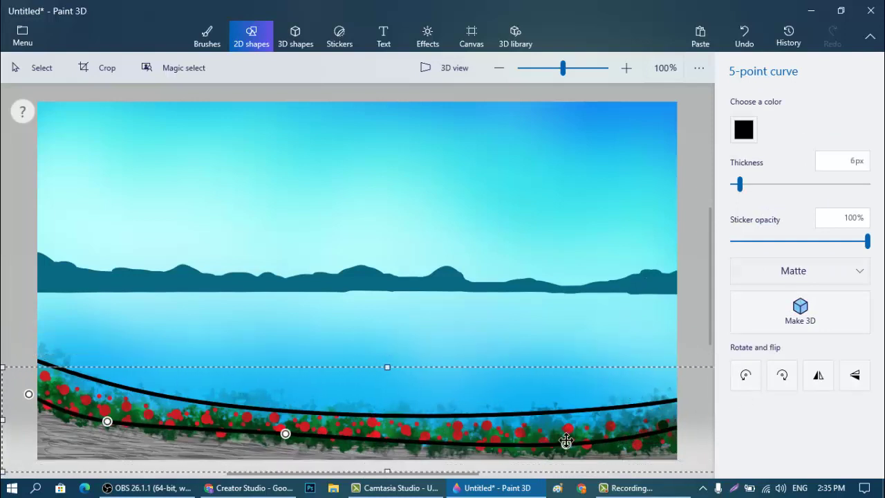
Step: Refine the lower curve's points so it sags smoothly below the upper curve and commit it to the canvas
left_click_drag(285, 433, 334, 444)
left_click_drag(72, 413, 35, 384)
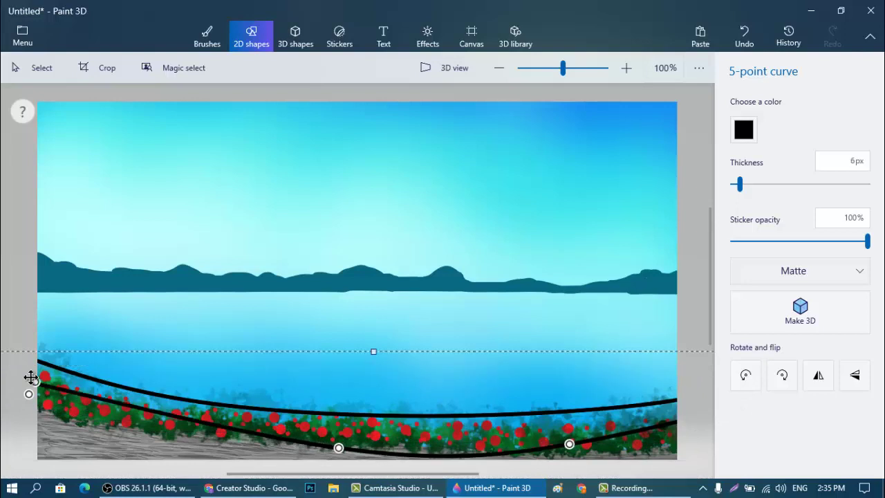
left_click_drag(338, 448, 237, 434)
left_click_drag(35, 384, 6, 388)
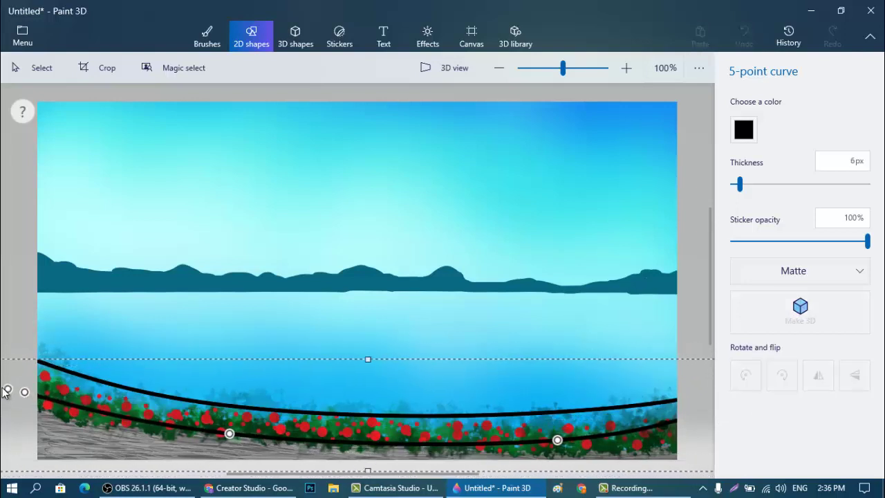
left_click_drag(229, 433, 200, 439)
left_click_drag(556, 439, 486, 452)
left_click_drag(486, 453, 435, 461)
left_click_drag(682, 408, 677, 436)
left_click_drag(447, 437, 489, 430)
left_click_drag(375, 434, 373, 428)
left_click_drag(477, 450, 505, 447)
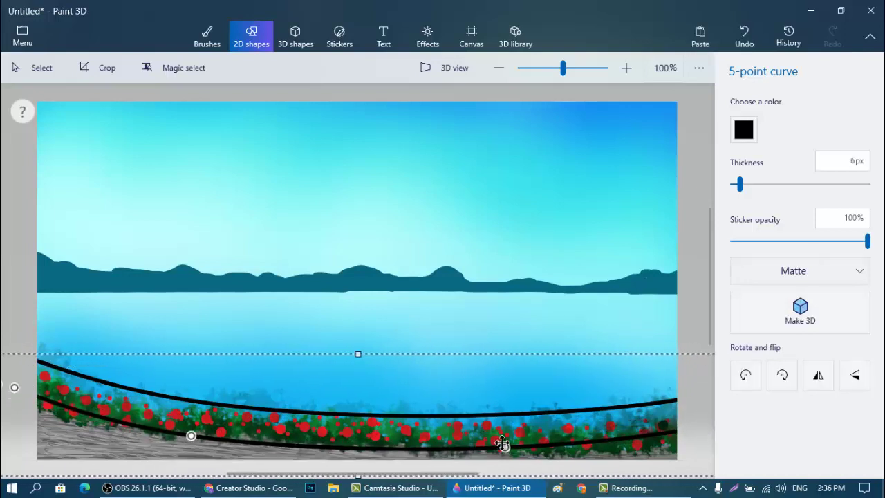
left_click_drag(191, 436, 214, 437)
left_click(334, 351)
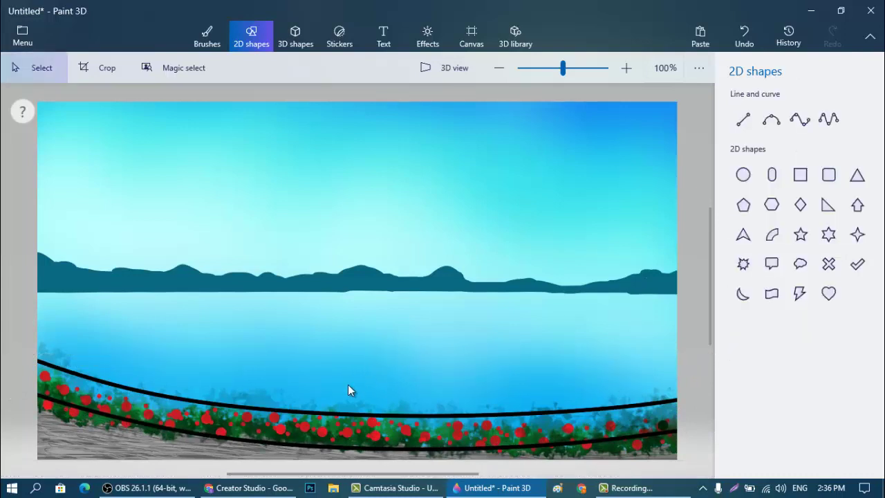
Step: Draw a vertical black fence post across both curves near the canvas's right edge, 10 px thick
left_click(743, 120)
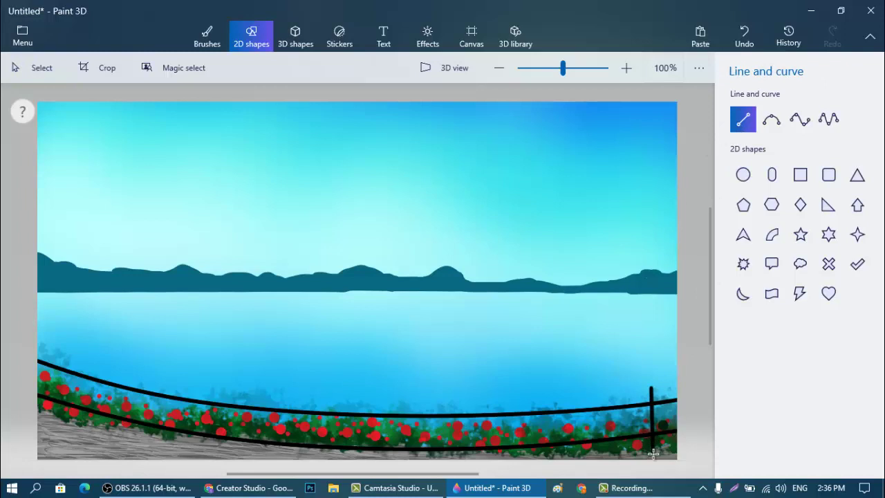
left_click_drag(652, 452, 652, 452)
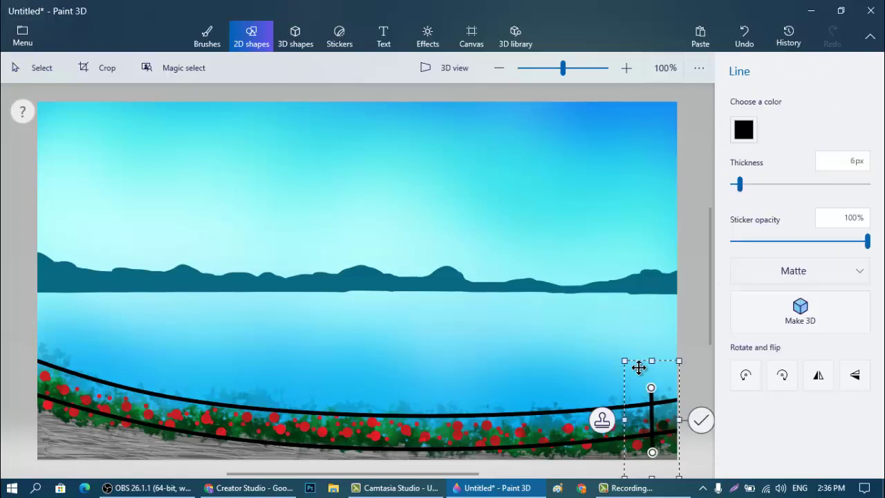
left_click(747, 186)
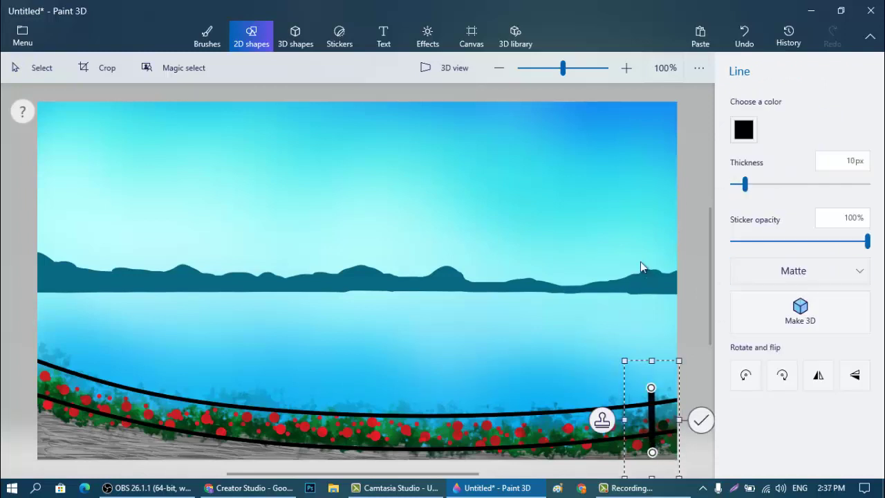
Step: Stamp copies of the black post at even intervals along both curves to the left edge and commit them
left_click(599, 419)
left_click_drag(664, 423, 38, 401)
left_click(554, 426)
left_click(508, 424)
left_click(461, 435)
left_click(409, 427)
left_click(355, 428)
left_click(306, 426)
left_click(261, 427)
left_click(211, 429)
left_click(161, 417)
left_click(108, 410)
left_click(60, 403)
left_click(22, 391)
left_click(146, 414)
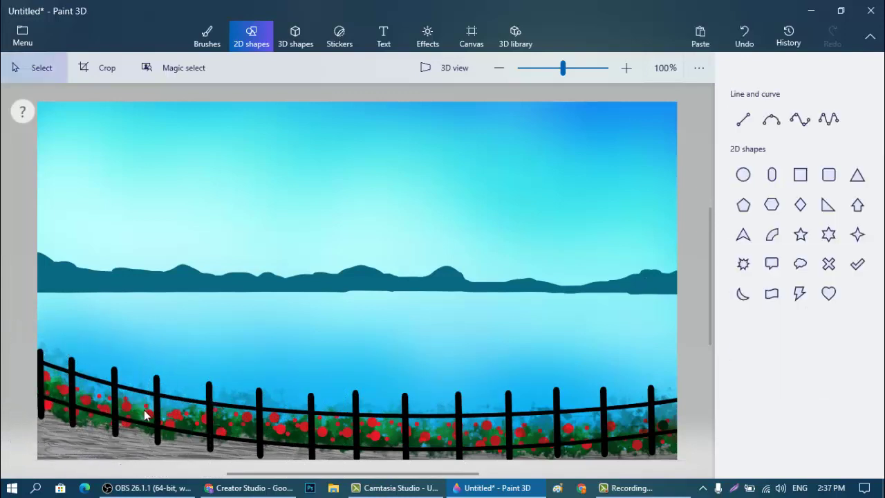
Step: Draw a dark grey highlight line along the rightmost fence post, copy it to the neighbouring posts, and set its thickness to 2 px
left_click(742, 121)
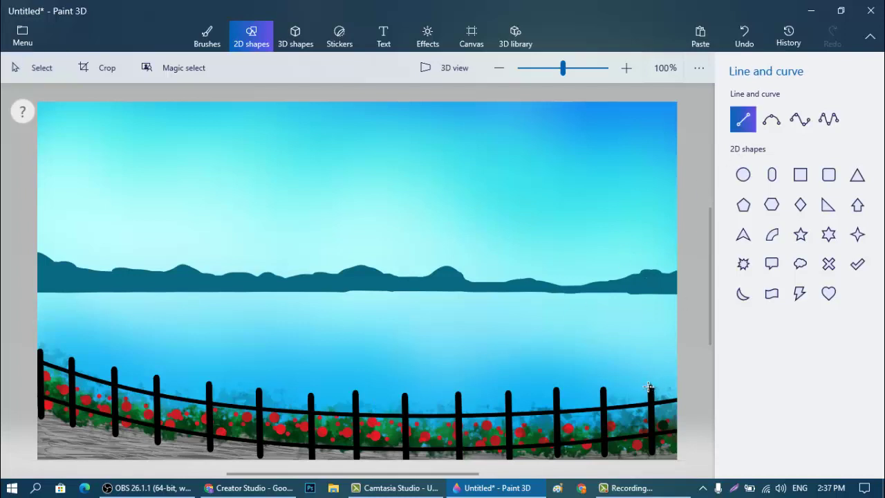
left_click_drag(650, 460, 648, 385)
left_click(743, 129)
left_click(728, 176)
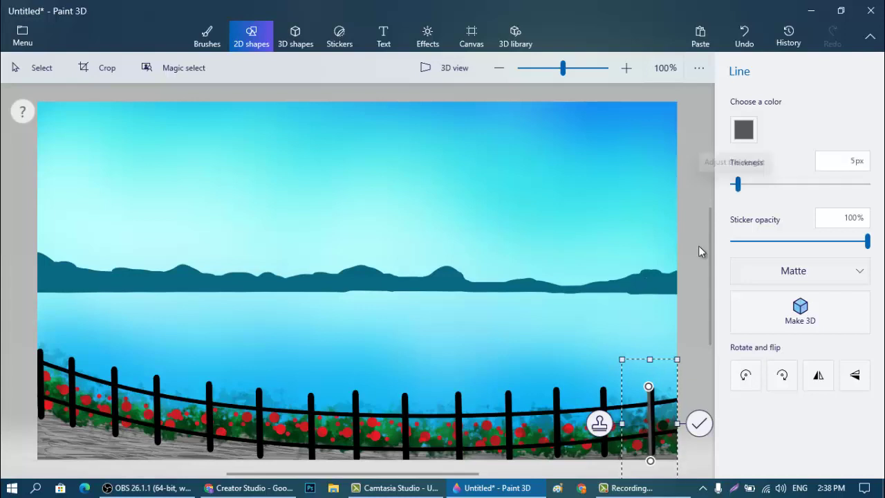
left_click_drag(648, 423, 563, 422)
left_click_drag(737, 186, 734, 184)
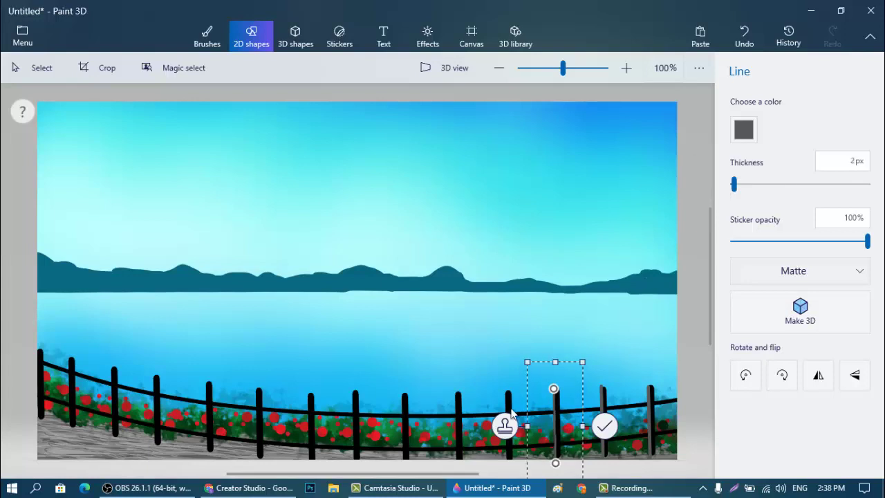
Step: Stamp the thin grey highlight onto the remaining fence posts up to the left edge and commit it
left_click_drag(558, 426, 41, 390)
left_click(30, 397)
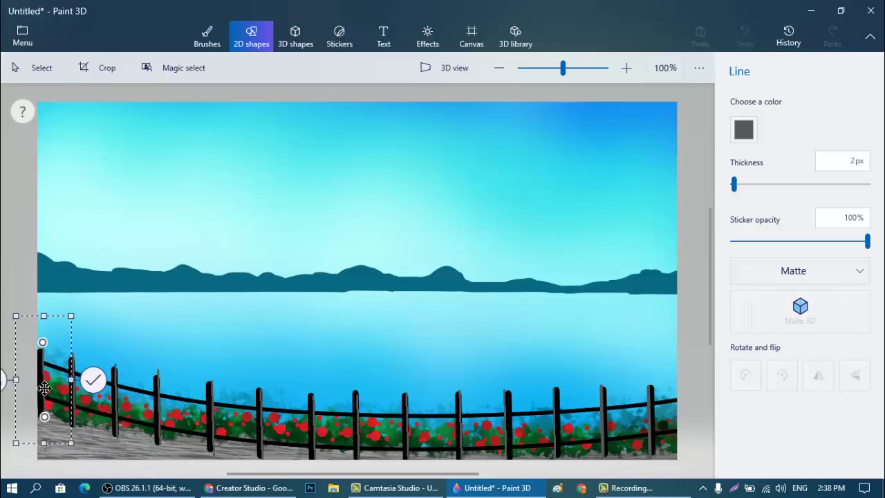
left_click(211, 433)
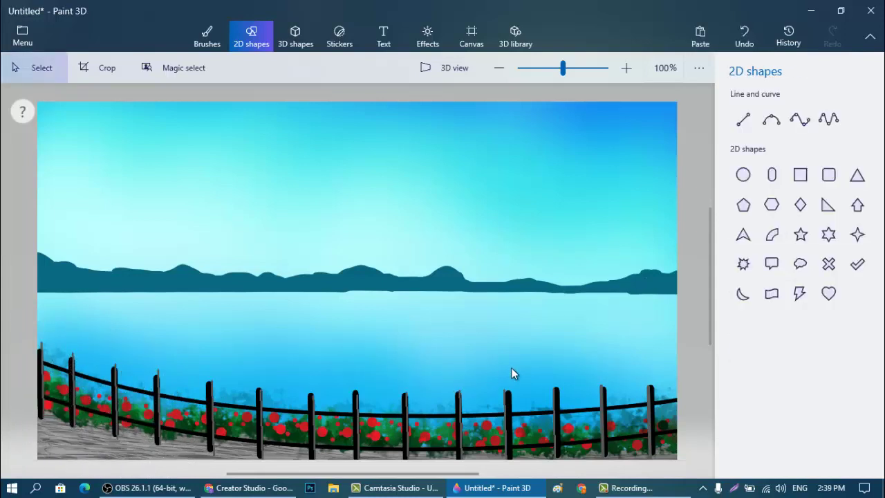
Step: Draw a short slanted black line 4 px thick from the foot of the second post from the left
left_click(743, 119)
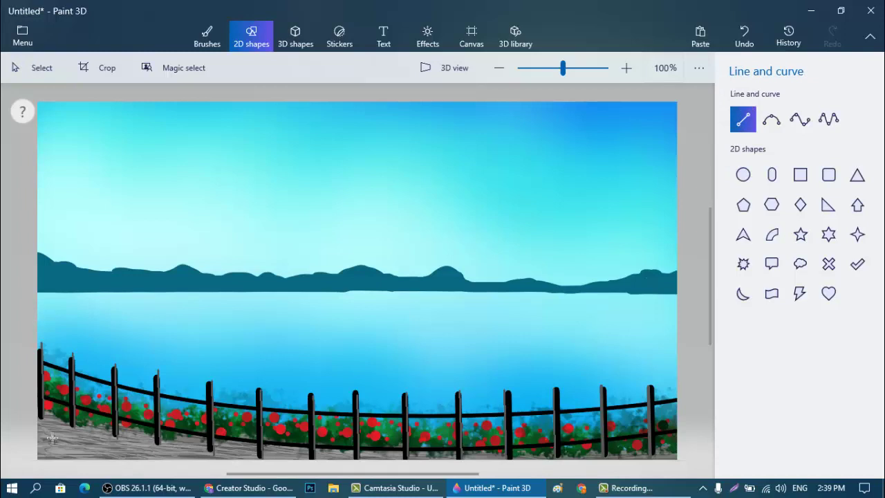
left_click_drag(69, 425, 47, 438)
left_click(744, 130)
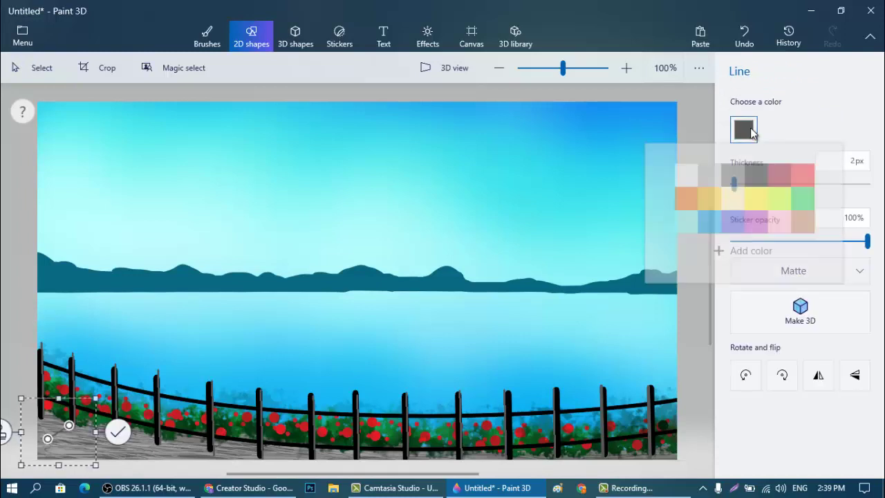
left_click(746, 174)
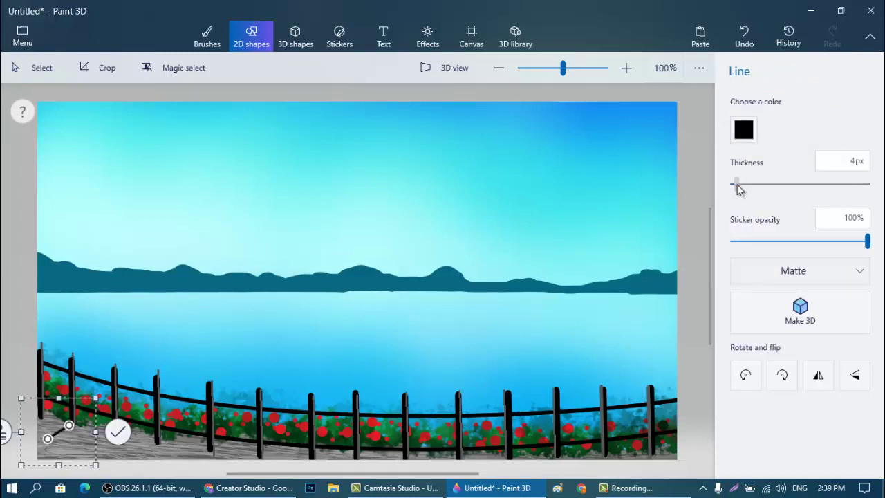
Step: Stamp copies of the slanted line at the feet of the following posts, shortening them near the canvas's lower edge, and commit
left_click_drag(86, 430, 267, 365)
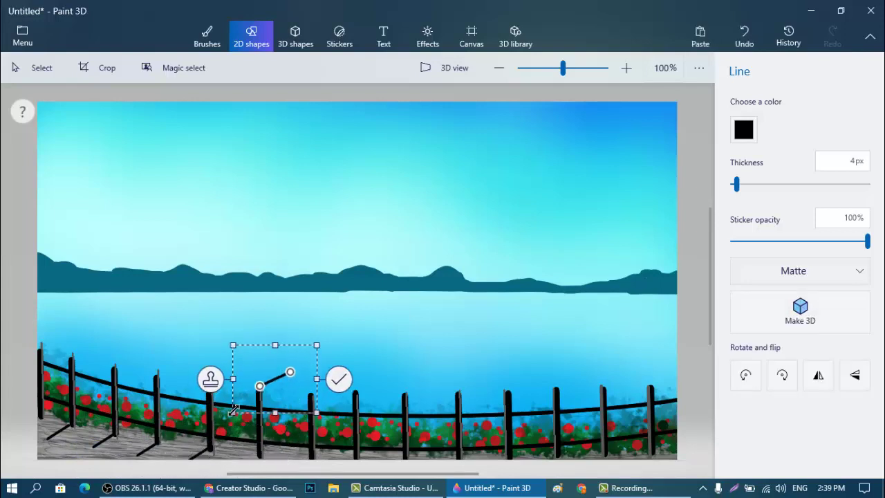
left_click_drag(231, 413, 404, 443)
left_click(195, 456)
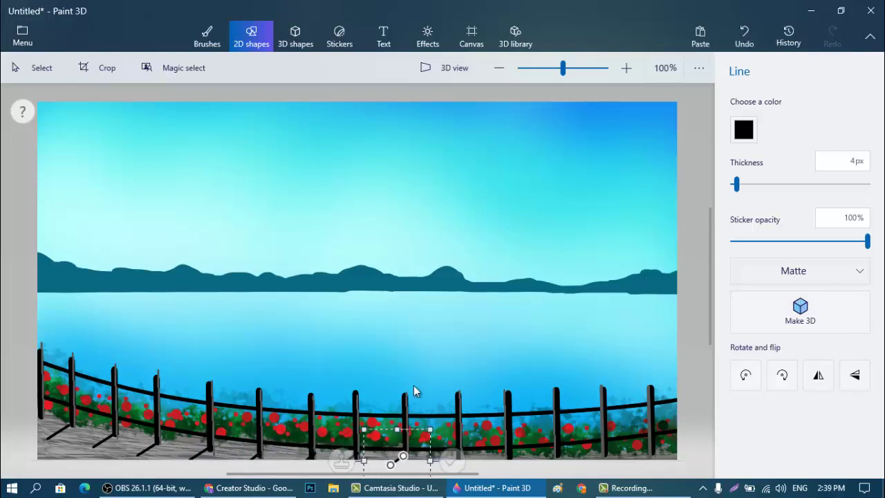
left_click(421, 382)
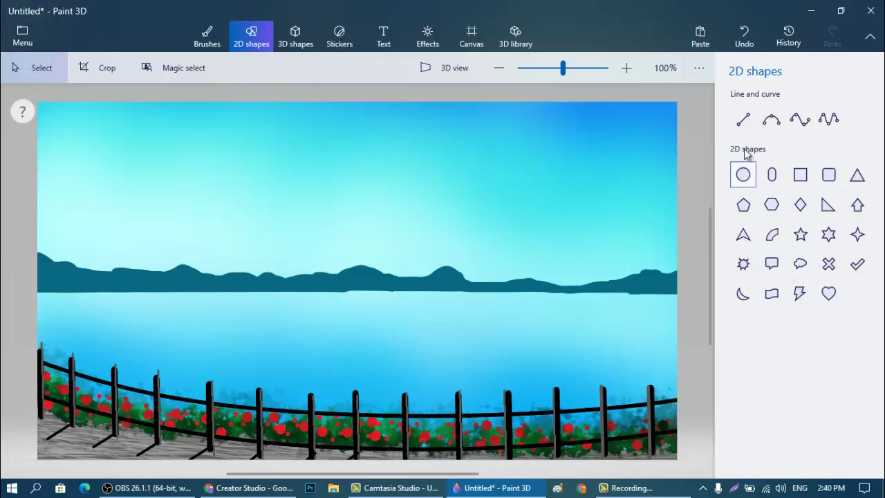
Step: Draw short 4 px black slanted lines at the feet of the rightmost fence posts and commit them
left_click(743, 119)
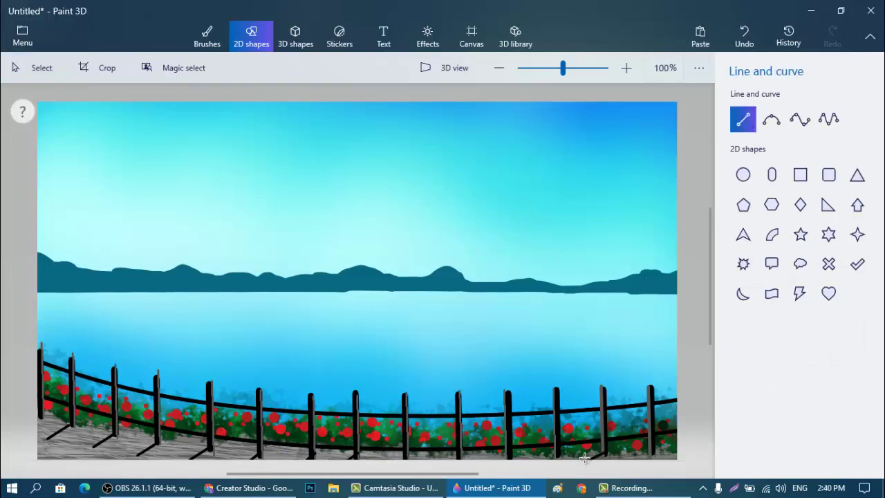
mouse_move(585, 458)
left_mouse_down()
mouse_move(582, 446)
mouse_move(528, 440)
mouse_move(527, 462)
mouse_move(596, 461)
left_mouse_up()
left_click(537, 458)
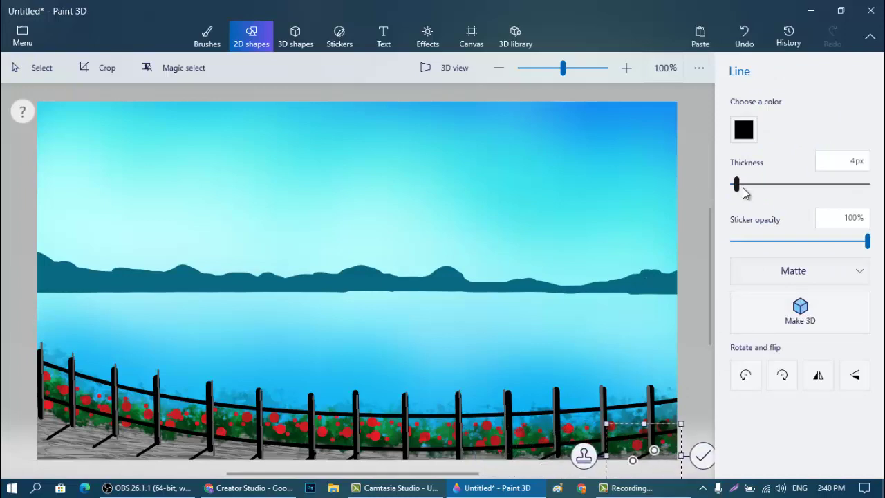
left_click(635, 300)
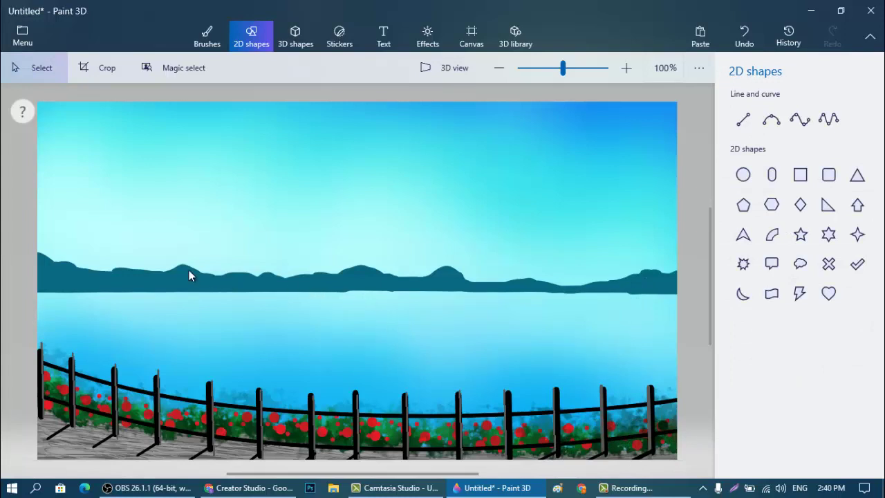
Step: Paint very dark green (011406) foliage over the canvas's upper-left corner and down its left edge with the 100 px Crayon
left_click(207, 38)
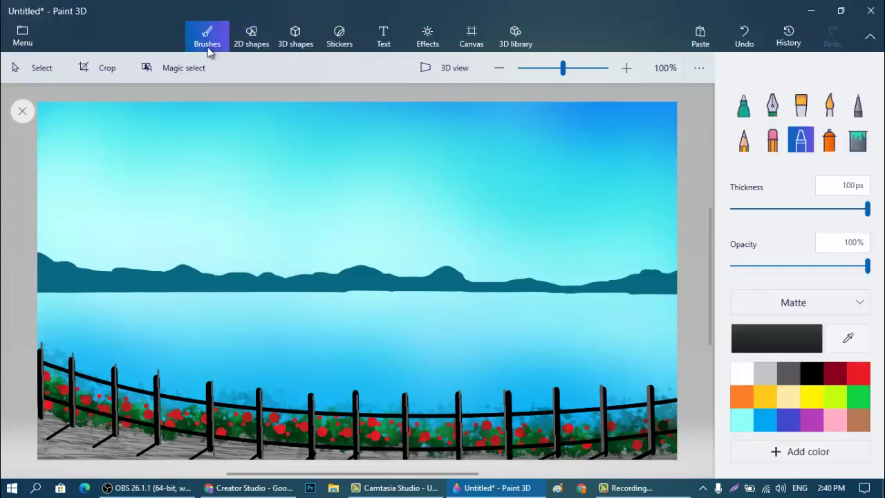
left_click(809, 344)
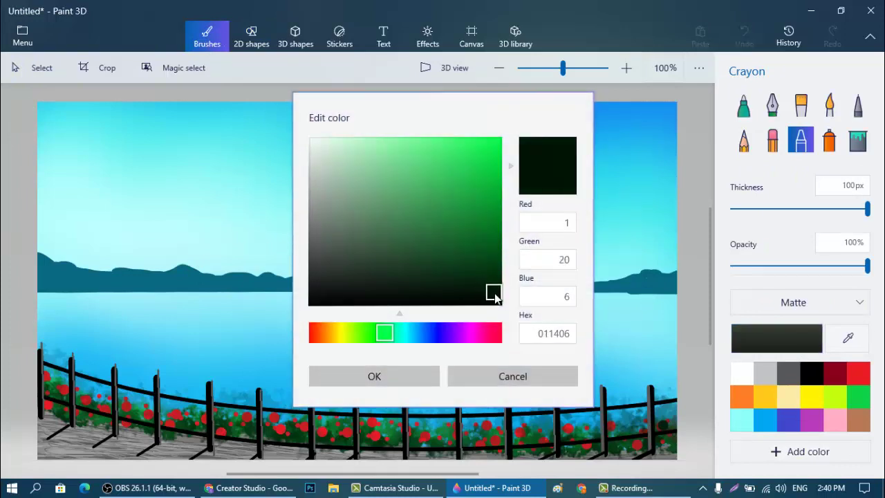
left_click(419, 374)
mouse_move(55, 108)
left_mouse_down()
mouse_move(33, 94)
mouse_move(38, 154)
mouse_move(19, 161)
mouse_move(83, 103)
mouse_move(108, 108)
mouse_move(89, 99)
mouse_move(157, 104)
mouse_move(124, 103)
mouse_move(61, 175)
mouse_move(42, 178)
mouse_move(83, 147)
left_mouse_up()
mouse_move(67, 199)
left_mouse_down()
mouse_move(28, 200)
mouse_move(72, 116)
mouse_move(103, 148)
mouse_move(147, 159)
mouse_move(104, 145)
mouse_move(211, 110)
mouse_move(77, 214)
mouse_move(40, 257)
mouse_move(44, 270)
mouse_move(14, 288)
mouse_move(21, 297)
mouse_move(106, 228)
mouse_move(83, 181)
mouse_move(104, 138)
mouse_move(141, 201)
mouse_move(129, 122)
mouse_move(147, 222)
mouse_move(224, 98)
mouse_move(287, 119)
left_mouse_up()
mouse_move(228, 97)
left_mouse_down()
mouse_move(180, 137)
mouse_move(195, 198)
left_mouse_up()
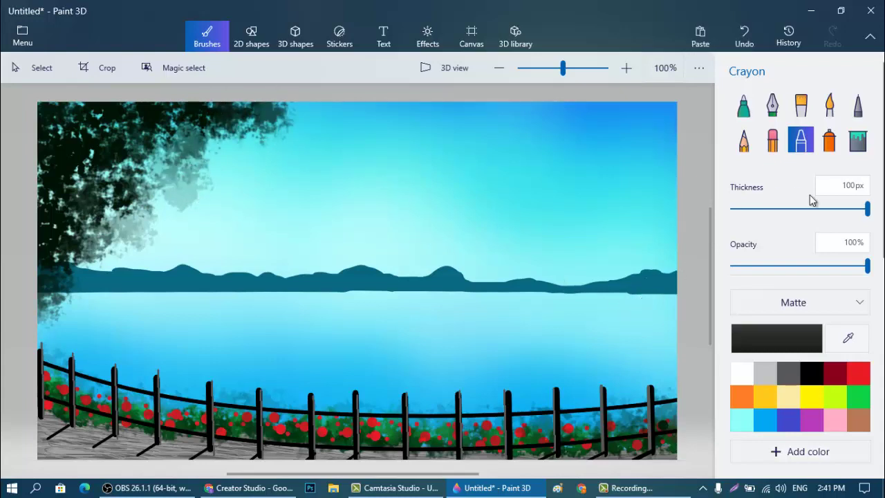
Step: Thicken the dark foliage with the Crayon at 41 px, and soften its outer edges at 73 px
left_click_drag(812, 208, 779, 209)
left_click_drag(296, 119, 290, 105)
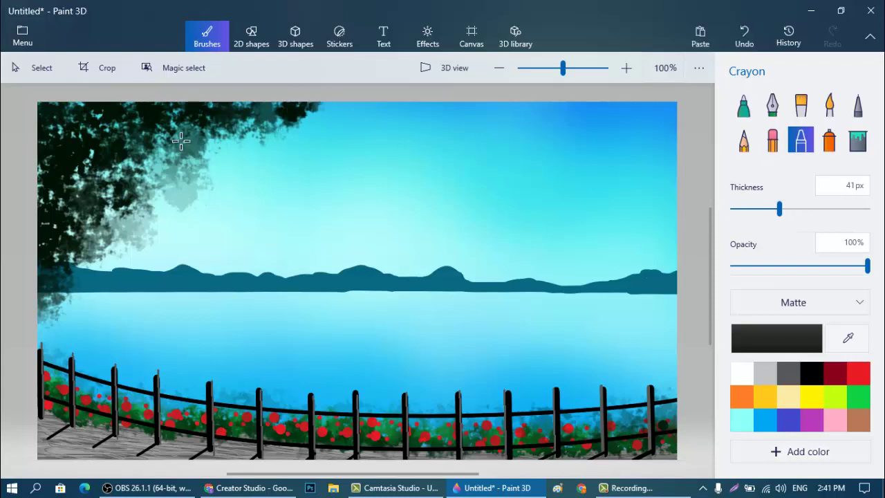
mouse_move(181, 142)
left_mouse_down()
mouse_move(163, 132)
mouse_move(188, 176)
mouse_move(174, 130)
left_mouse_up()
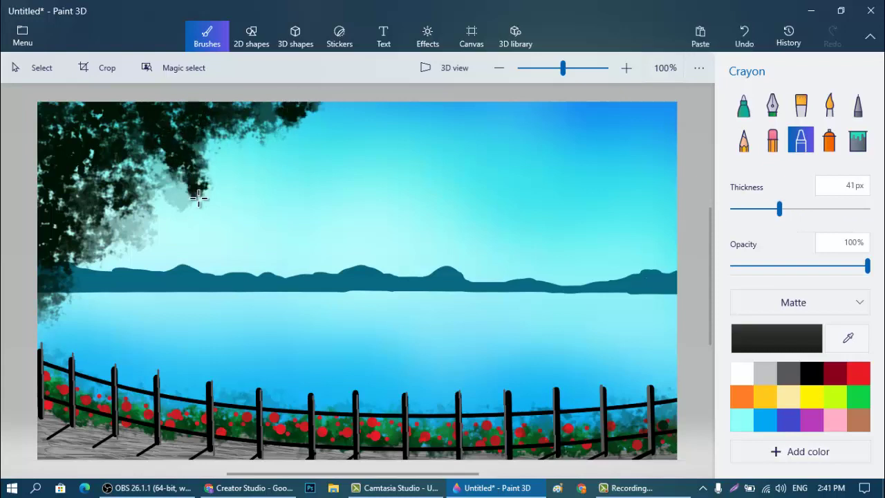
left_click_drag(115, 180, 136, 228)
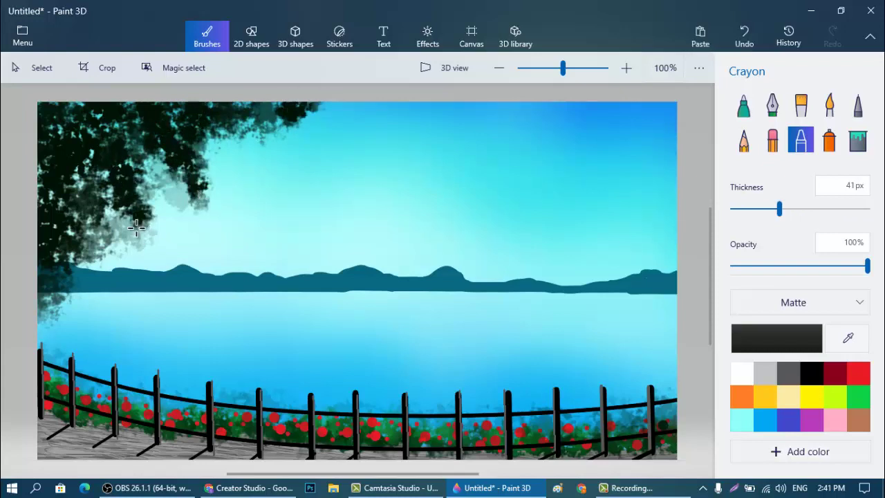
mouse_move(65, 268)
left_mouse_down()
mouse_move(85, 248)
mouse_move(86, 288)
left_mouse_up()
left_click_drag(105, 192, 110, 233)
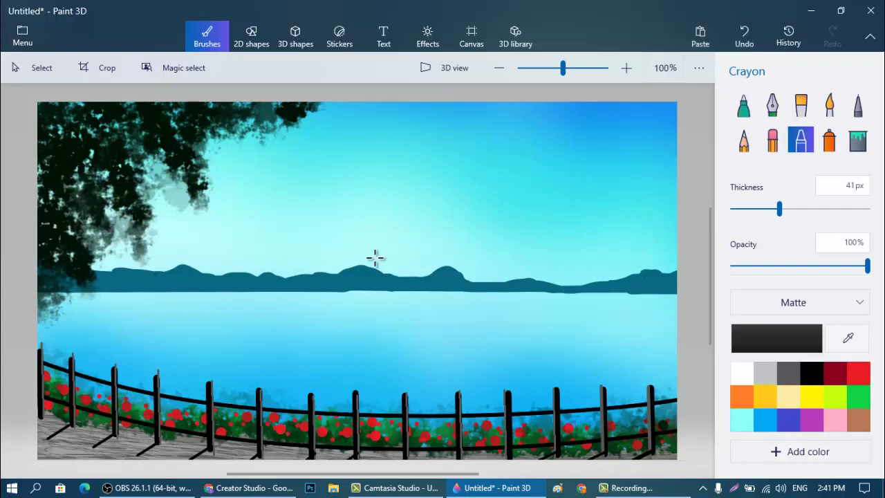
mouse_move(779, 209)
left_mouse_down()
mouse_move(748, 208)
mouse_move(826, 208)
left_mouse_up()
mouse_move(178, 174)
left_mouse_down()
mouse_move(139, 178)
mouse_move(292, 115)
mouse_move(130, 166)
mouse_move(142, 257)
mouse_move(112, 253)
left_mouse_up()
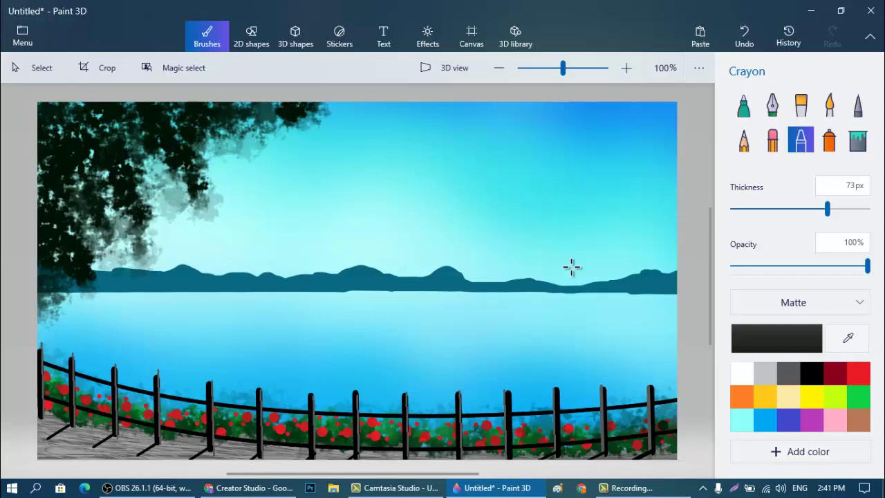
Step: Set the Crayon color to green 105924 and paint it over the dark foliage at 73 px
left_click(776, 338)
left_click(461, 264)
left_click(373, 376)
left_click(776, 338)
left_click(468, 247)
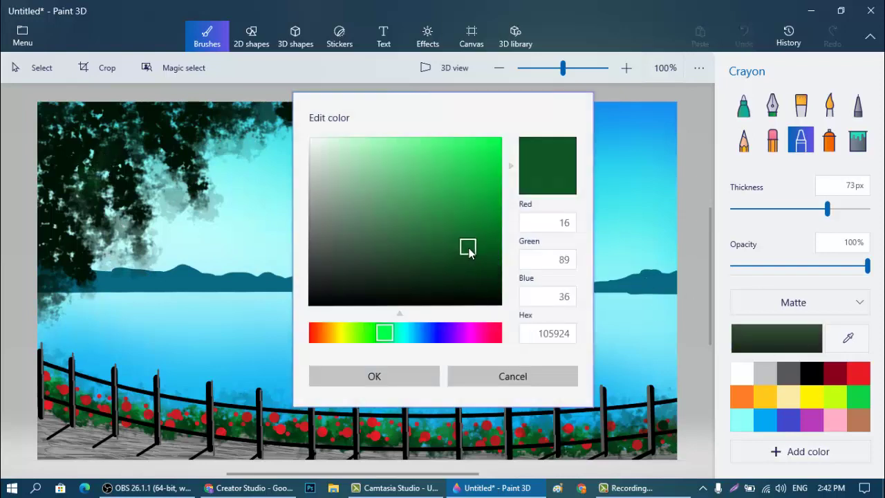
left_click(373, 375)
mouse_move(90, 144)
left_mouse_down()
mouse_move(54, 92)
mouse_move(165, 125)
mouse_move(186, 120)
mouse_move(123, 205)
mouse_move(179, 169)
mouse_move(69, 235)
mouse_move(37, 185)
left_mouse_up()
left_click_drag(190, 203, 87, 292)
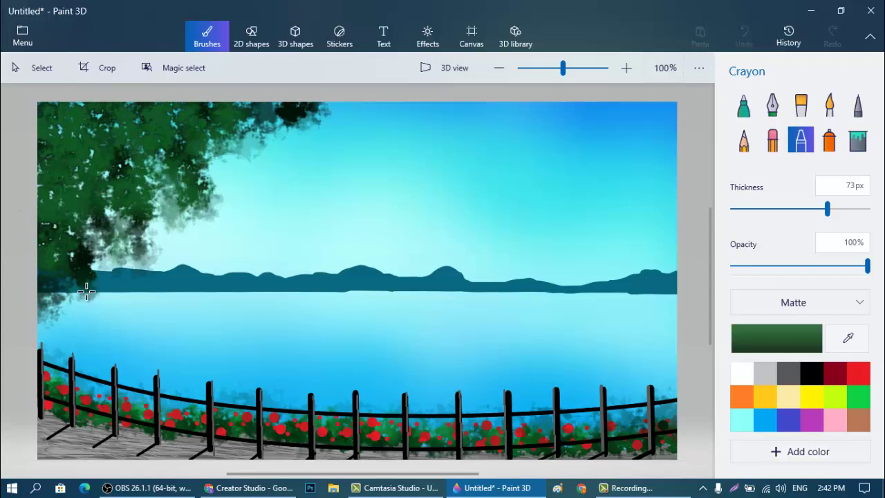
Step: Choose a darker green and blend it over the foliage with the 73 px Crayon
left_click(793, 338)
left_click(480, 277)
left_click(376, 370)
mouse_move(187, 128)
left_mouse_down()
mouse_move(134, 141)
mouse_move(93, 222)
mouse_move(207, 142)
left_mouse_up()
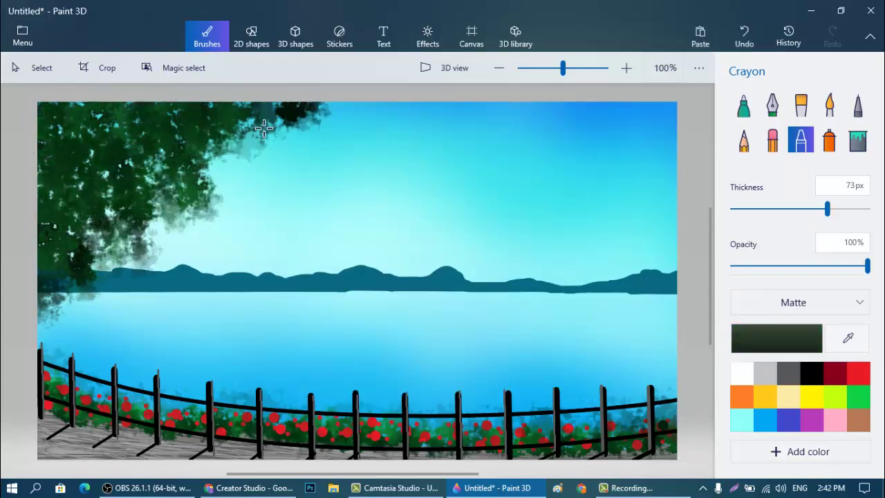
Step: Extend and detail the foliage edges toward the hills and water with the 27 px Crayon, undoing the last stroke
mouse_move(185, 226)
left_mouse_down()
mouse_move(286, 138)
mouse_move(265, 101)
mouse_move(237, 117)
left_mouse_up()
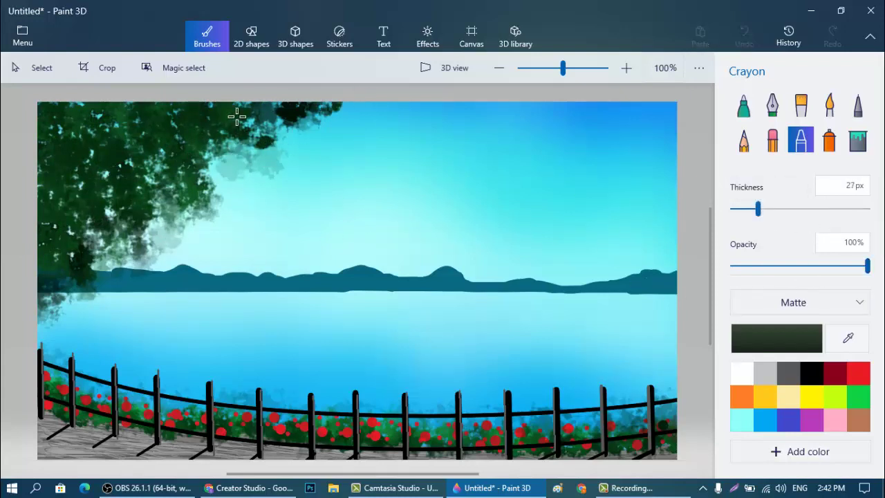
left_click_drag(214, 203, 127, 129)
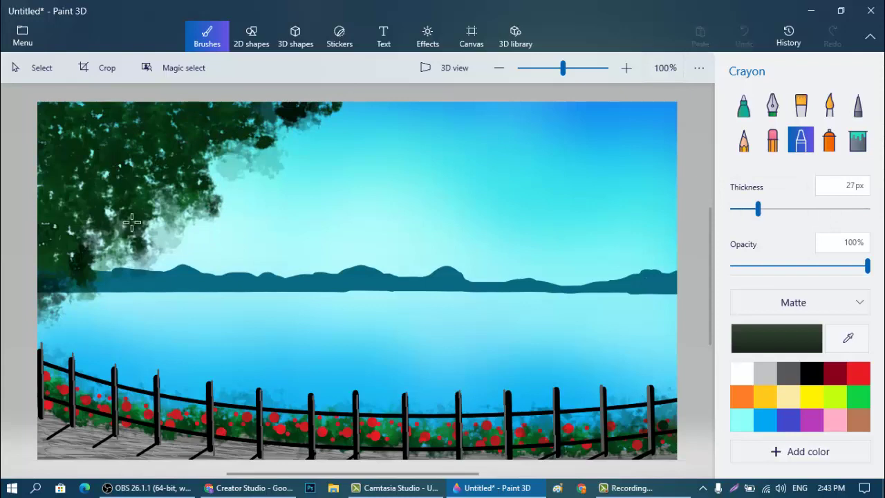
left_click_drag(131, 222, 156, 266)
mouse_move(86, 278)
left_mouse_down()
mouse_move(90, 311)
mouse_move(56, 323)
left_mouse_up()
key("ctrl+z")
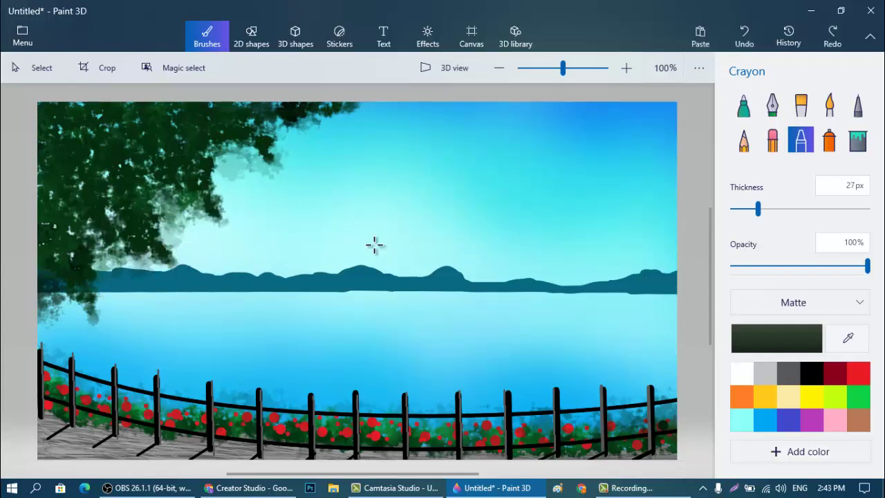
Step: Paint a dark brown 331504 tree trunk with bare branches at the canvas's right edge using the Marker, thinning the twigs to 3 px
left_click(744, 107)
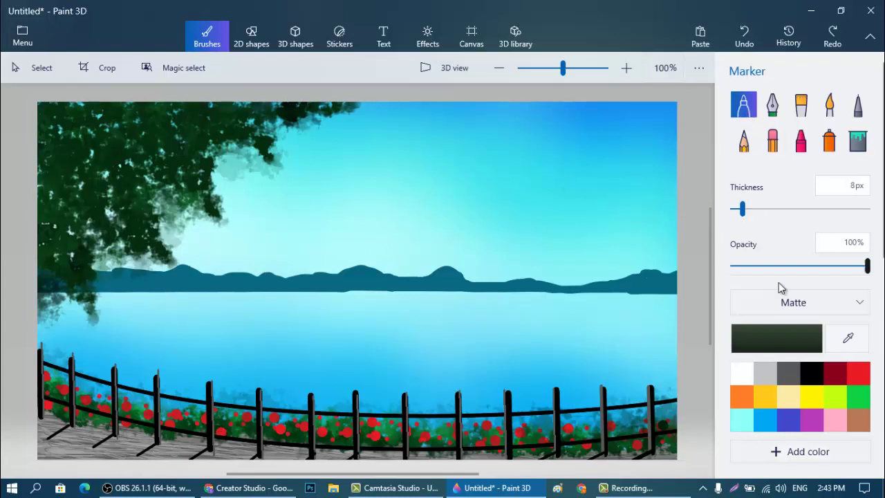
left_click(857, 419)
left_click(778, 345)
left_click(404, 266)
left_click(387, 375)
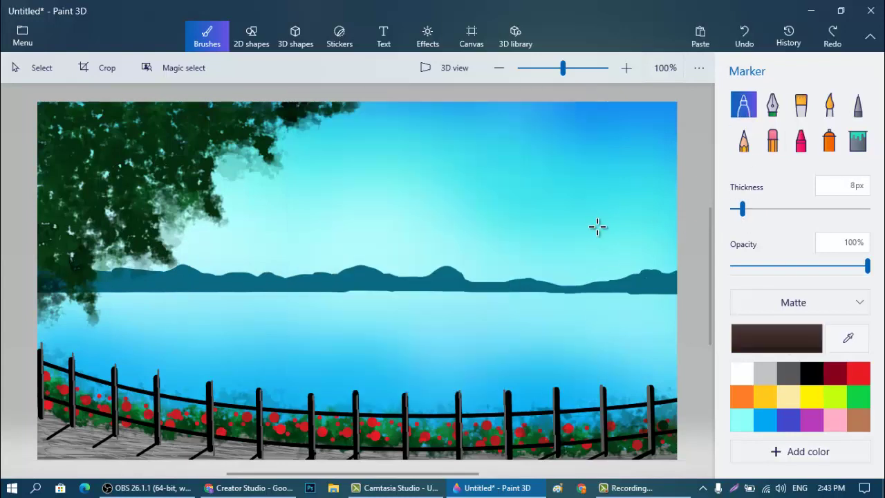
left_click_drag(597, 227, 686, 346)
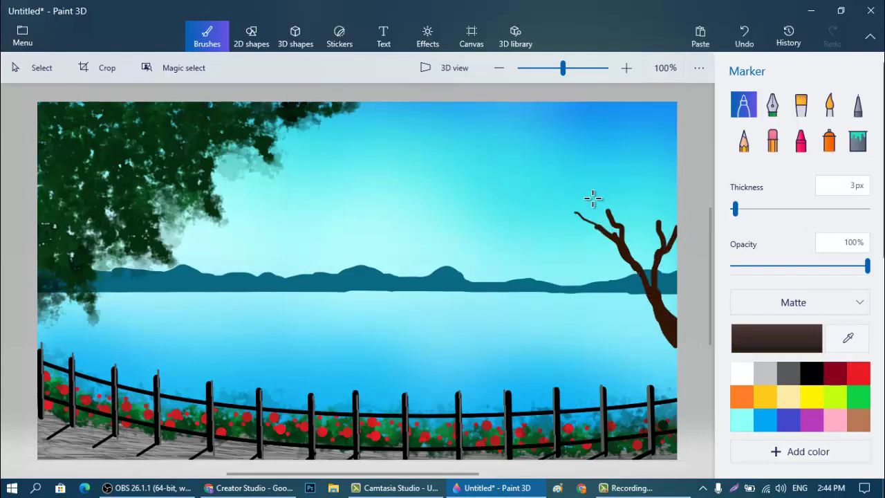
left_click_drag(592, 199, 604, 241)
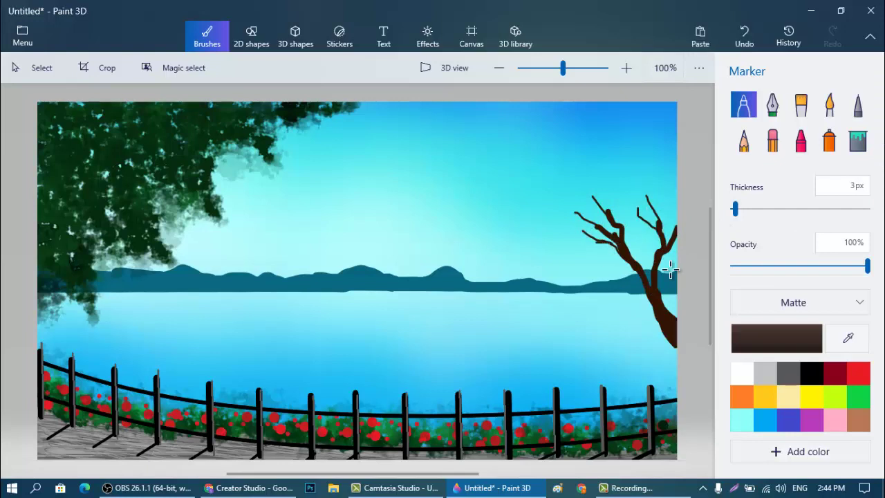
Step: Cover the tree's branches with dark green foliage using the 27 px Crayon, and soften its outer edges at 100 px
left_click(801, 146)
left_click(776, 338)
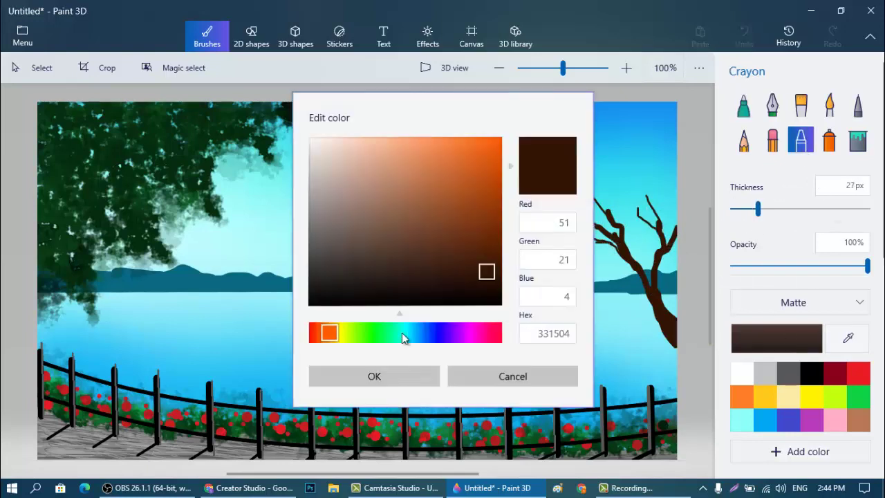
left_click(376, 332)
left_click(396, 371)
mouse_move(591, 239)
left_mouse_down()
mouse_move(580, 243)
mouse_move(563, 208)
mouse_move(605, 178)
mouse_move(626, 197)
mouse_move(537, 239)
left_mouse_up()
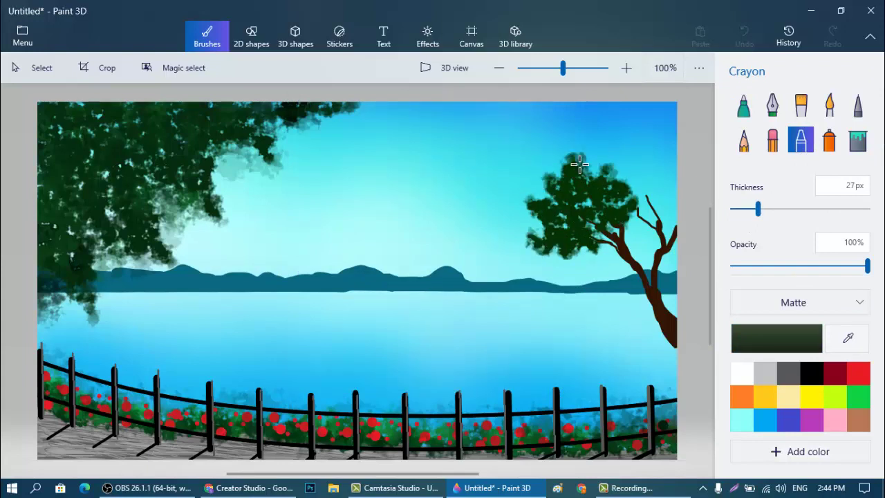
left_click_drag(579, 163, 647, 215)
left_click_drag(651, 179, 673, 246)
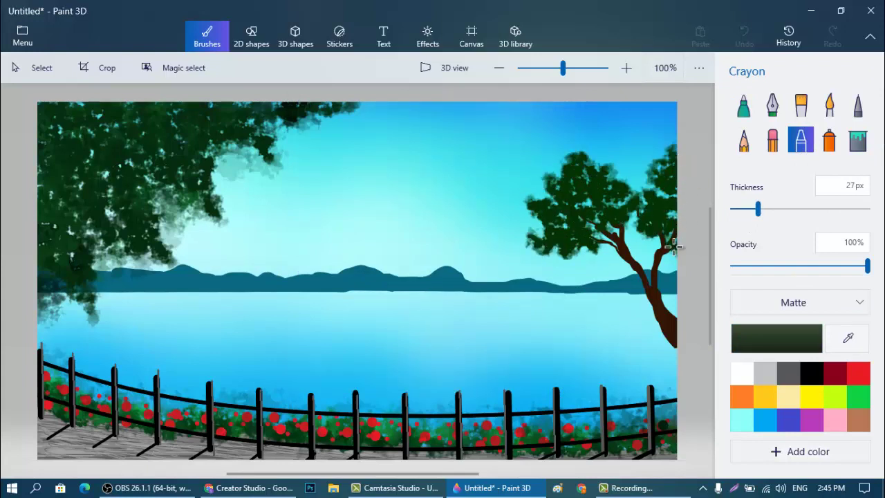
left_click_drag(757, 209, 867, 208)
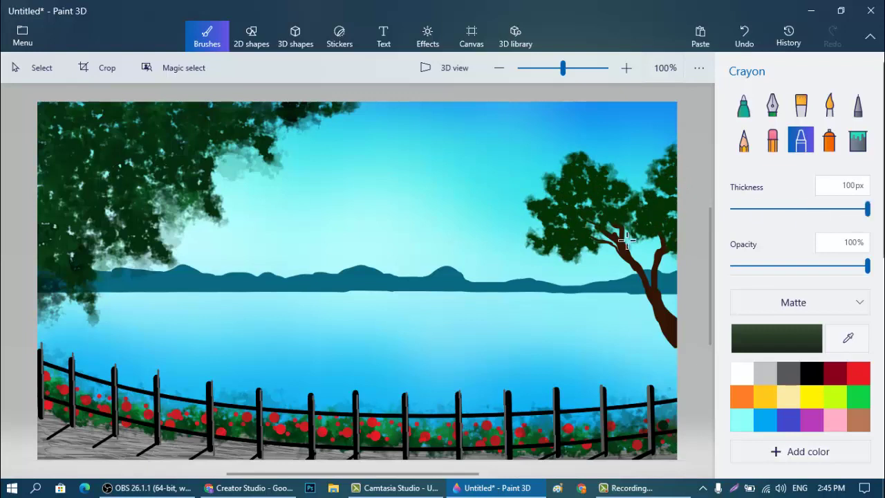
mouse_move(615, 247)
left_mouse_down()
mouse_move(526, 238)
mouse_move(553, 162)
mouse_move(654, 188)
mouse_move(666, 200)
left_mouse_up()
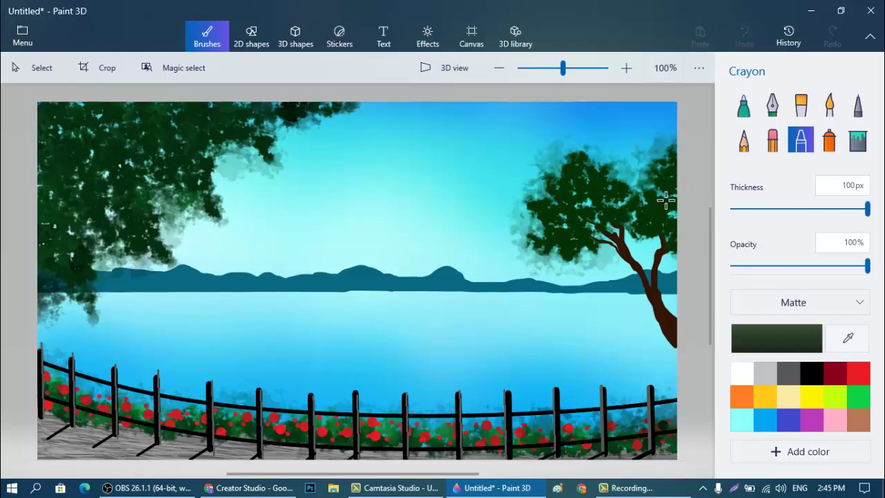
Step: Draw a dark brown 1d0902 limb from the canvas's upper edge down into the right tree's foliage with the 6 px Marker
left_click(743, 107)
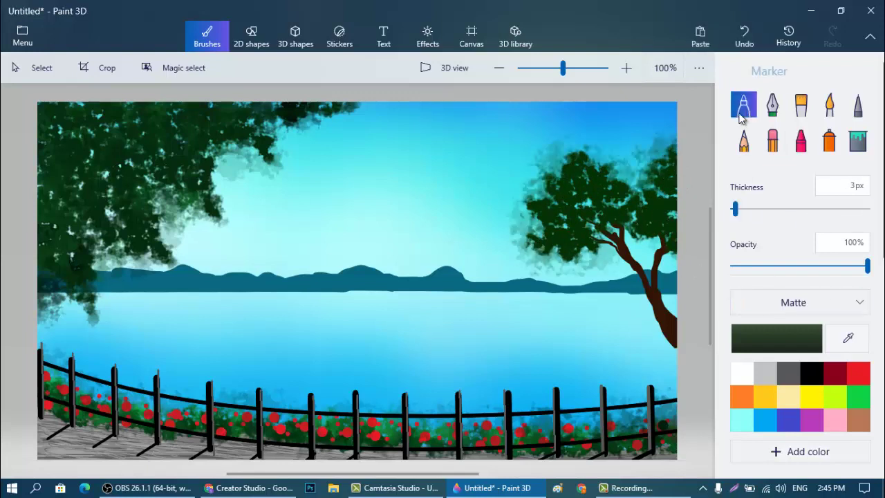
left_click(781, 337)
left_click_drag(392, 333, 328, 333)
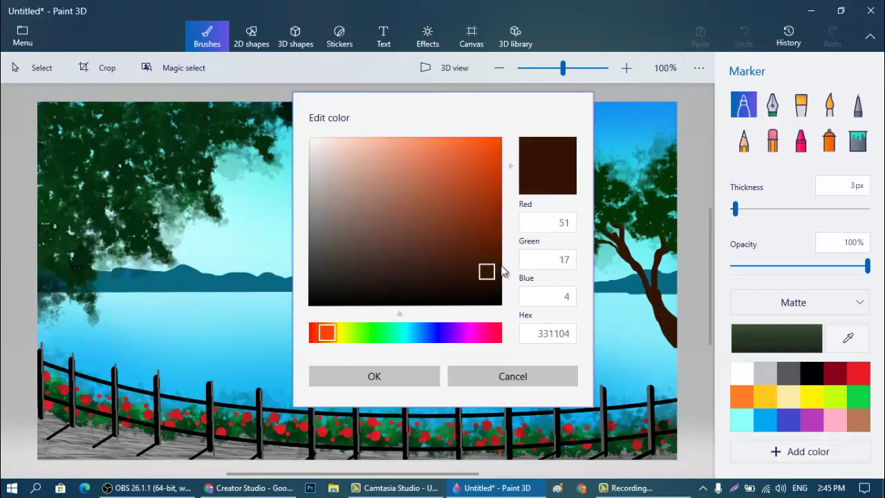
key("Return")
left_click(739, 208)
left_click_drag(579, 179, 580, 180)
left_click_drag(487, 103, 506, 112)
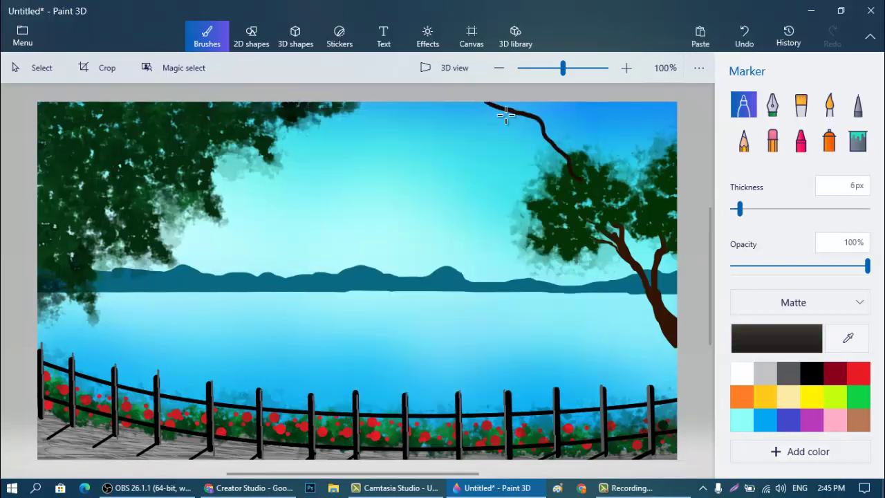
Step: Thicken the limb down into the right tree's trunk, extend the trunk base, and add small side branches with the 6 px Marker
left_click_drag(573, 164, 591, 208)
left_click_drag(542, 121, 566, 148)
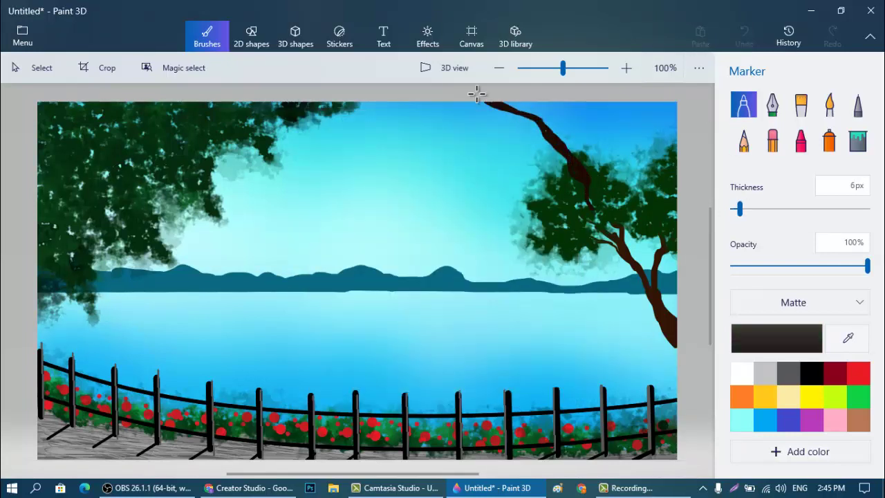
left_click_drag(476, 92, 654, 281)
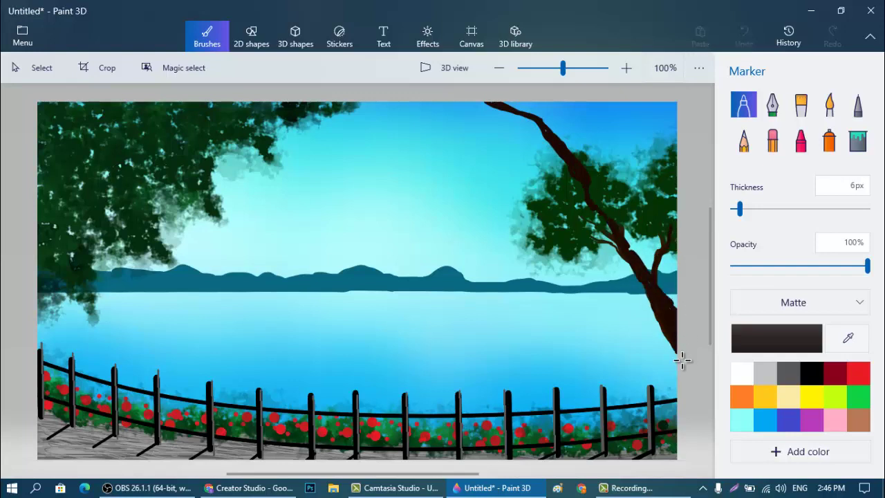
left_click_drag(540, 103, 560, 147)
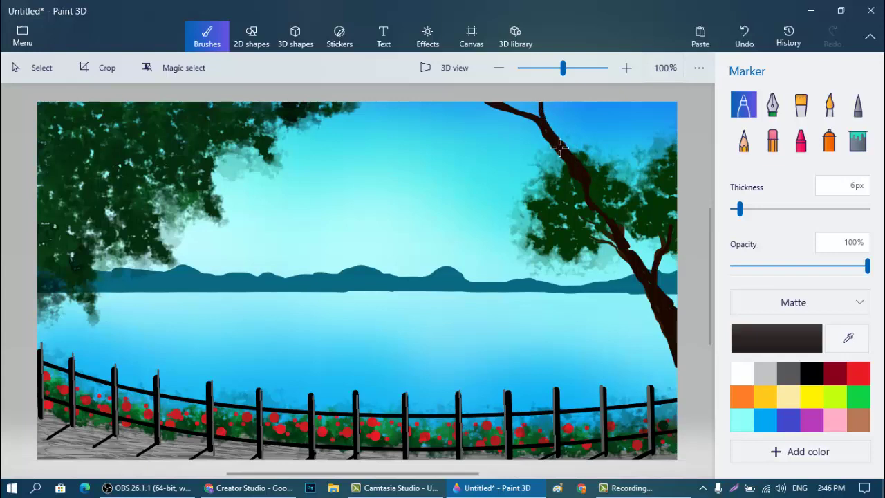
left_click_drag(574, 186, 576, 156)
Step: Cover the upper limb with very dark green foliage using the Crayon at 51 px, spreading it over the right tree's crown
left_click(800, 141)
left_click(794, 208)
left_click(776, 338)
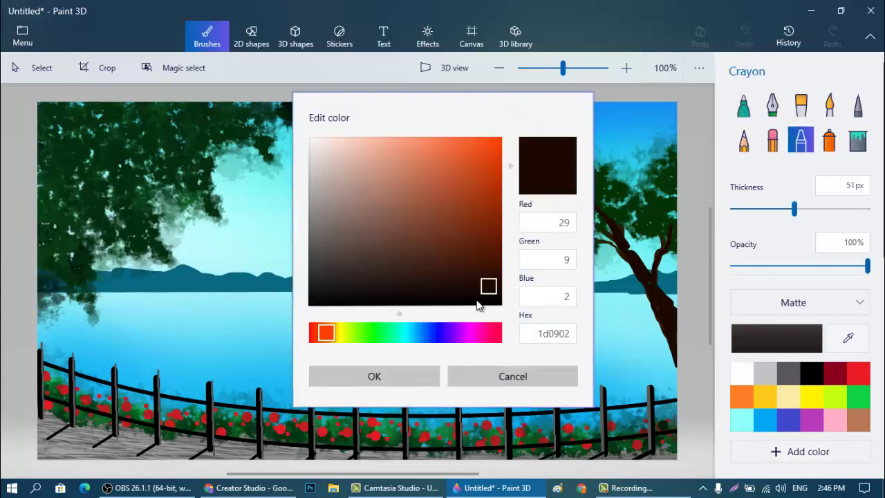
left_click(373, 331)
left_click(374, 376)
mouse_move(537, 135)
left_mouse_down()
mouse_move(433, 93)
mouse_move(547, 97)
mouse_move(532, 188)
mouse_move(483, 145)
mouse_move(596, 161)
mouse_move(613, 187)
mouse_move(596, 206)
mouse_move(587, 268)
mouse_move(657, 184)
mouse_move(675, 130)
mouse_move(675, 237)
mouse_move(674, 213)
mouse_move(683, 205)
mouse_move(600, 213)
left_mouse_up()
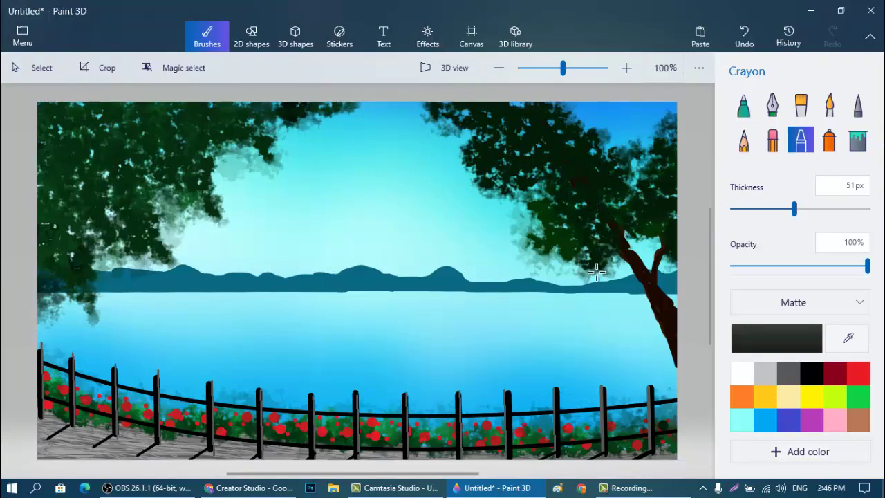
Step: Dot red flowers across the right tree's foliage with the Marker at 12 px
left_click(747, 117)
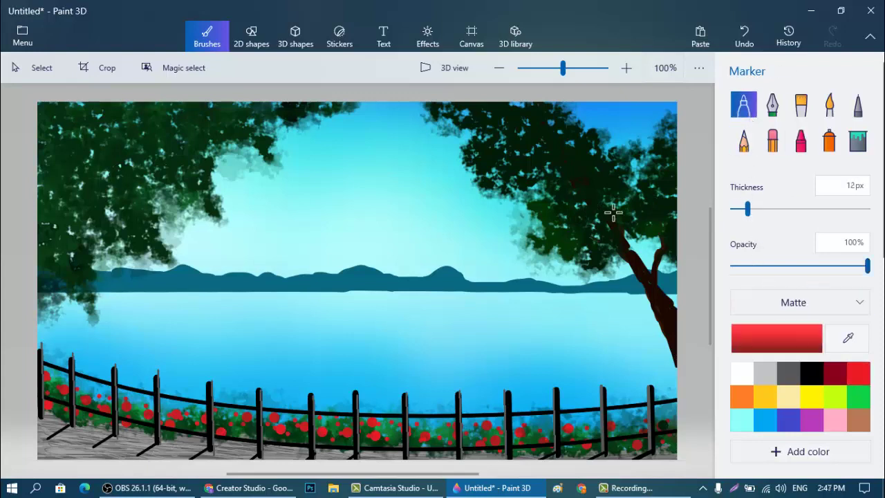
left_click(582, 174)
left_click(613, 175)
left_click(605, 199)
left_click(553, 189)
left_click(509, 176)
left_click(570, 147)
left_click(542, 134)
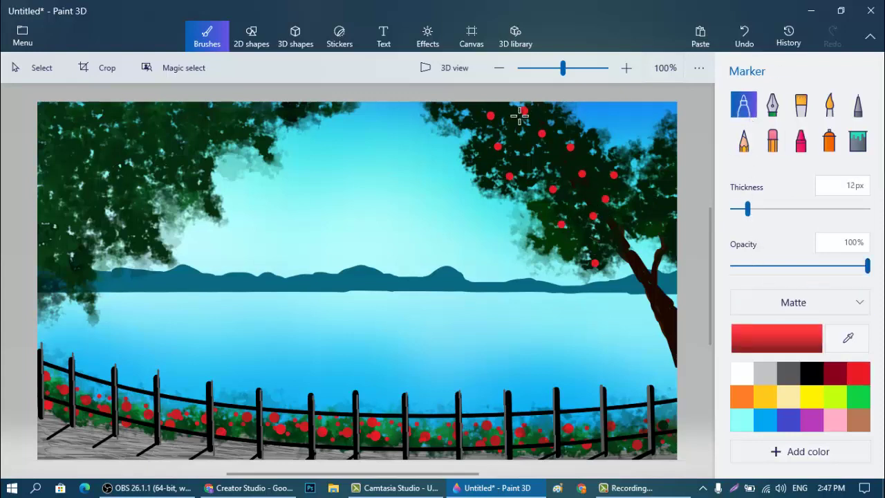
left_click(636, 195)
left_click(662, 215)
left_click(632, 226)
left_click(674, 256)
left_click(661, 169)
left_click(634, 155)
left_click(535, 157)
left_click(481, 171)
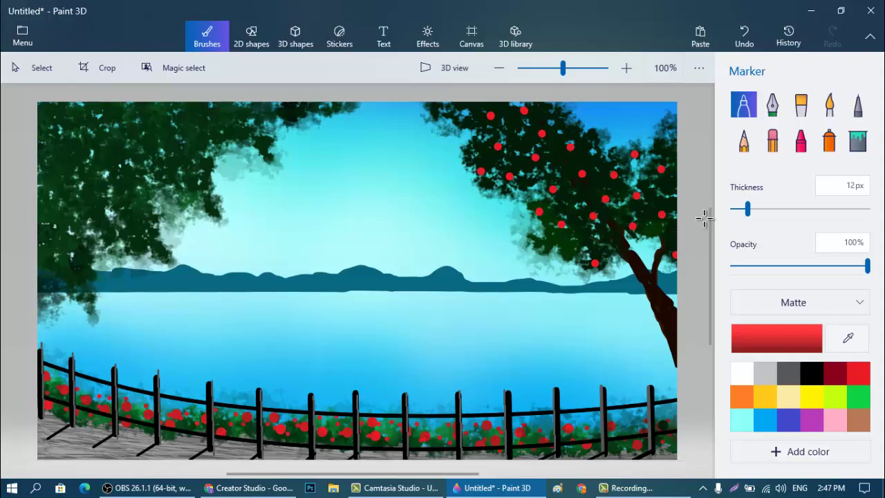
Step: Enlarge the red flowers on the right tree by dabbing over them with the Marker at 21 px
left_click_drag(747, 209, 749, 209)
left_click(570, 139)
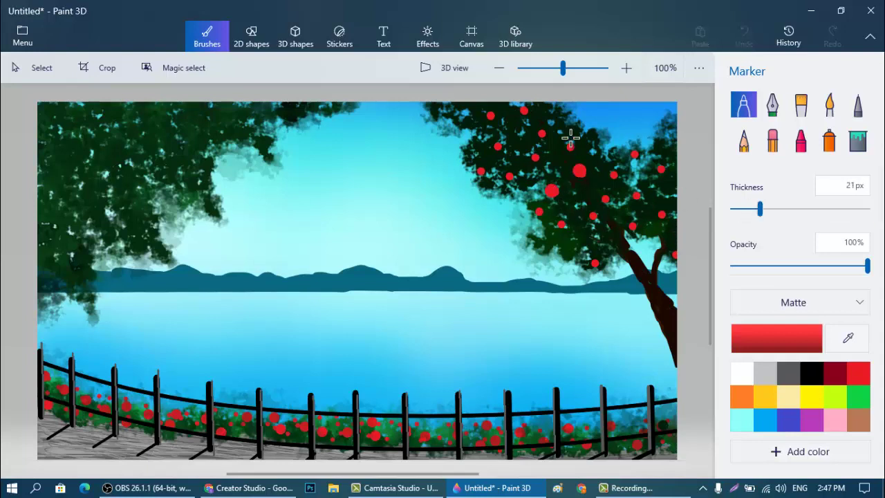
left_click(579, 170)
left_click(539, 136)
left_click(533, 153)
left_click(502, 143)
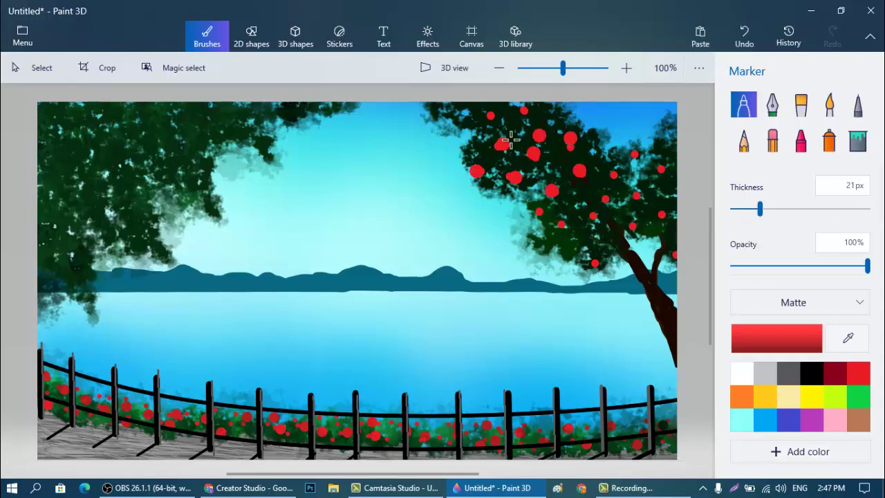
left_click(491, 113)
left_click(533, 208)
left_click(557, 219)
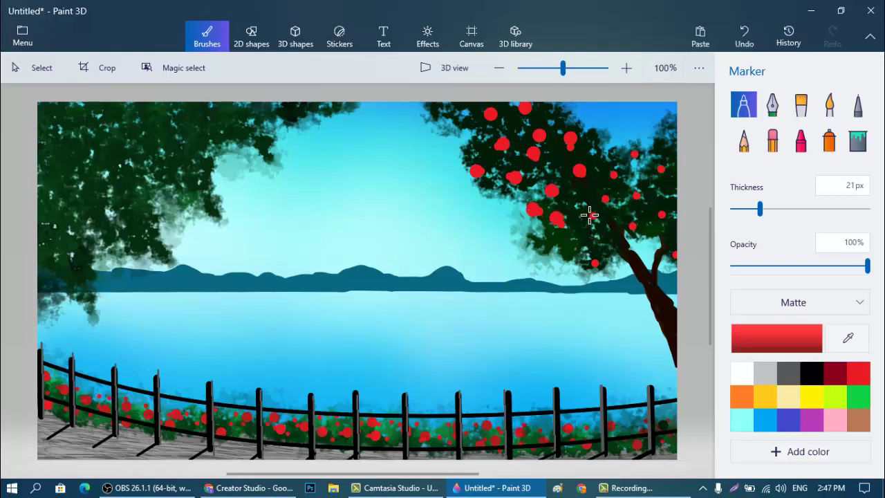
left_click(633, 151)
left_click(661, 167)
left_click(637, 195)
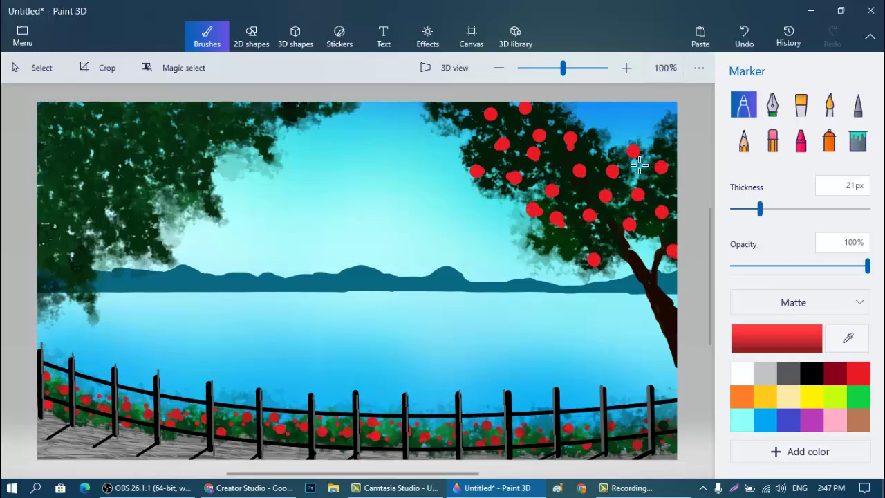
Step: Set the Marker color to the deeper red e9040c
left_click(777, 338)
left_click(498, 148)
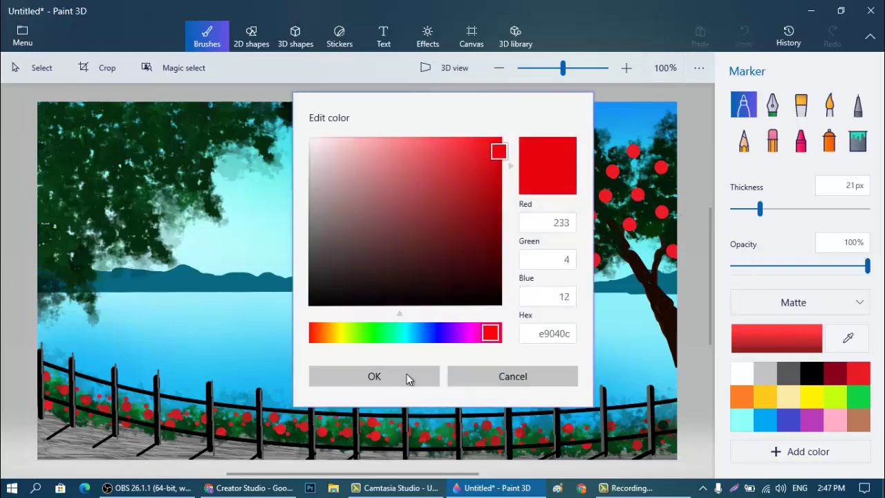
left_click(407, 375)
Step: Set the Crayon color to green 06401e and shade over some of the right tree's red flowers at 100 px
left_click(801, 141)
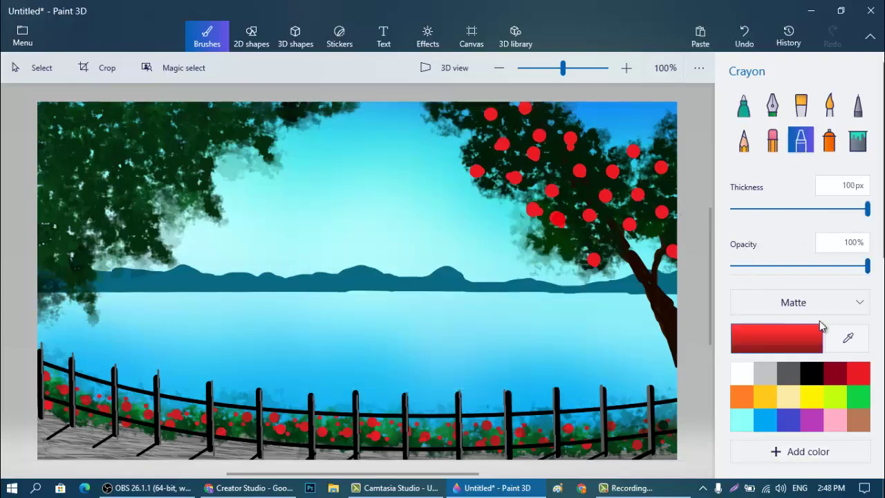
left_click(803, 346)
left_click(392, 332)
left_click(486, 260)
left_click(484, 259)
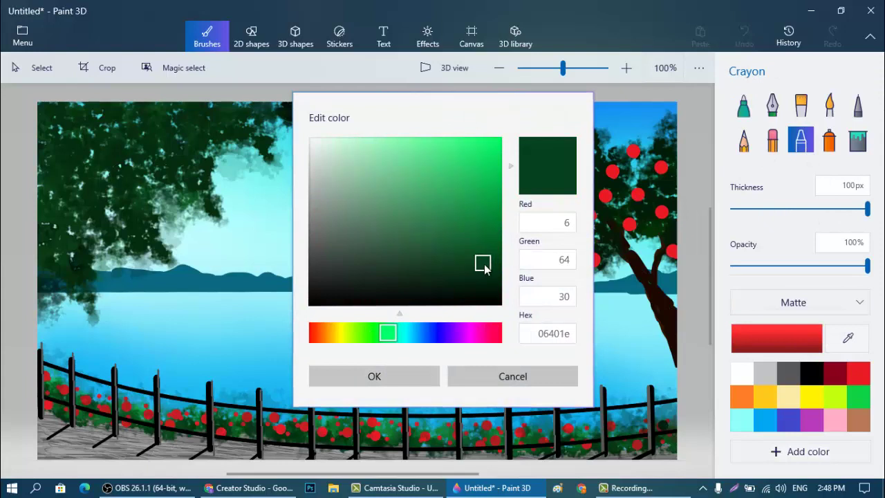
left_click(373, 375)
mouse_move(547, 209)
left_mouse_down()
mouse_move(481, 154)
mouse_move(564, 143)
mouse_move(669, 181)
left_mouse_up()
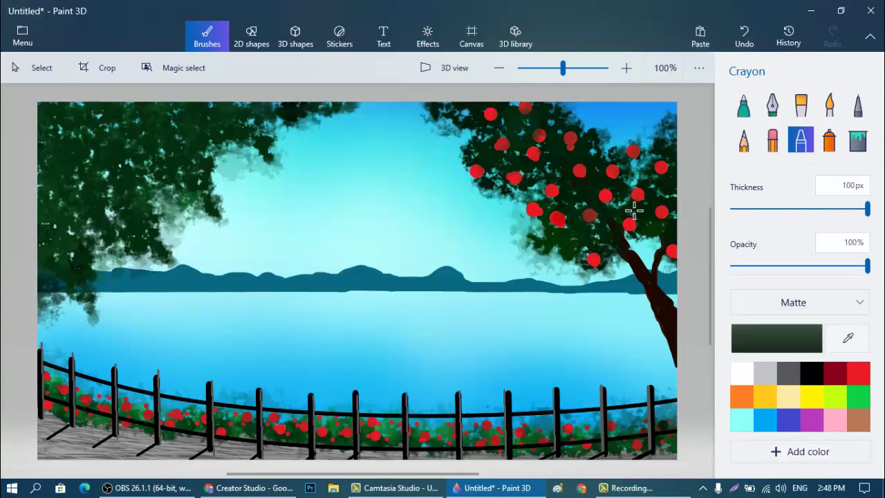
Step: Scatter small red flowers between the large ones on the right tree with the Marker at 9 px
left_click(743, 104)
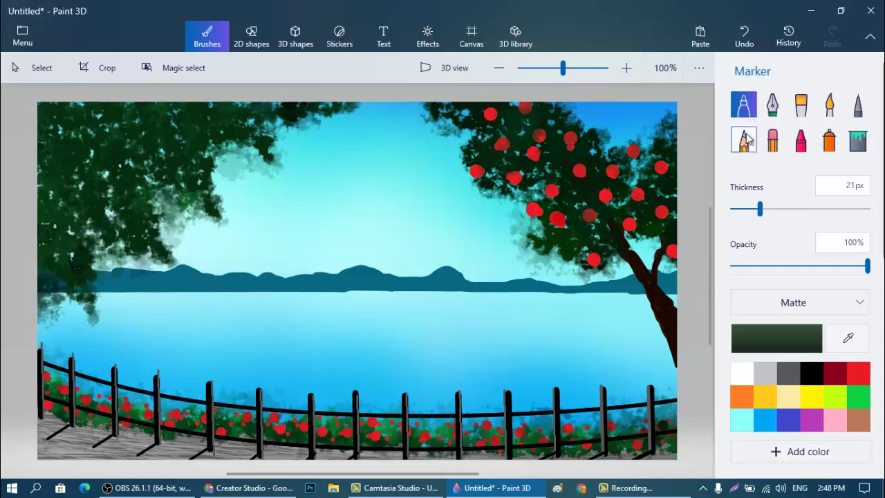
left_click_drag(760, 208, 744, 209)
left_click(857, 373)
left_click(606, 238)
left_click(576, 246)
left_click(577, 202)
left_click(591, 184)
left_click(545, 181)
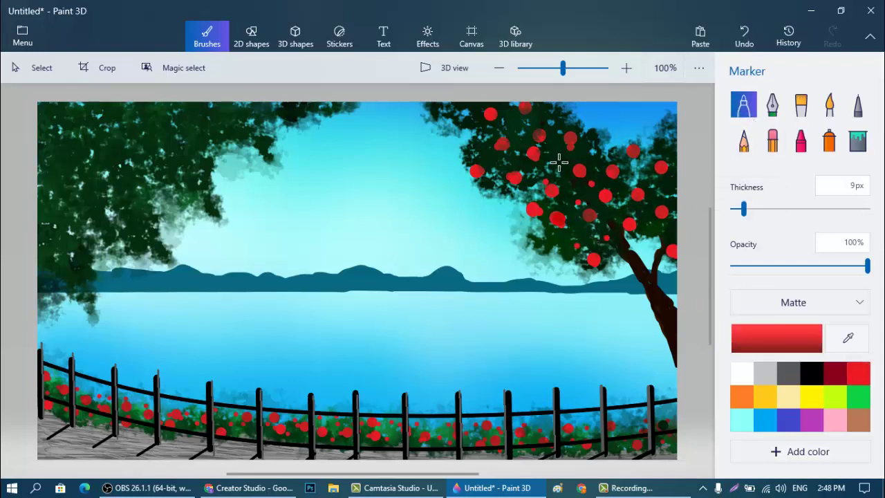
left_click(489, 162)
left_click(478, 146)
left_click(462, 120)
left_click(449, 113)
left_click(441, 105)
left_click(475, 107)
left_click(482, 125)
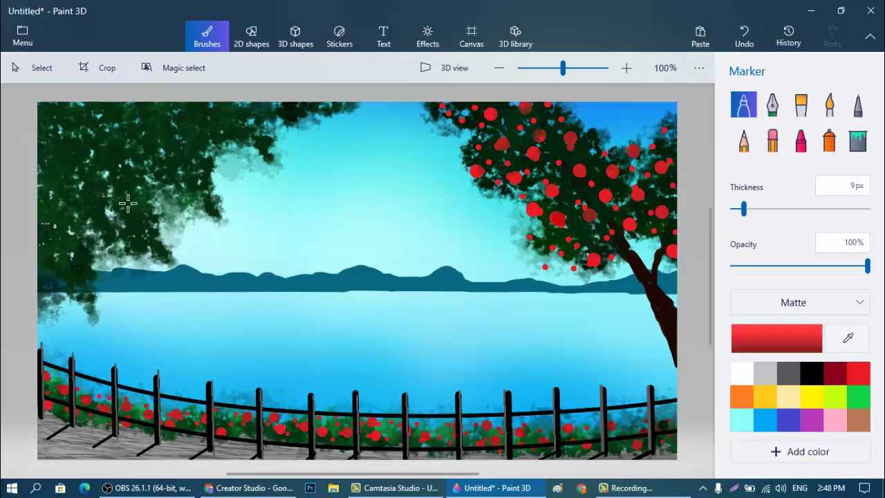
Step: Scatter small red flowers across the overhanging left foliage with the 9 px Marker
left_click(163, 155)
left_click(138, 181)
left_click(129, 139)
left_click(81, 147)
left_click(58, 192)
left_click(50, 271)
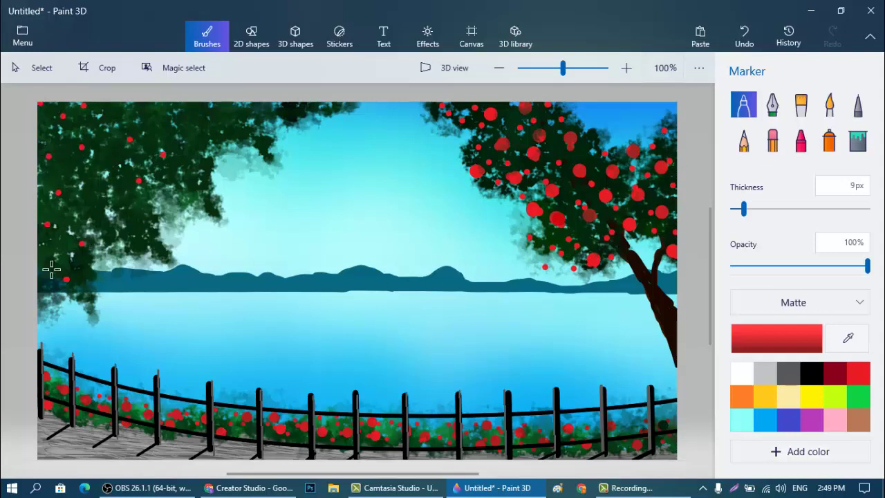
left_click(91, 210)
left_click(82, 243)
left_click(147, 246)
left_click(115, 164)
left_click(131, 183)
left_click(118, 105)
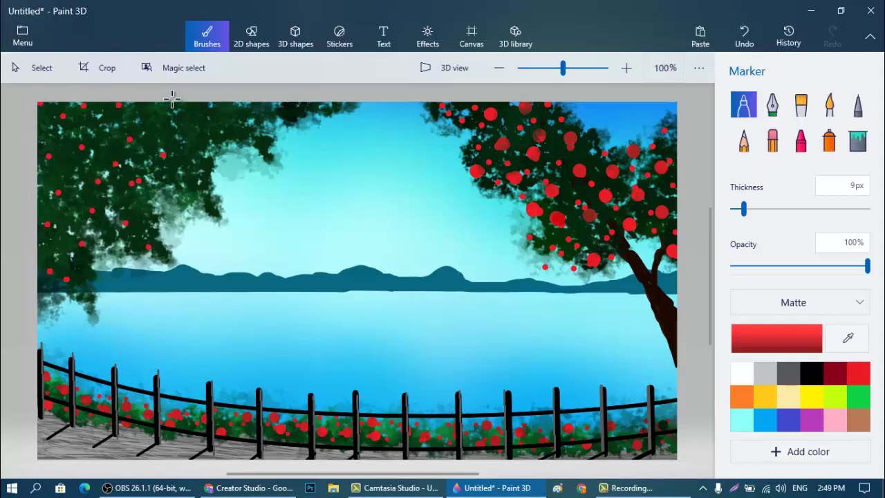
left_click(232, 113)
left_click(252, 104)
left_click(275, 108)
left_click(281, 114)
left_click(318, 112)
left_click(260, 156)
left_click(218, 142)
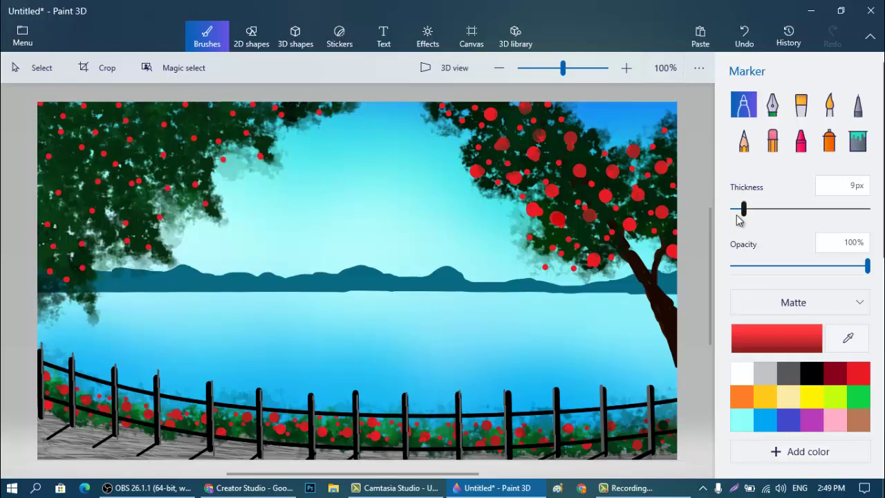
Step: Set the Marker to 1 px and blue and draw thin horizontal ripple lines across the water
left_click_drag(742, 210, 732, 210)
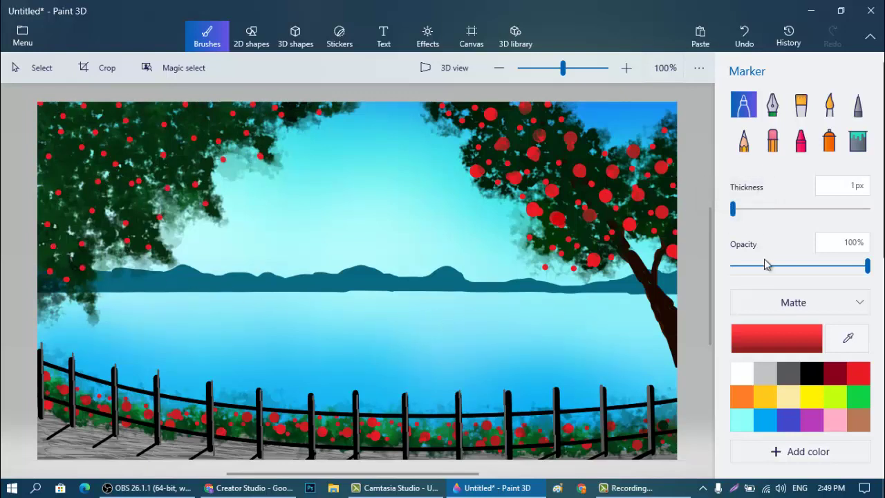
left_click(765, 419)
mouse_move(557, 373)
left_mouse_down()
mouse_move(310, 361)
mouse_move(438, 387)
mouse_move(138, 373)
mouse_move(191, 335)
mouse_move(405, 325)
left_mouse_up()
left_click_drag(438, 360, 441, 393)
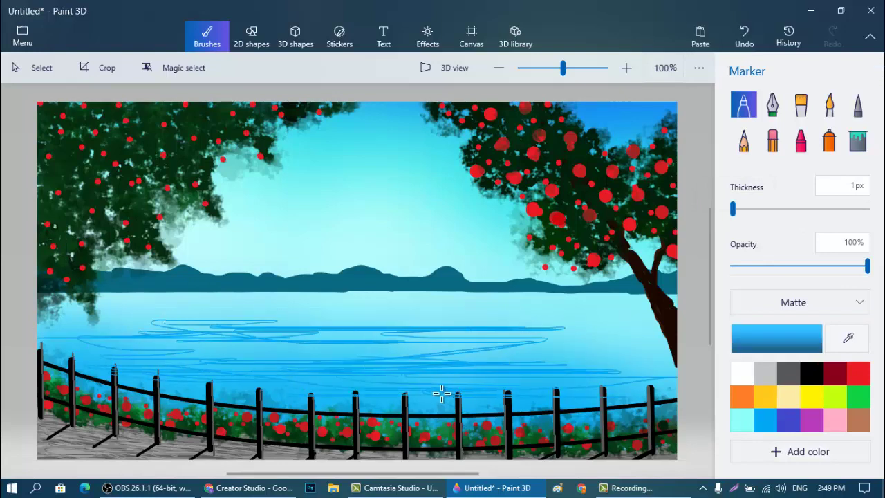
mouse_move(279, 385)
left_mouse_down()
mouse_move(85, 357)
mouse_move(358, 361)
mouse_move(219, 350)
mouse_move(398, 349)
mouse_move(461, 393)
left_mouse_up()
Step: Change the Marker color to a bright turquoise based on light cyan and add thin ripples across the middle of the water
left_click(741, 420)
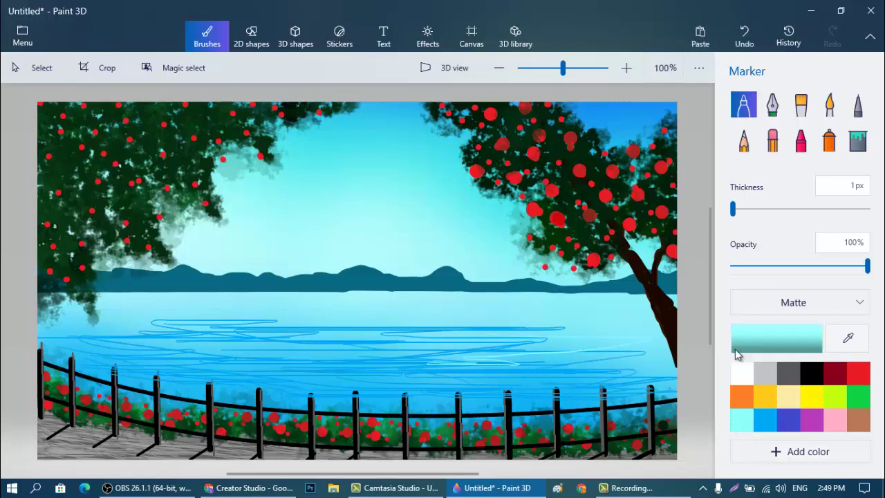
left_click(751, 349)
left_click(474, 150)
left_click(374, 376)
mouse_move(525, 351)
left_mouse_down()
mouse_move(561, 385)
mouse_move(428, 325)
mouse_move(128, 320)
mouse_move(178, 333)
mouse_move(477, 315)
mouse_move(354, 328)
mouse_move(465, 327)
mouse_move(459, 342)
mouse_move(551, 370)
mouse_move(603, 366)
left_mouse_up()
left_click_drag(453, 353, 405, 332)
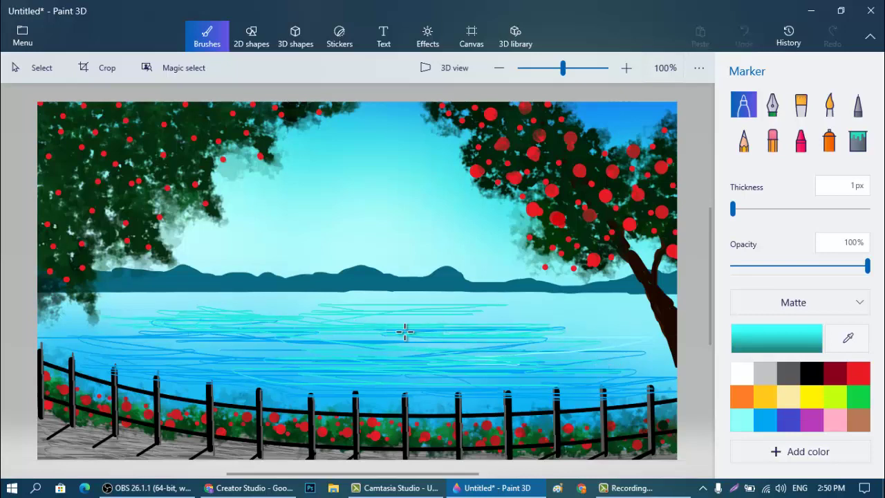
mouse_move(498, 327)
left_mouse_down()
mouse_move(531, 348)
mouse_move(436, 349)
mouse_move(519, 356)
mouse_move(604, 336)
left_mouse_up()
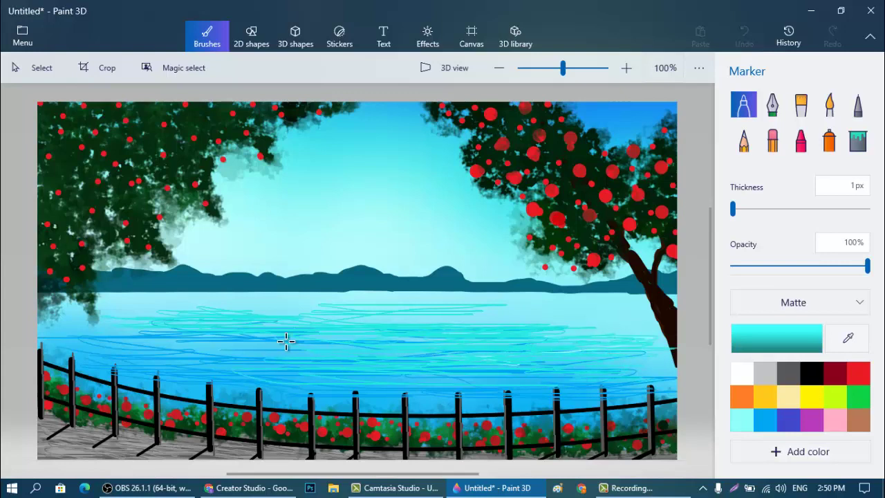
left_click_drag(185, 339, 295, 340)
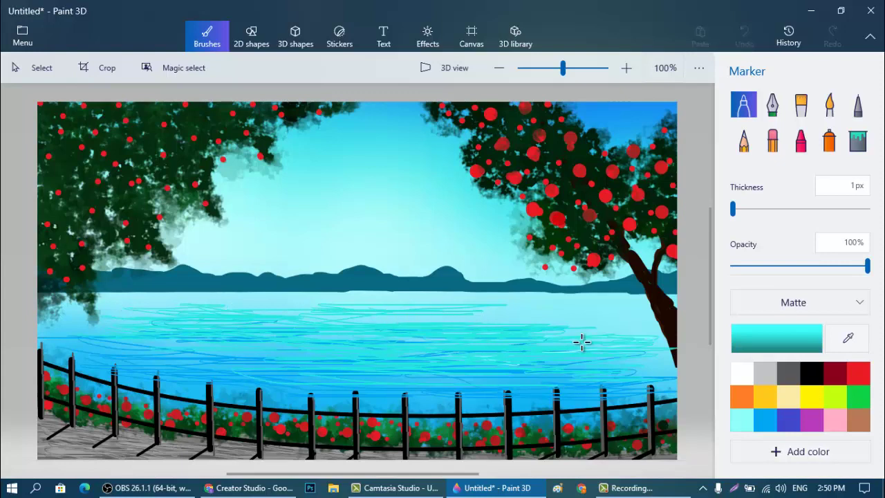
Step: Extend the turquoise ripples along the upper water below the hills and over toward the tree trunk
mouse_move(453, 296)
left_mouse_down()
mouse_move(500, 322)
mouse_move(443, 317)
left_mouse_up()
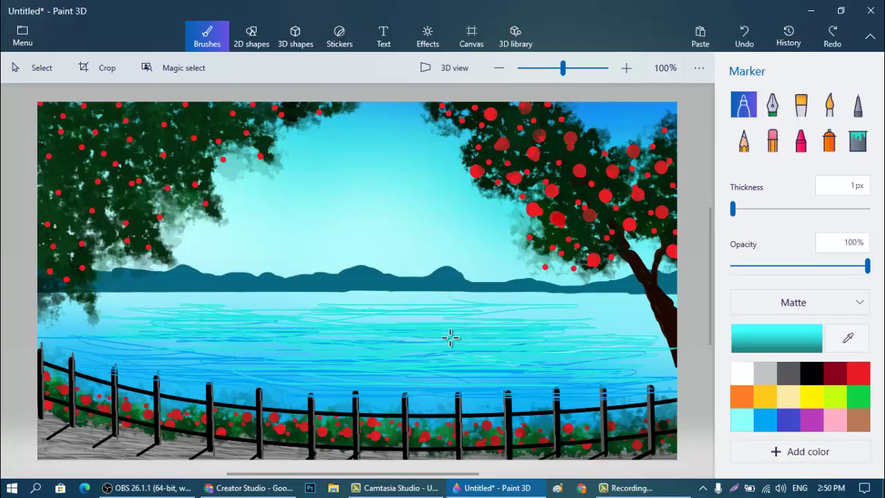
left_click_drag(373, 303, 609, 304)
mouse_move(132, 302)
left_mouse_down()
mouse_move(386, 293)
mouse_move(606, 305)
left_mouse_up()
left_click_drag(601, 339, 588, 354)
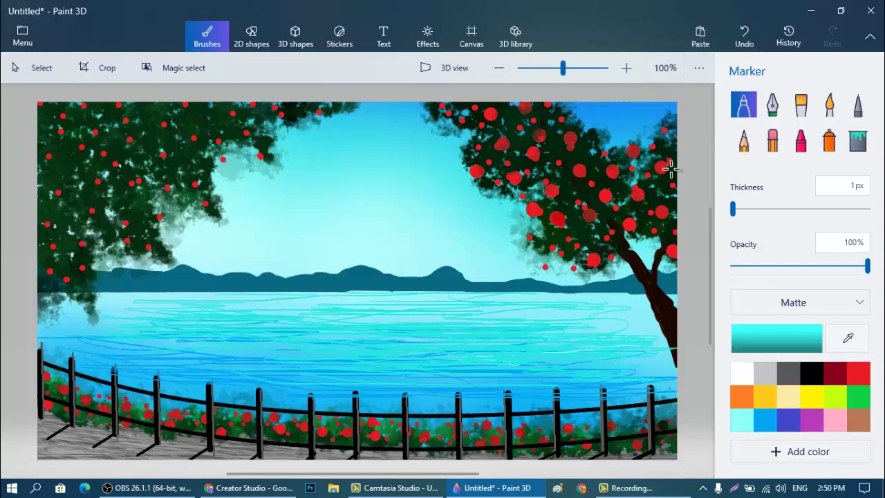
Step: Draw a circle in the sky above the hills with a solid white fill and a light cyan outline
left_click(242, 38)
left_click(742, 175)
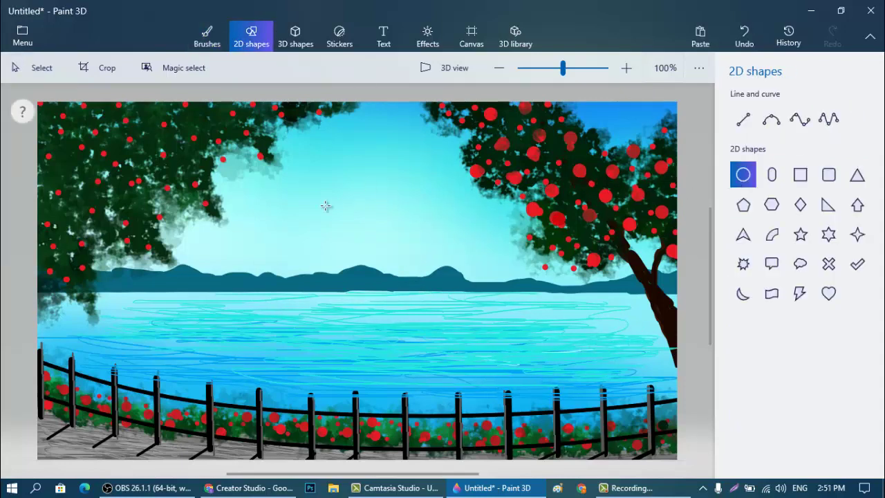
left_click_drag(367, 203, 423, 253)
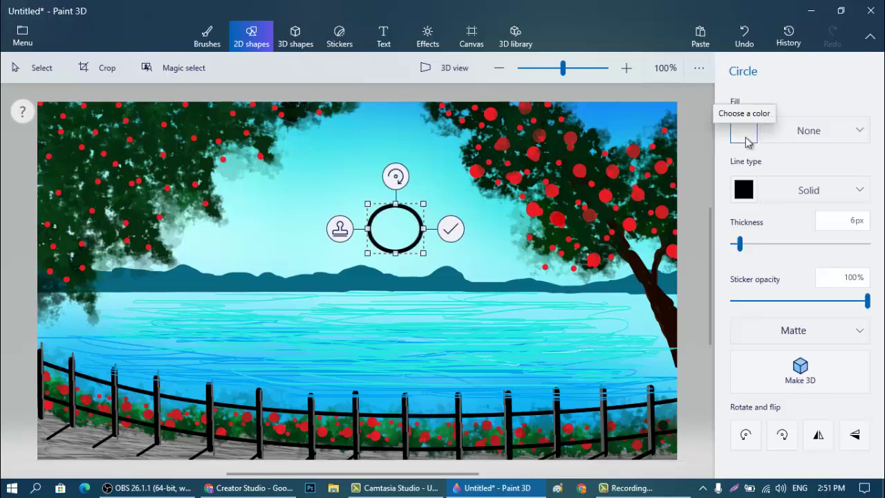
left_click(744, 130)
left_click(686, 178)
left_click(743, 188)
left_click(686, 284)
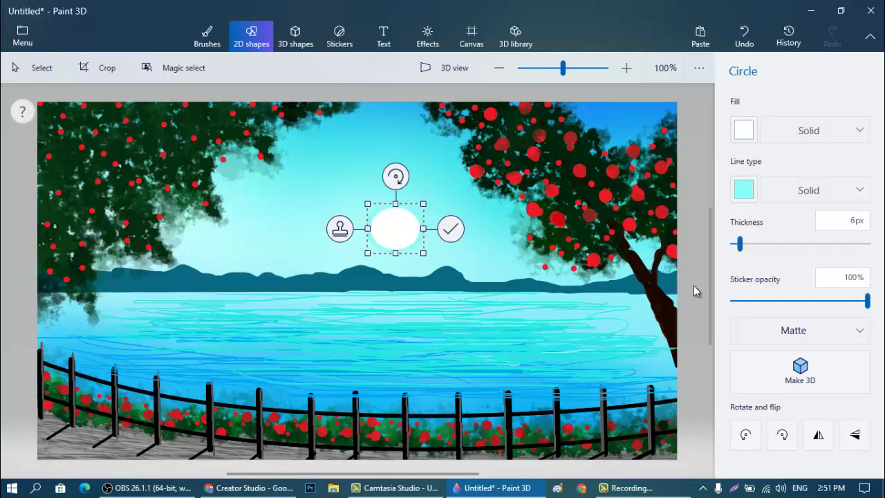
Step: Shrink the sun circle, make both its fill and outline solid white, and place it on the canvas
left_click(744, 129)
left_click(688, 227)
left_click_drag(367, 206, 405, 234)
left_click(743, 189)
left_click(686, 238)
left_click(744, 129)
left_click(687, 179)
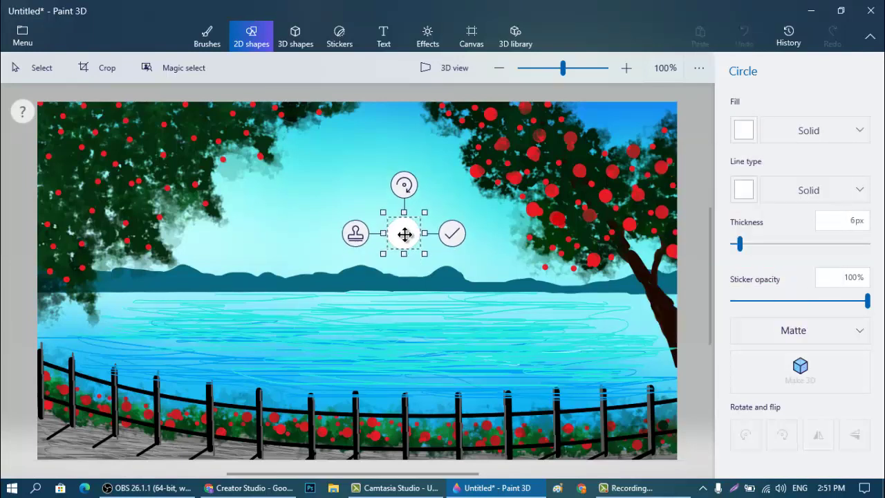
left_click(455, 312)
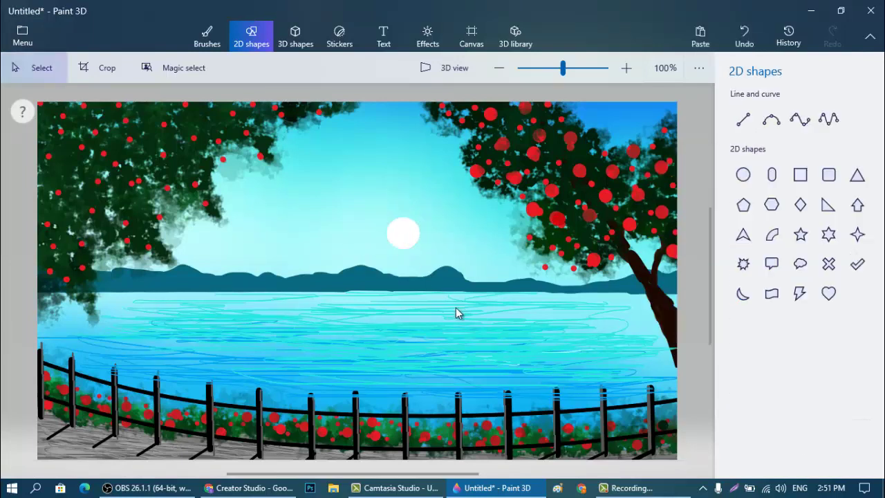
Step: Draw white sunlight reflections on the water below the sun with the 1 px Marker at 48% opacity
left_click(205, 36)
left_click(749, 370)
left_click(796, 265)
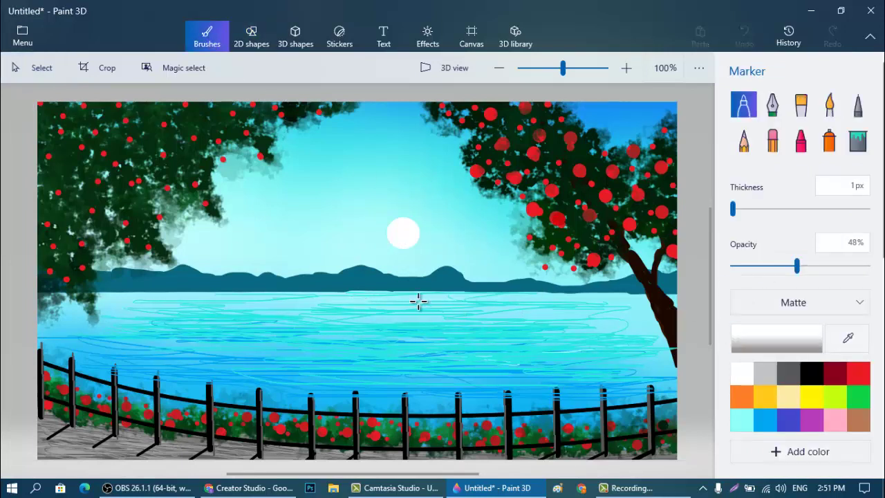
left_click_drag(417, 300, 504, 298)
mouse_move(332, 295)
left_mouse_down()
mouse_move(383, 306)
mouse_move(379, 359)
left_mouse_up()
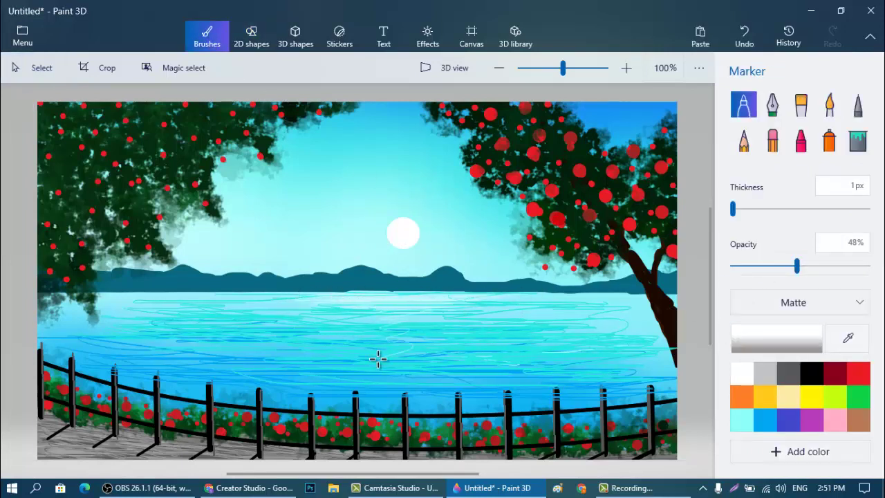
left_click_drag(222, 301, 290, 297)
mouse_move(474, 295)
left_mouse_down()
mouse_move(333, 302)
mouse_move(445, 312)
mouse_move(316, 307)
mouse_move(368, 318)
mouse_move(314, 325)
mouse_move(259, 309)
mouse_move(380, 327)
left_mouse_up()
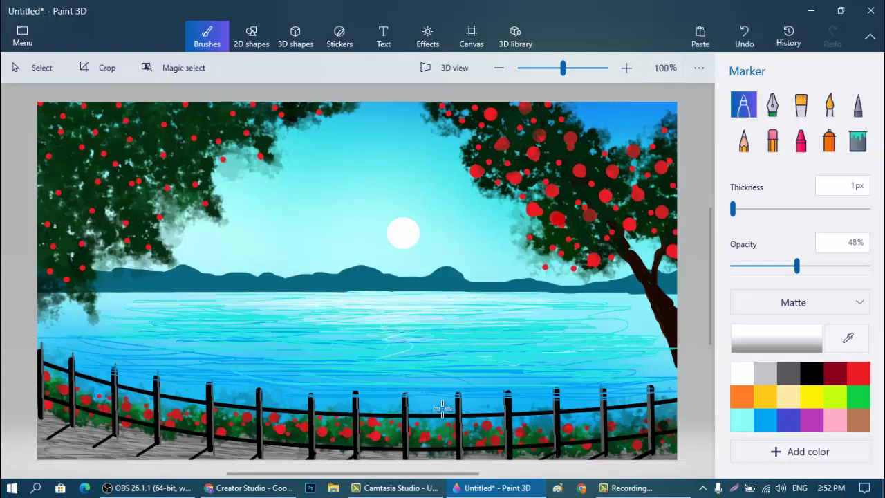
left_click_drag(342, 298, 356, 368)
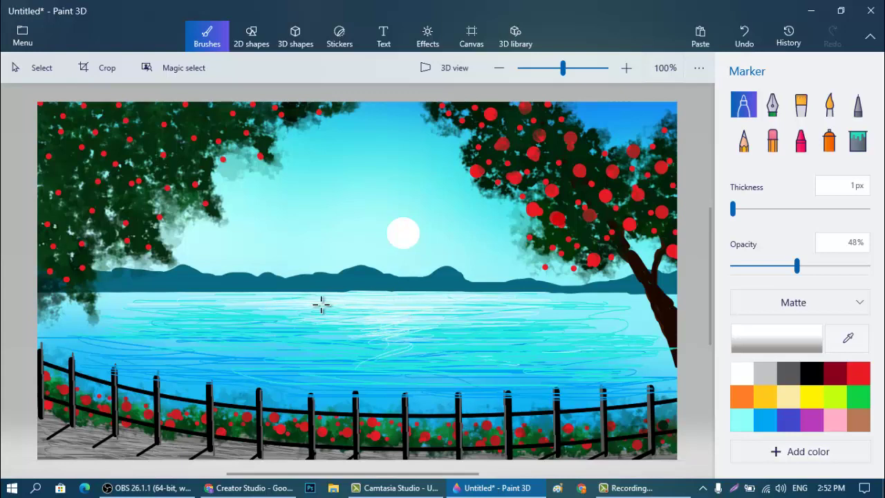
mouse_move(321, 304)
left_mouse_down()
mouse_move(483, 325)
mouse_move(344, 328)
mouse_move(230, 316)
mouse_move(512, 356)
left_mouse_up()
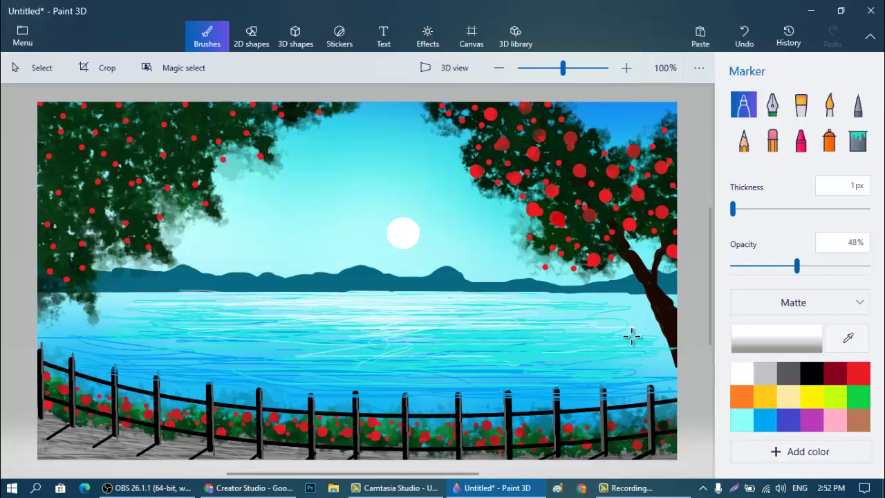
Step: Try softening the water ripples with a white Crayon at 100 px and 10% opacity
left_click(800, 141)
left_click(756, 209)
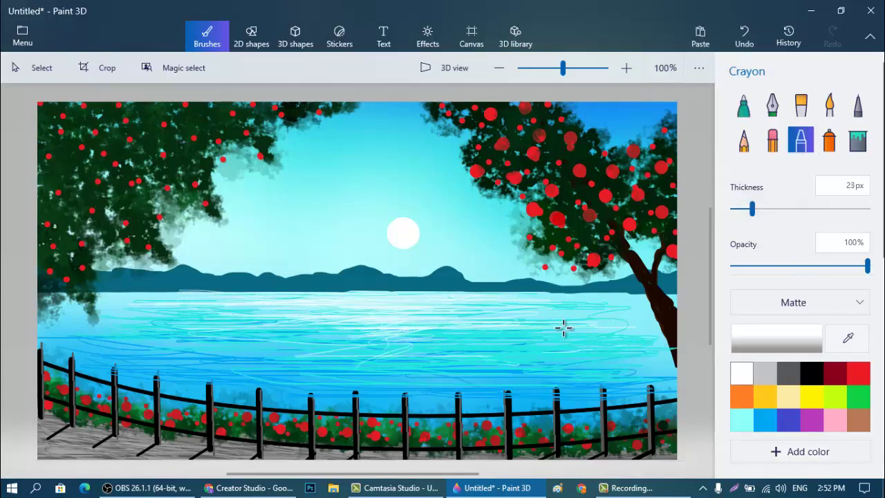
left_click_drag(753, 208, 881, 211)
left_click(745, 267)
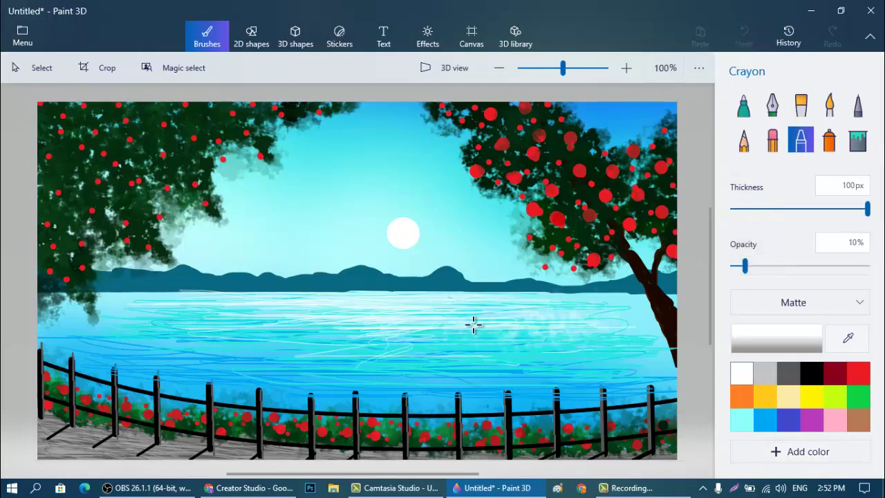
key("ctrl+z")
Step: Spray a faint white haze over the water with the Spray can at 300 px and 6% opacity
left_click(829, 141)
left_click_drag(788, 209, 869, 210)
mouse_move(633, 298)
left_mouse_down()
mouse_move(460, 302)
mouse_move(225, 336)
mouse_move(392, 352)
left_mouse_up()
Step: Spray light cyan 8cfffb over the water at 21% opacity, and undo the last pass
left_click(741, 418)
left_click(776, 338)
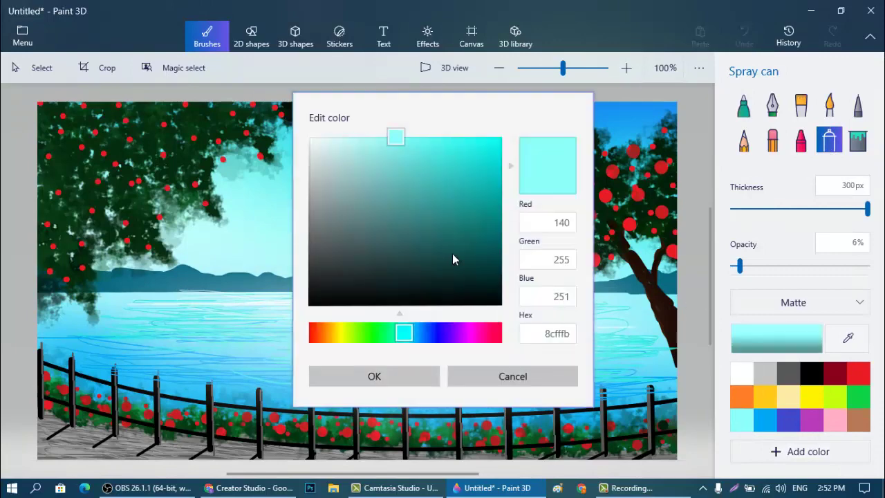
left_click(395, 378)
left_click(761, 266)
left_click_drag(761, 273, 760, 273)
mouse_move(640, 338)
left_mouse_down()
mouse_move(332, 353)
mouse_move(154, 330)
left_mouse_up()
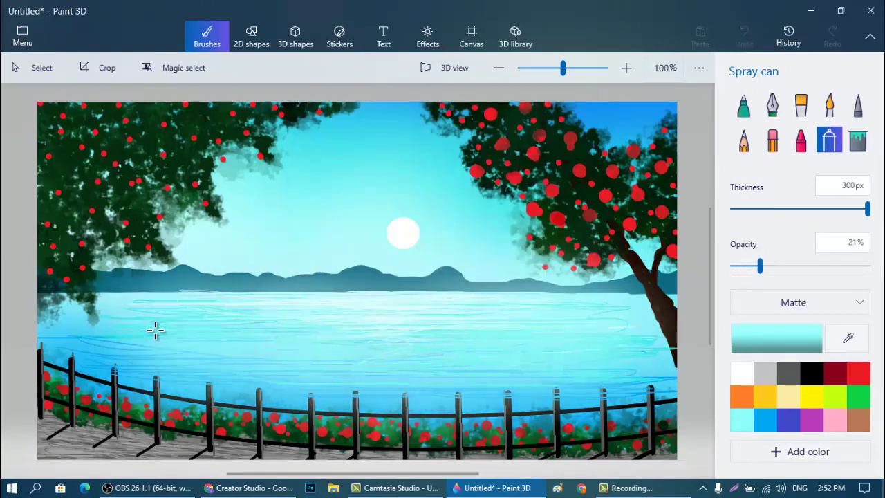
key("ctrl+z")
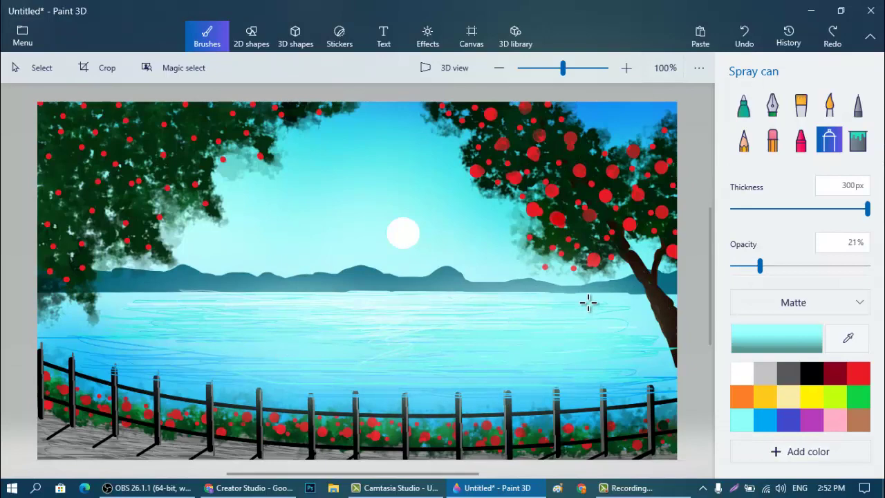
Step: Set the Spray can to 162 px and a deeper sky blue, and spray over the lower water near the fence
left_click(800, 209)
left_click(776, 338)
left_click_drag(434, 331, 411, 332)
left_click(488, 147)
left_click(408, 376)
mouse_move(600, 360)
left_mouse_down()
mouse_move(506, 367)
mouse_move(183, 352)
mouse_move(352, 363)
left_mouse_up()
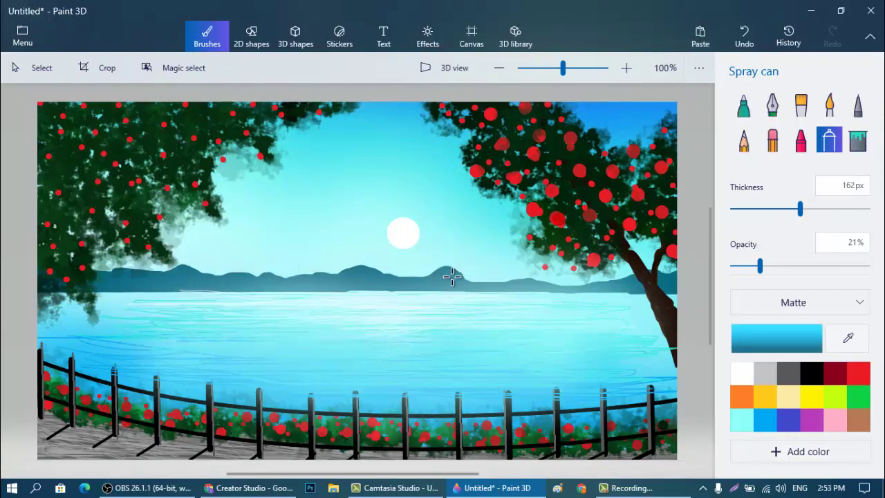
Step: Draw small black birds in the sky on both sides of the sun with the Marker at 3 px and 1 px
left_click(743, 104)
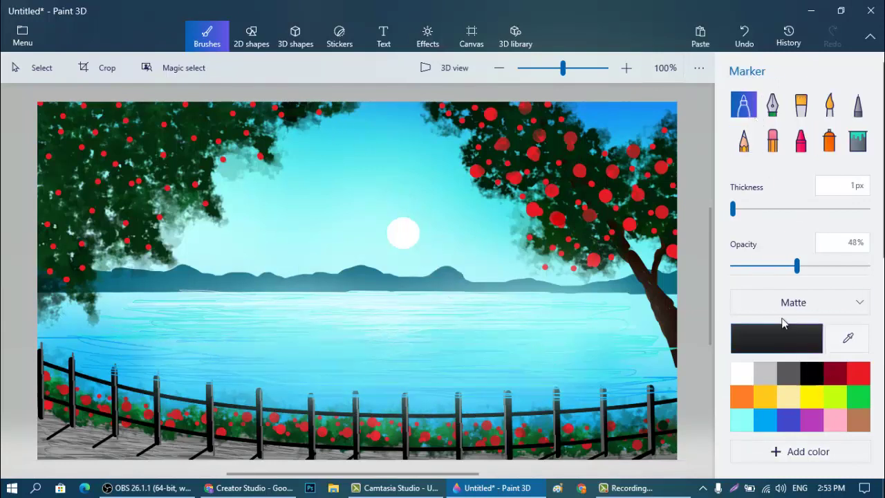
left_click_drag(315, 218, 353, 223)
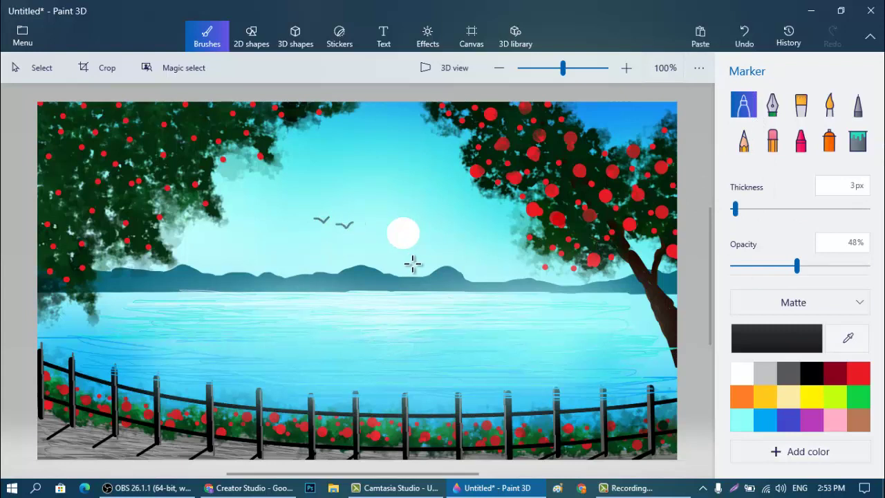
mouse_move(468, 247)
left_mouse_down()
mouse_move(457, 250)
mouse_move(466, 242)
left_mouse_up()
left_click(731, 208)
mouse_move(332, 189)
left_mouse_down()
mouse_move(341, 209)
mouse_move(349, 209)
mouse_move(326, 202)
left_mouse_up()
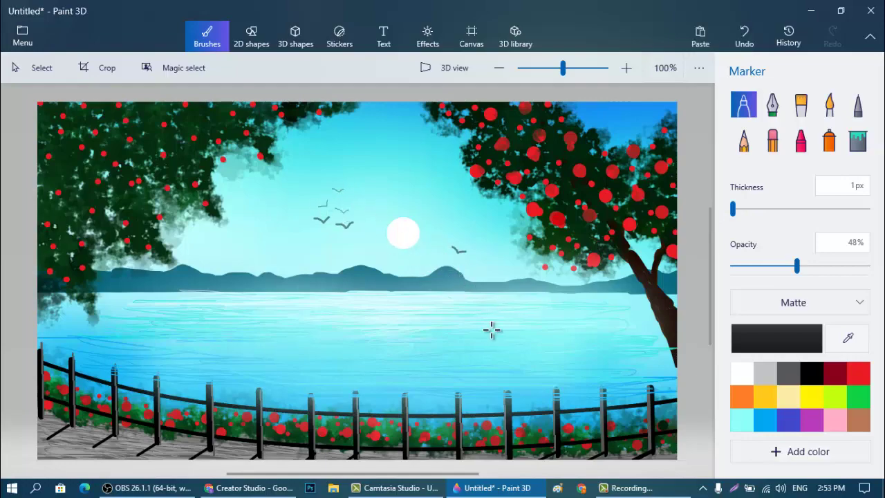